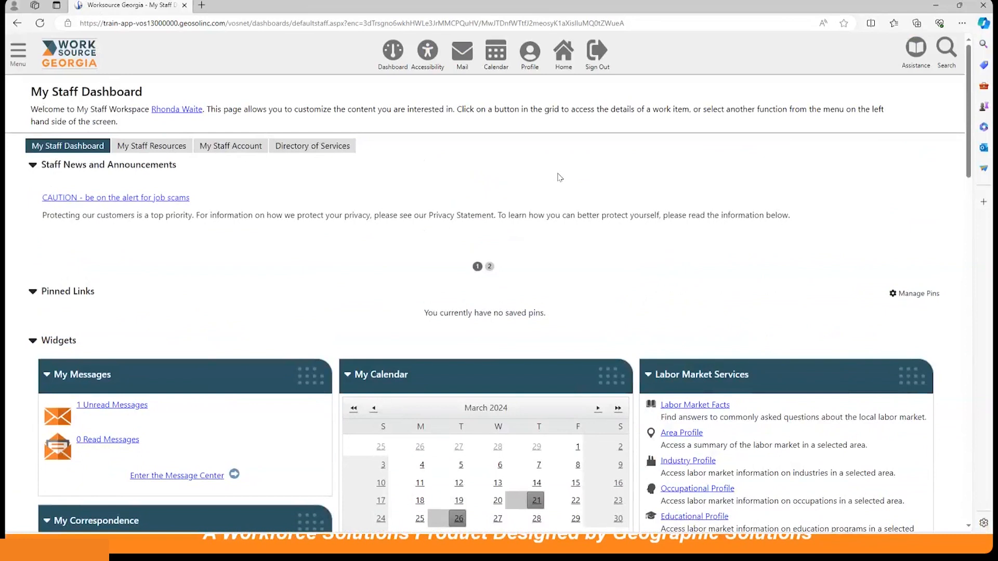
pyautogui.scroll(-5, 560, 178)
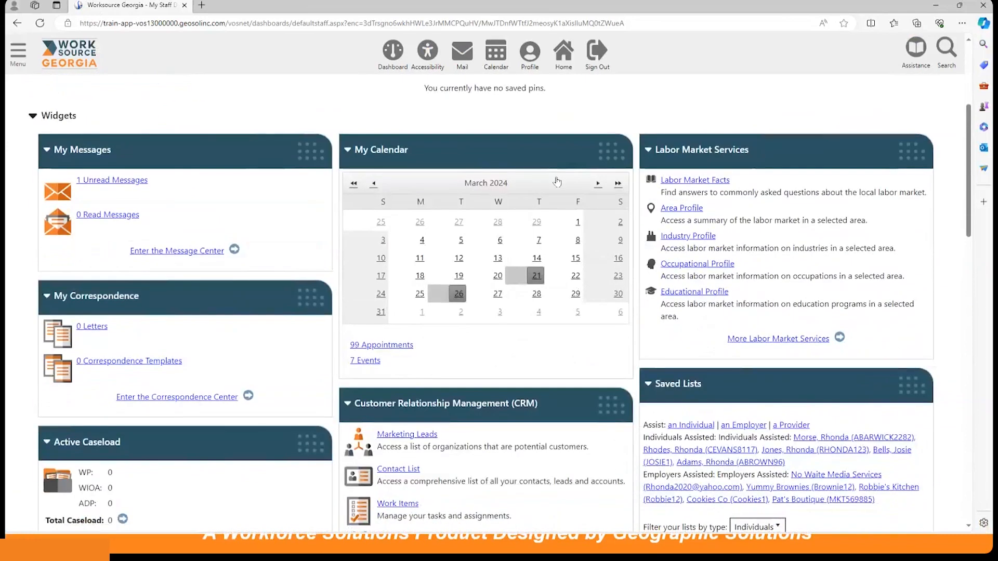
pyautogui.scroll(1, 557, 181)
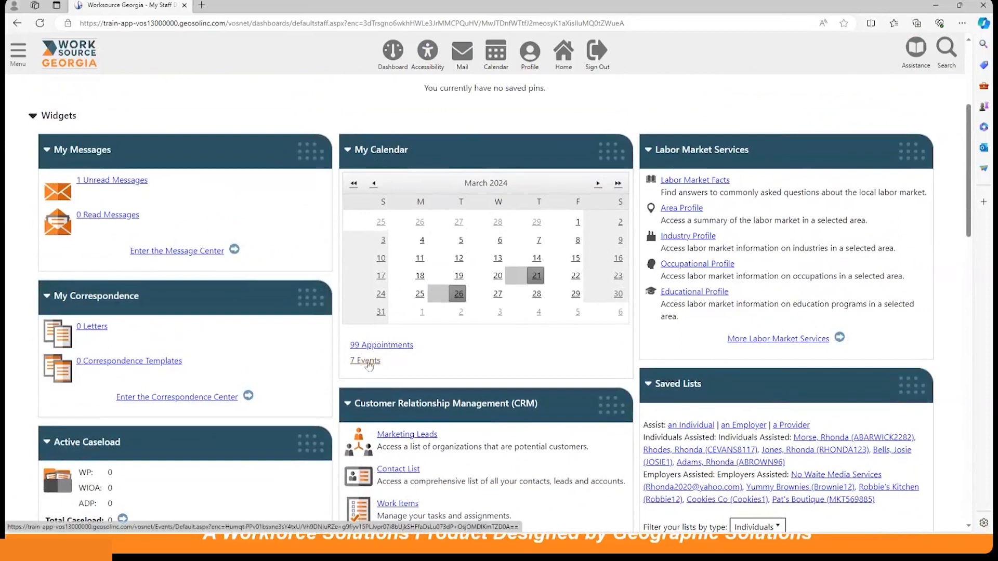
pyautogui.click(18, 52)
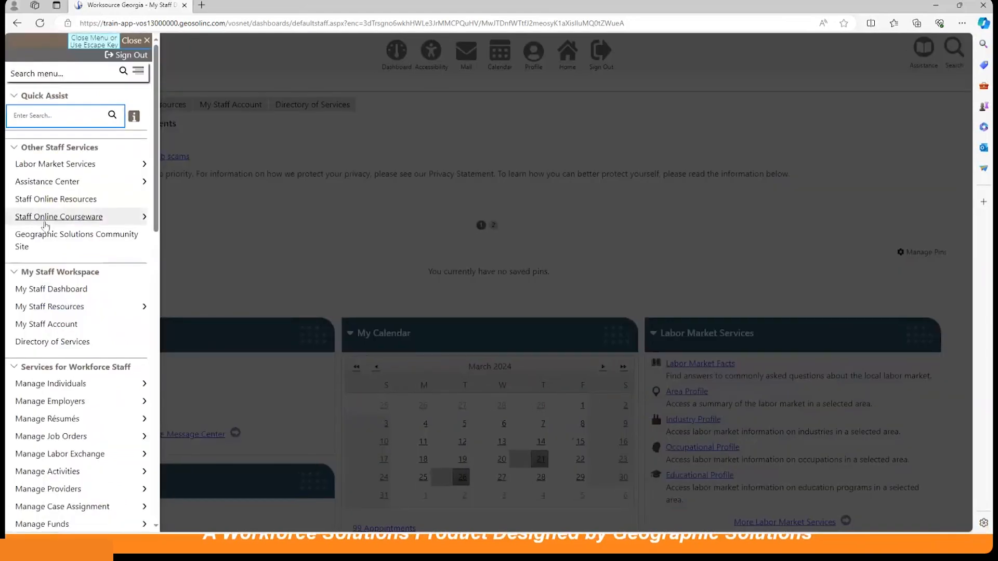
pyautogui.scroll(-5, 41, 223)
pyautogui.scroll(-9, 37, 219)
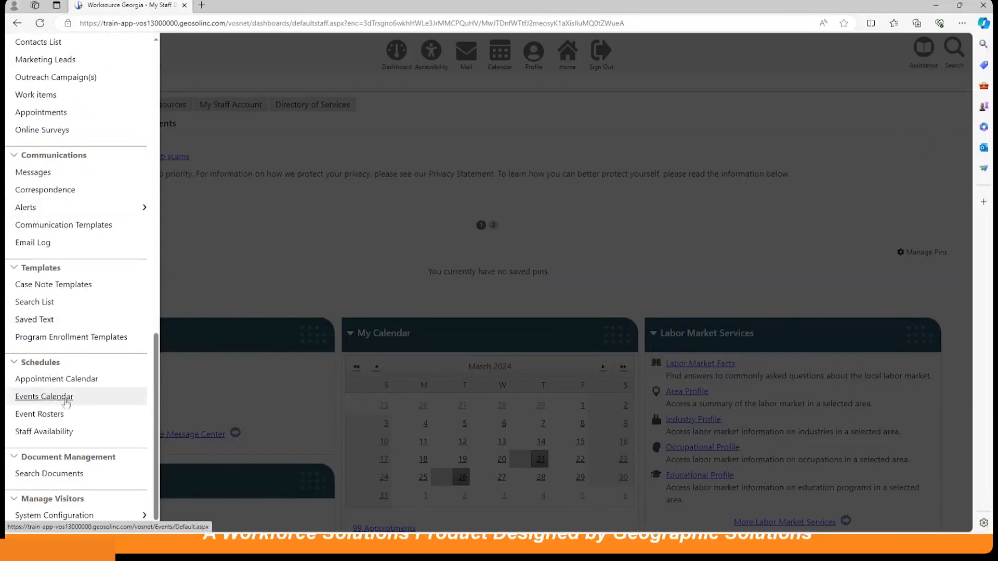
pyautogui.click(358, 244)
# Open the Calendar of Events from the dashboard's My Calendar widget and start adding a new event.
pyautogui.scroll(-2, 362, 338)
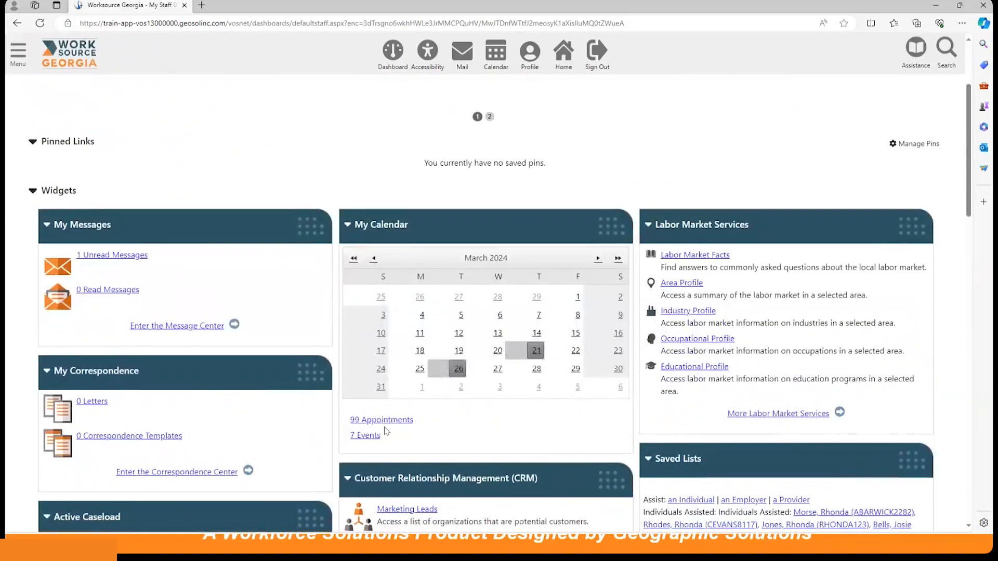
pyautogui.click(368, 436)
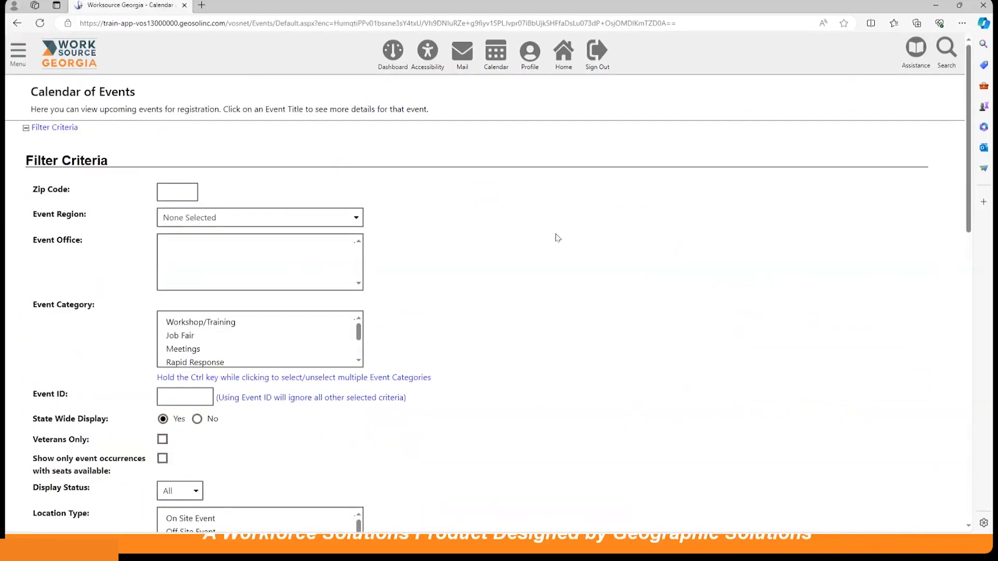
pyautogui.scroll(-2, 553, 235)
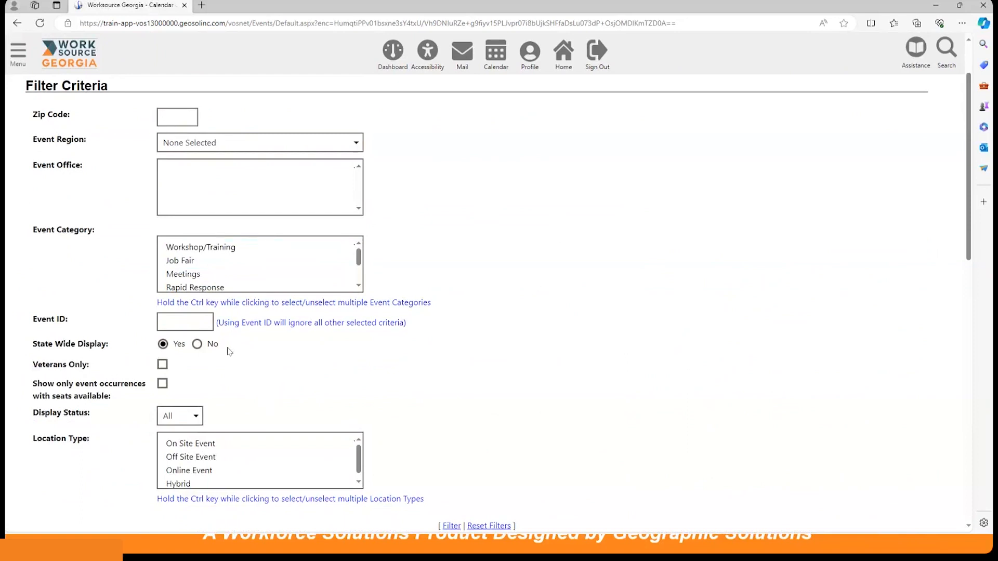
pyautogui.scroll(-2, 514, 342)
pyautogui.scroll(-8, 507, 341)
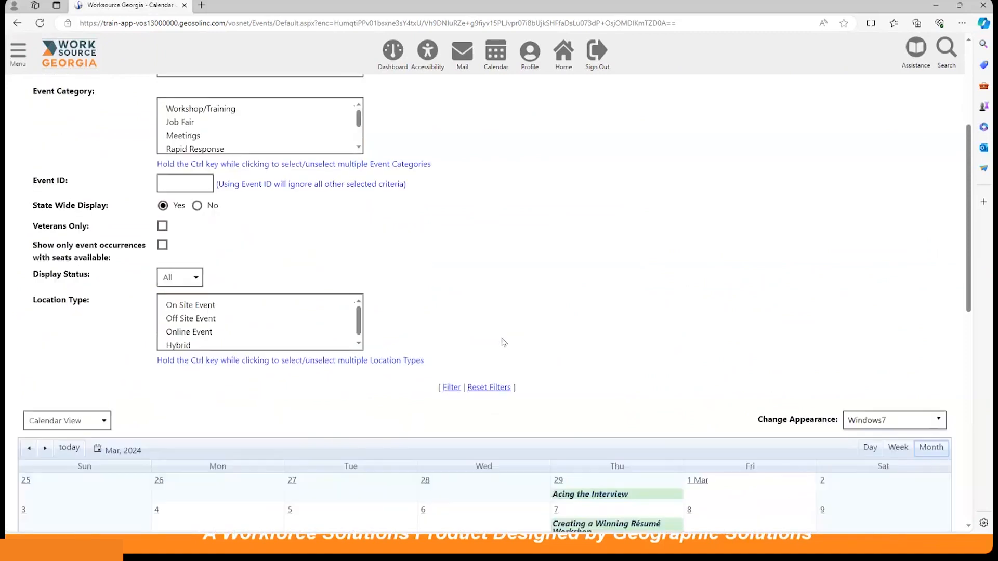
pyautogui.scroll(2, 497, 340)
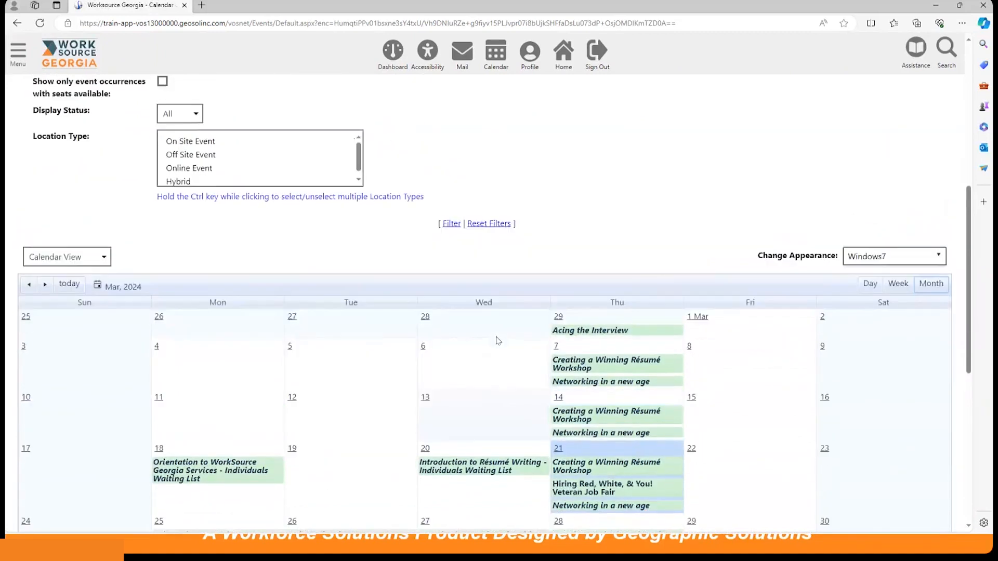
pyautogui.scroll(-2, 493, 338)
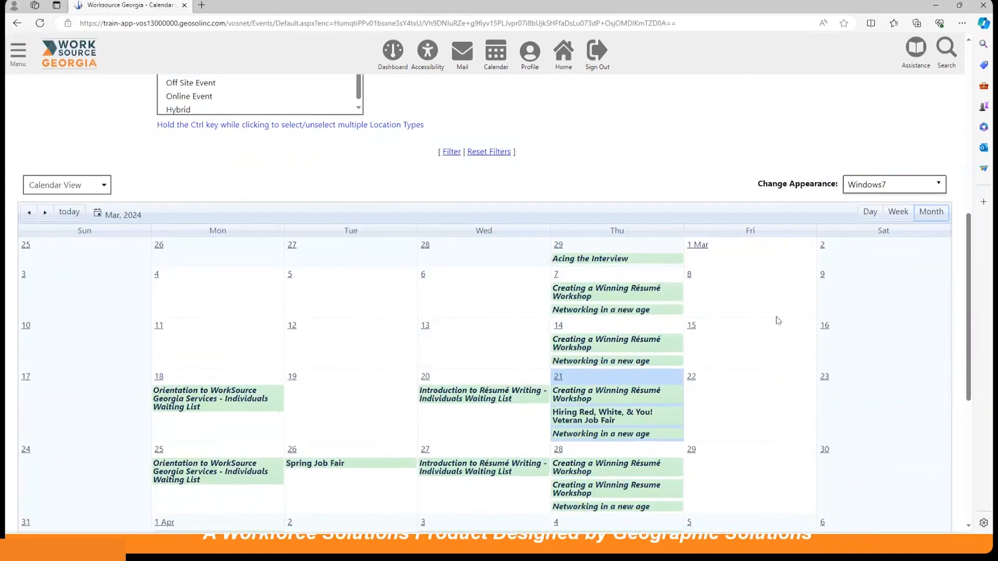
pyautogui.scroll(-2, 524, 211)
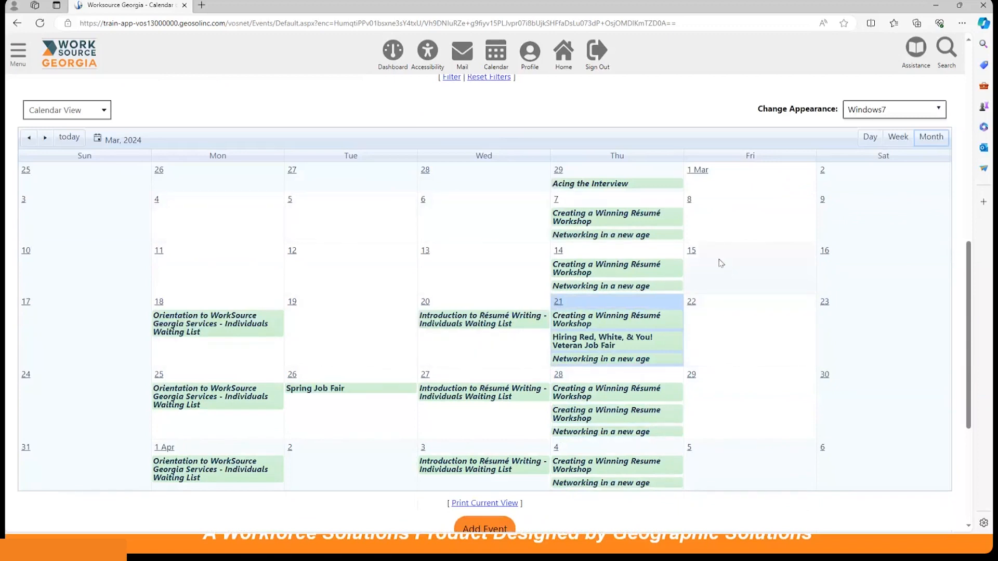
pyautogui.scroll(-4, 715, 261)
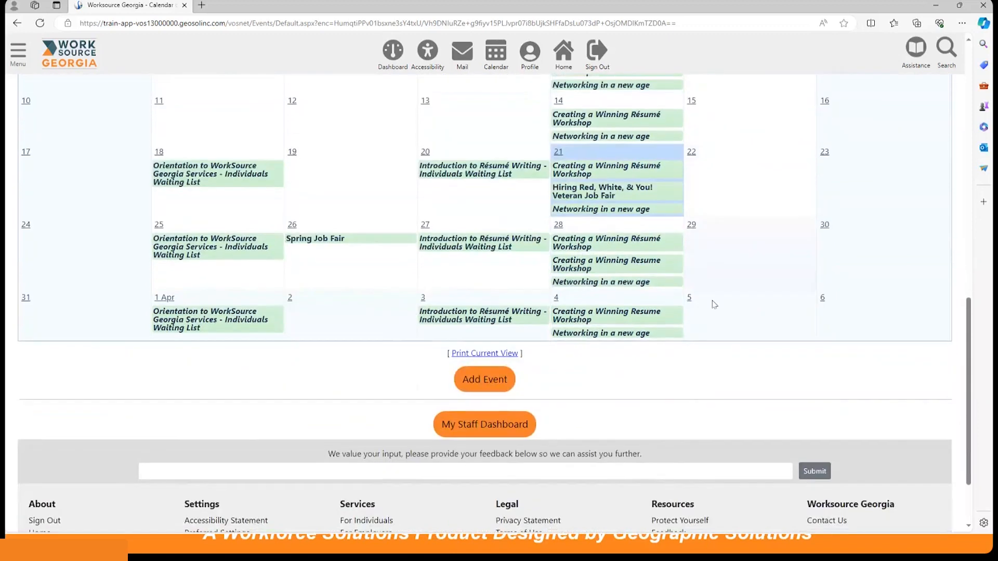
pyautogui.click(484, 377)
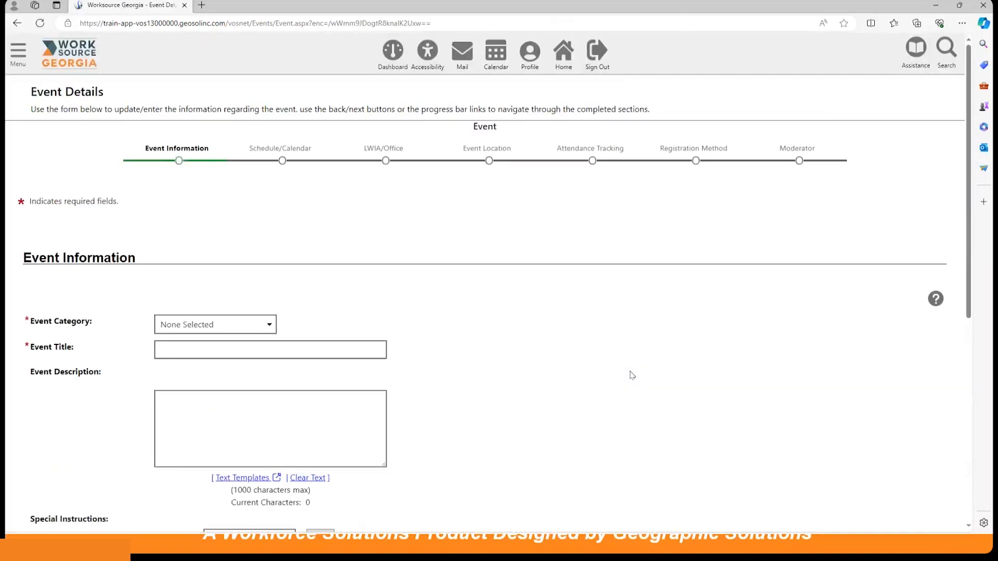
# Set the new event's category to Job Fair.
pyautogui.scroll(-1, 644, 347)
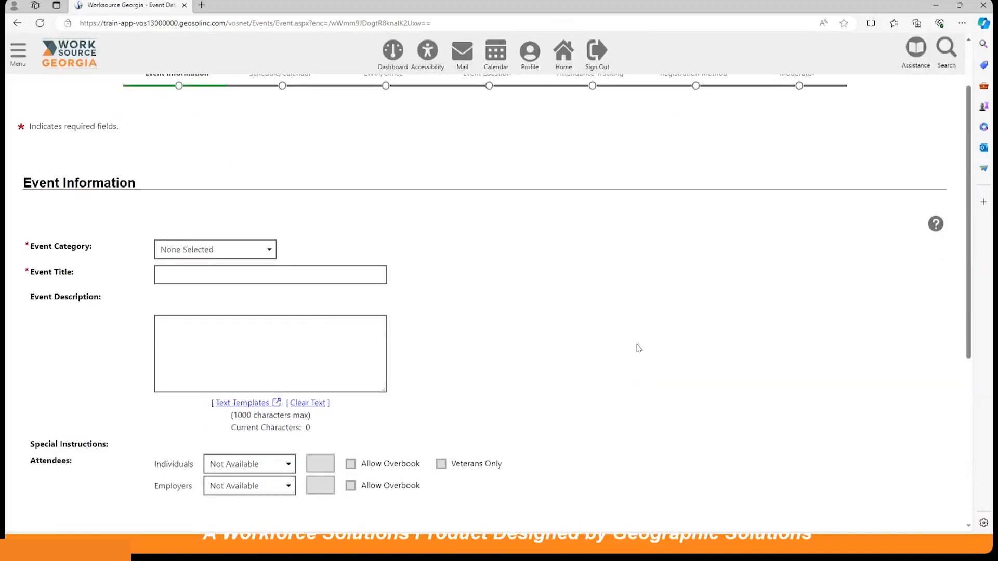
pyautogui.scroll(1, 639, 345)
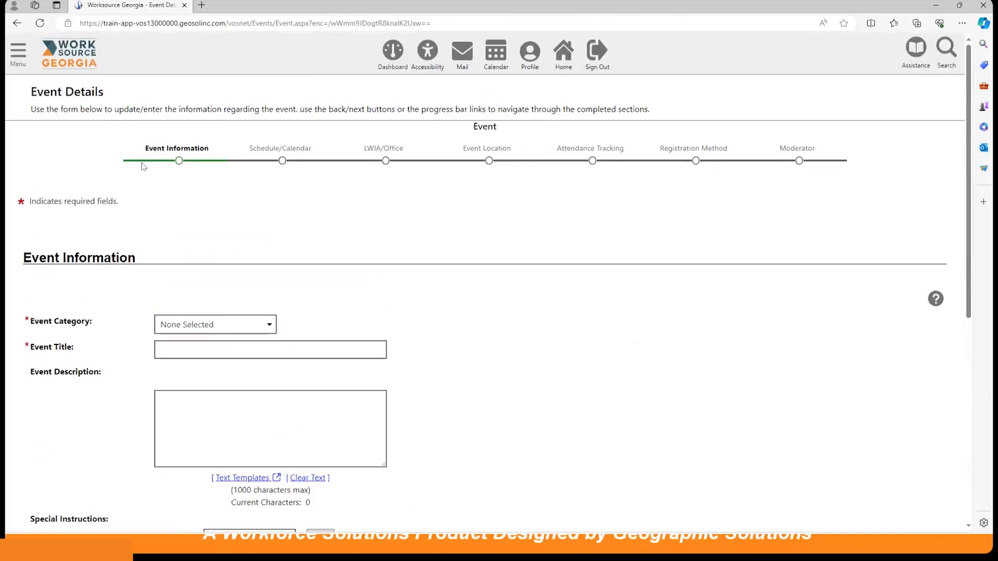
pyautogui.scroll(-3, 552, 353)
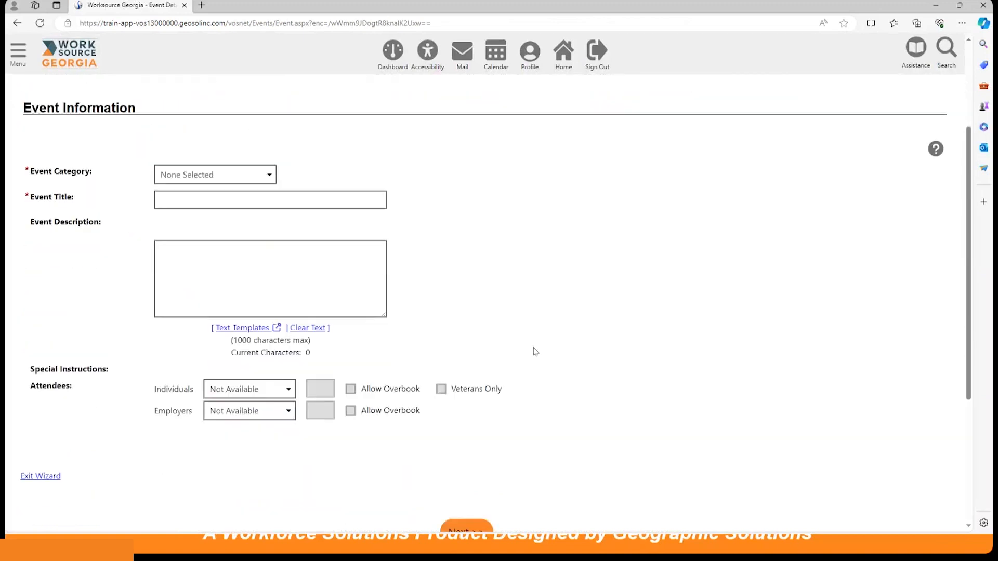
pyautogui.click(225, 181)
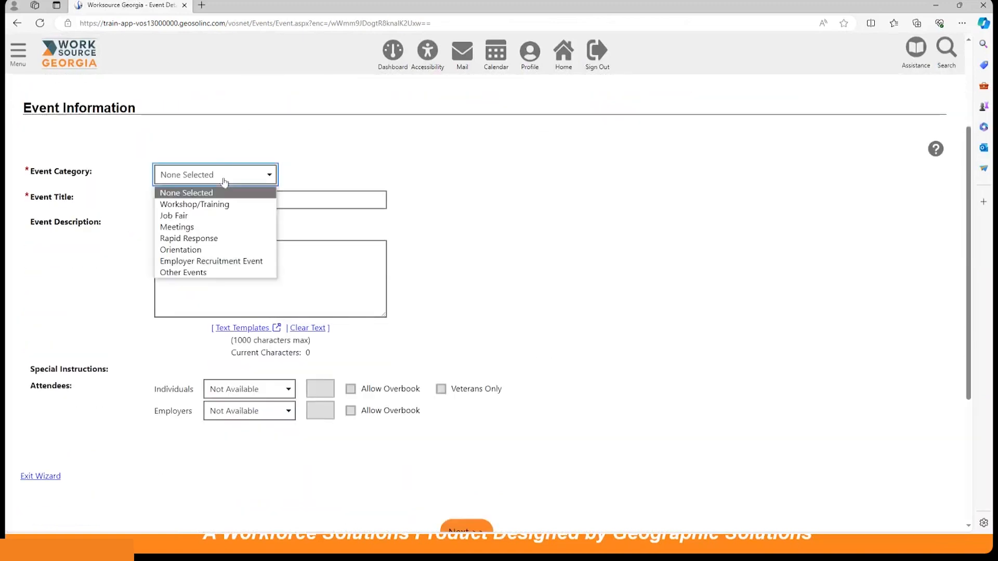
pyautogui.click(196, 219)
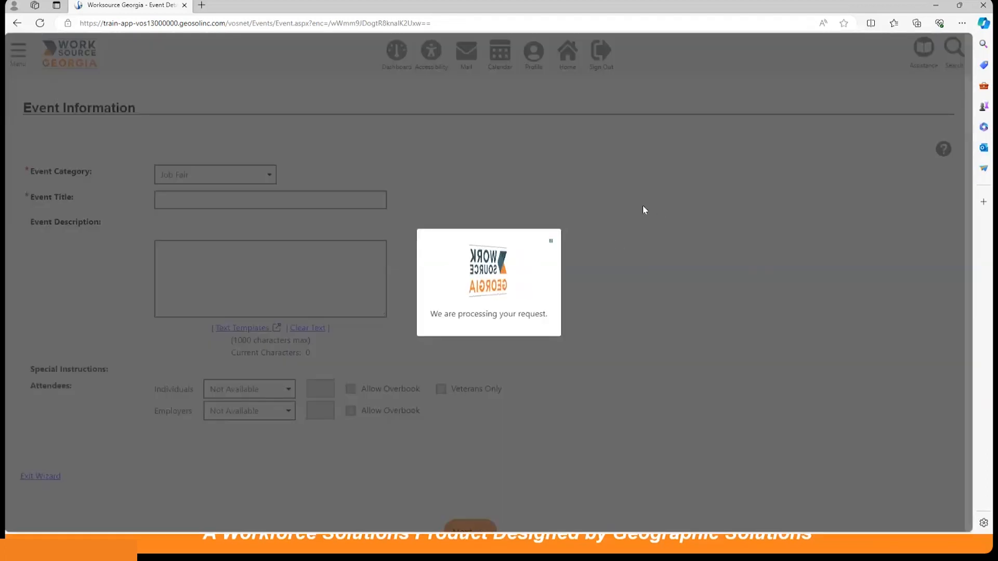
# Title the event "WorkSource GA Spring Job Fair", building on the saved entry "Spring Job Fair".
pyautogui.scroll(-4, 508, 329)
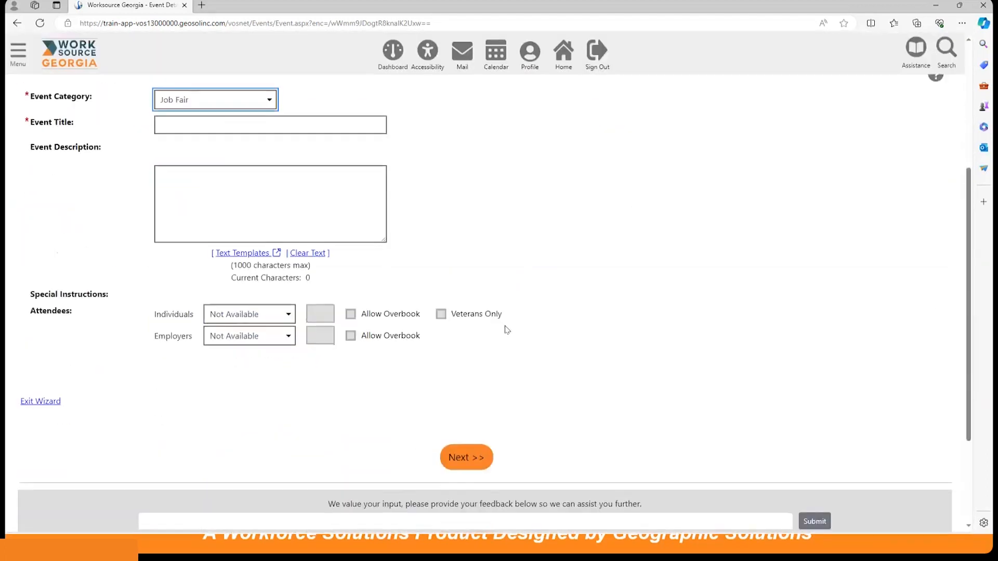
pyautogui.scroll(2, 211, 203)
pyautogui.click(212, 201)
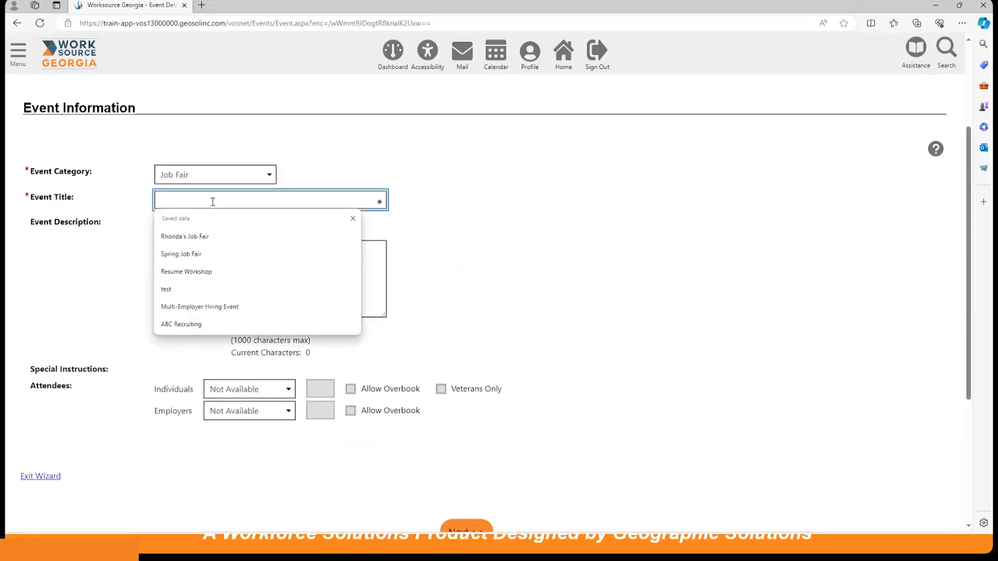
pyautogui.click(205, 253)
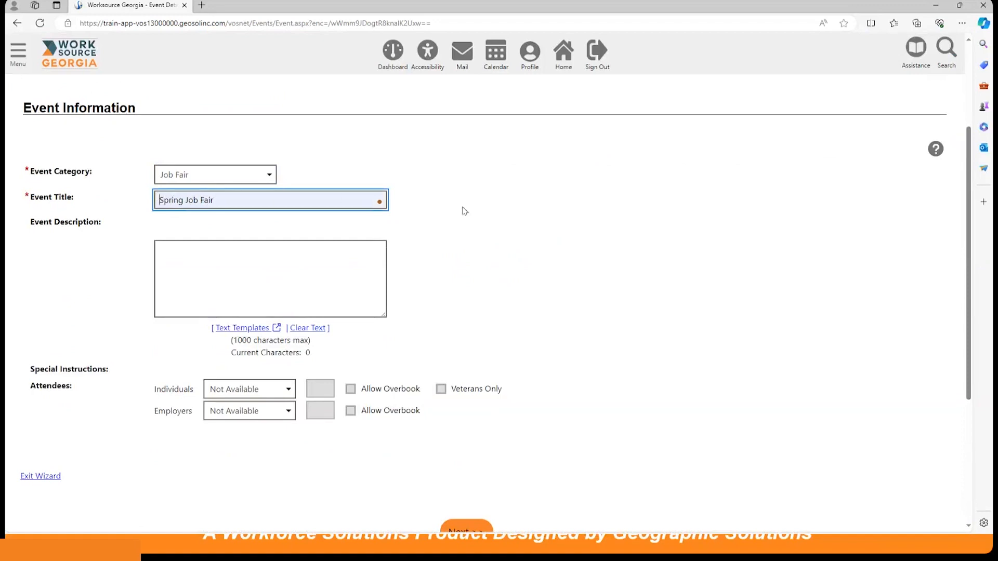
pyautogui.write('W')
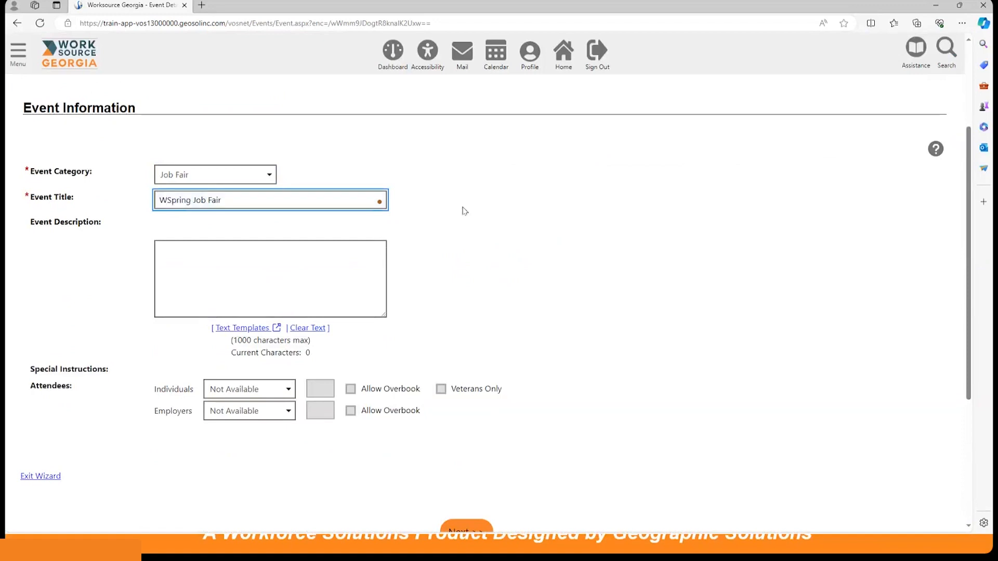
pyautogui.write('orkSource GA')
# Fill the event description with the saved text template "Spring Job Fair" and close the template list.
pyautogui.click(239, 260)
pyautogui.scroll(-2, 496, 314)
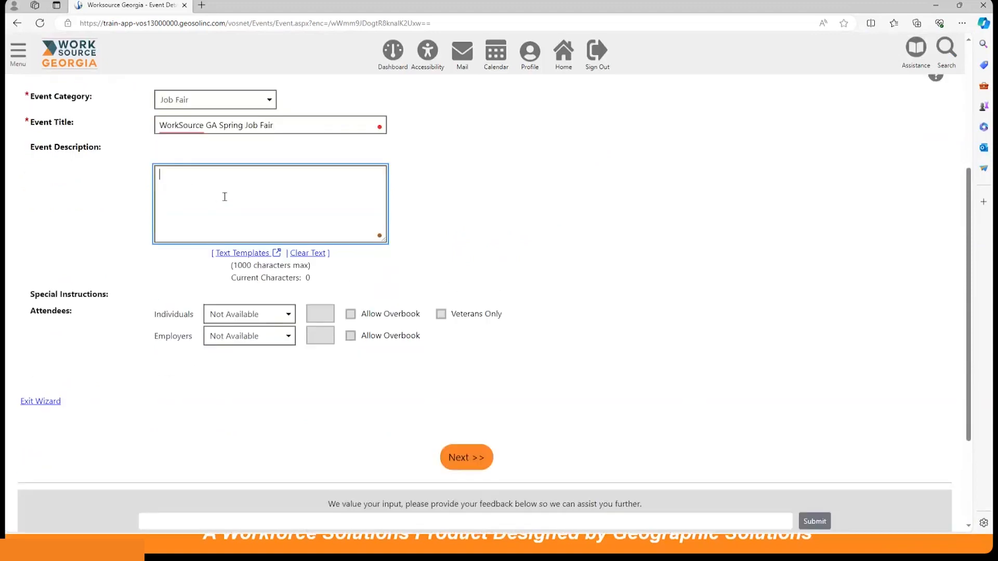
pyautogui.click(250, 253)
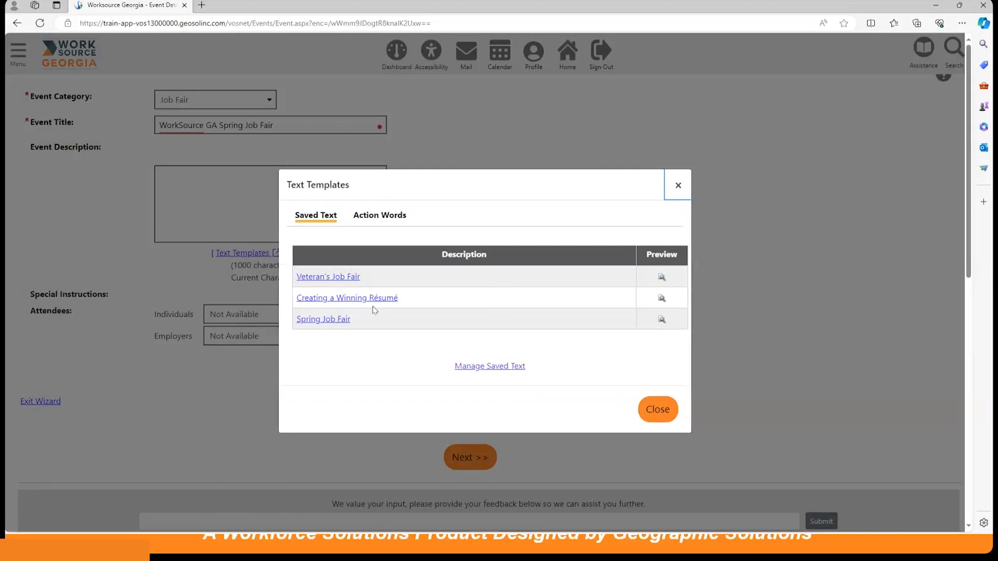
pyautogui.click(332, 322)
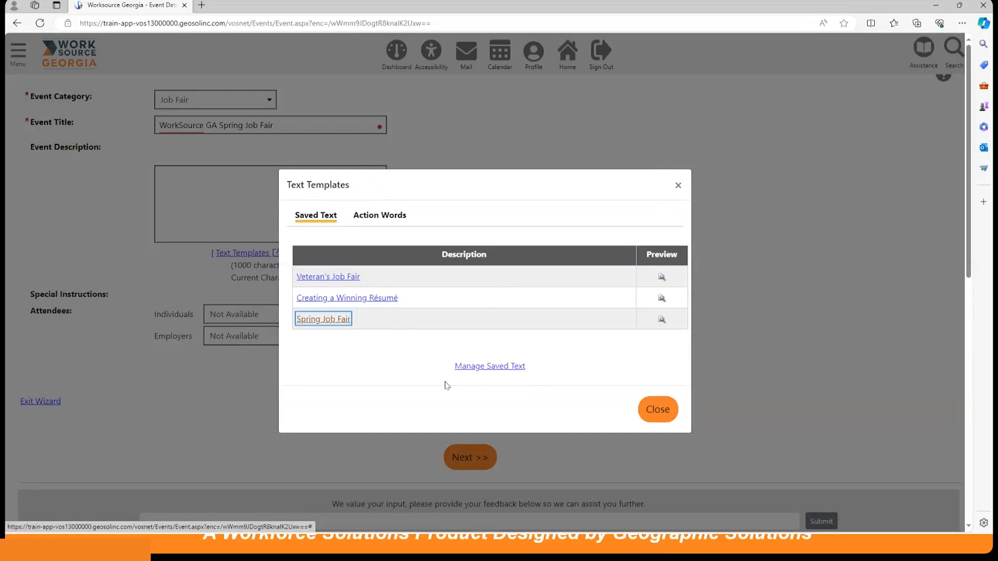
pyautogui.click(660, 410)
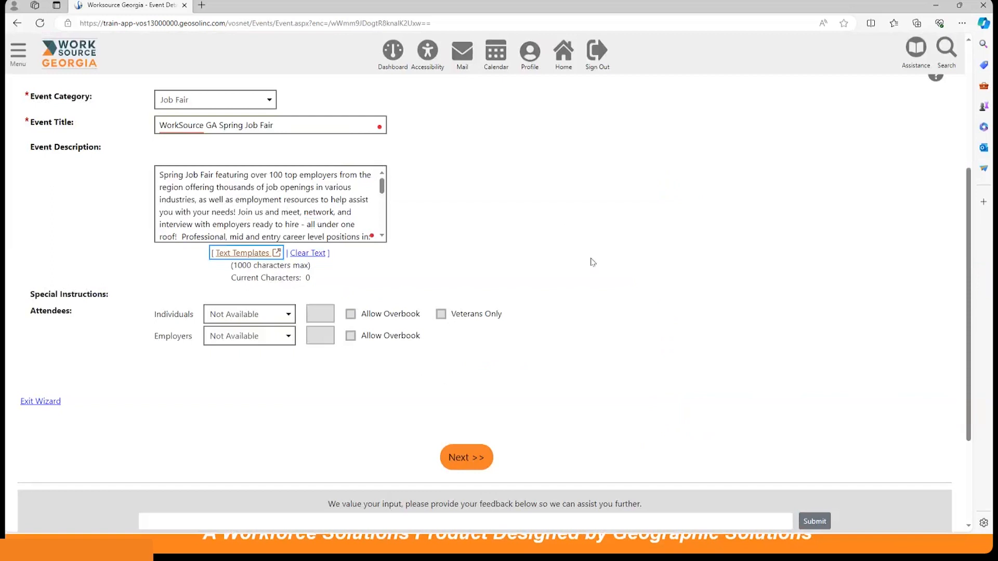
# Set attendees to Unlimited Class Size for both individuals and employers, and continue to the Schedule/Calendar section.
pyautogui.scroll(-3, 592, 262)
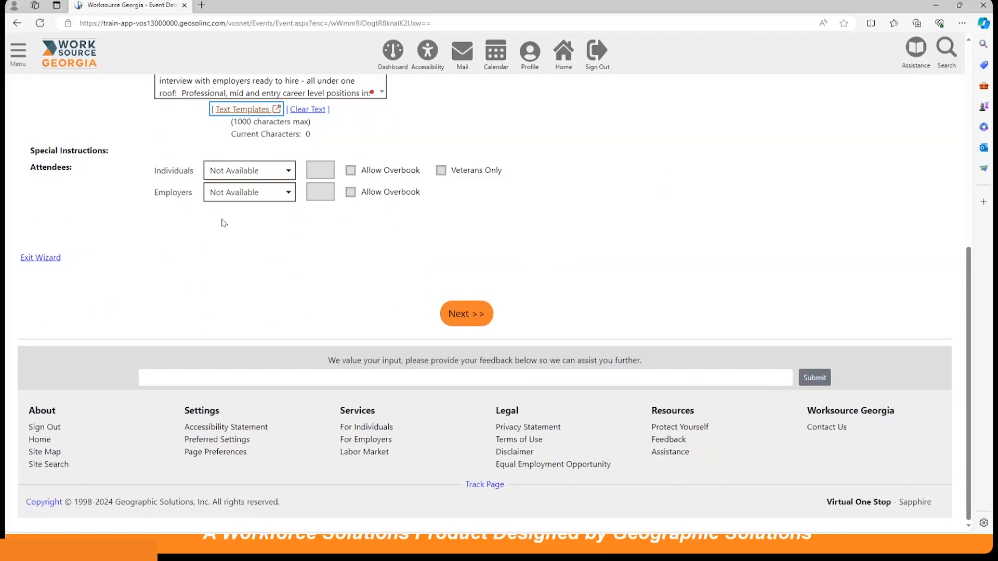
pyautogui.scroll(1, 270, 263)
pyautogui.click(269, 249)
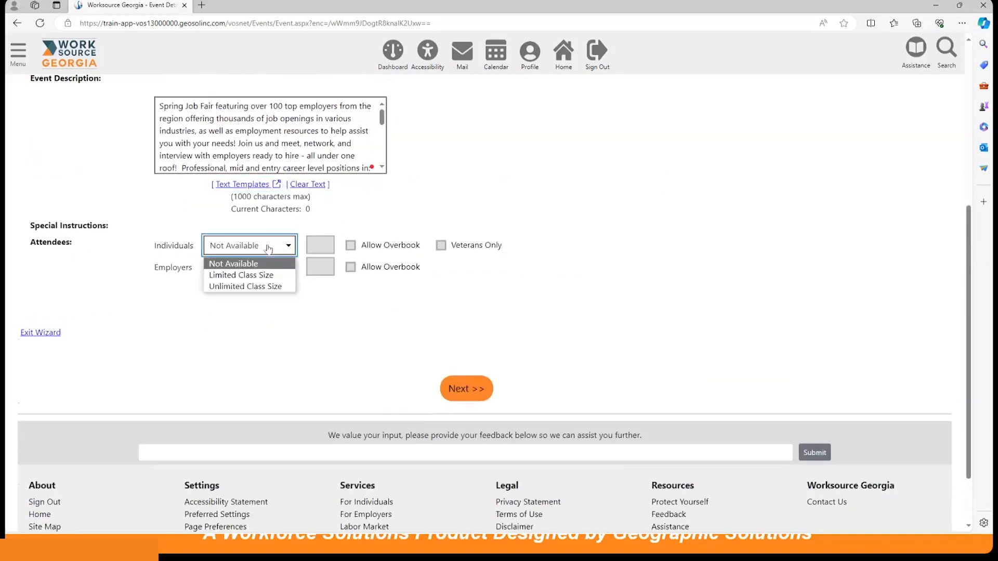
pyautogui.click(247, 287)
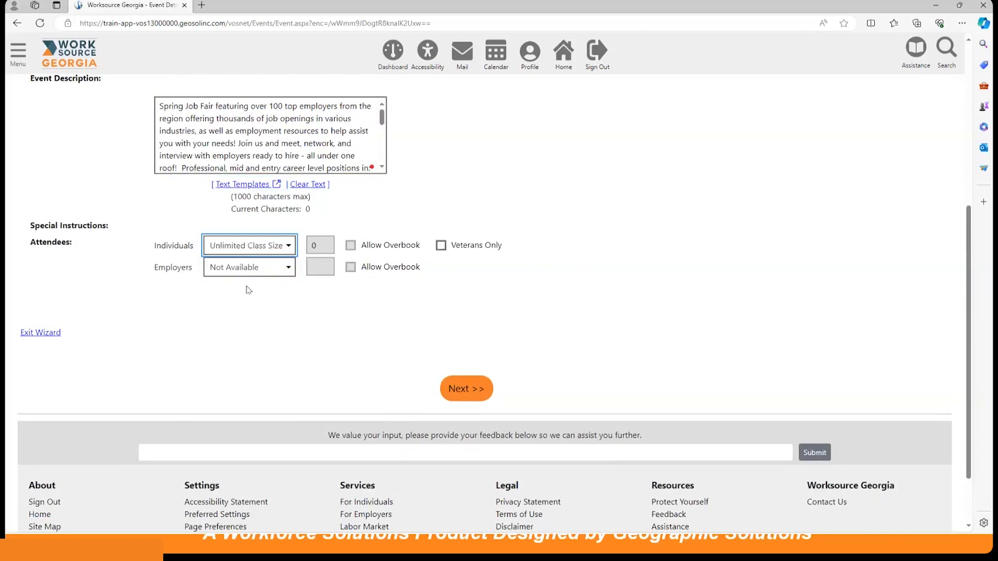
pyautogui.click(251, 269)
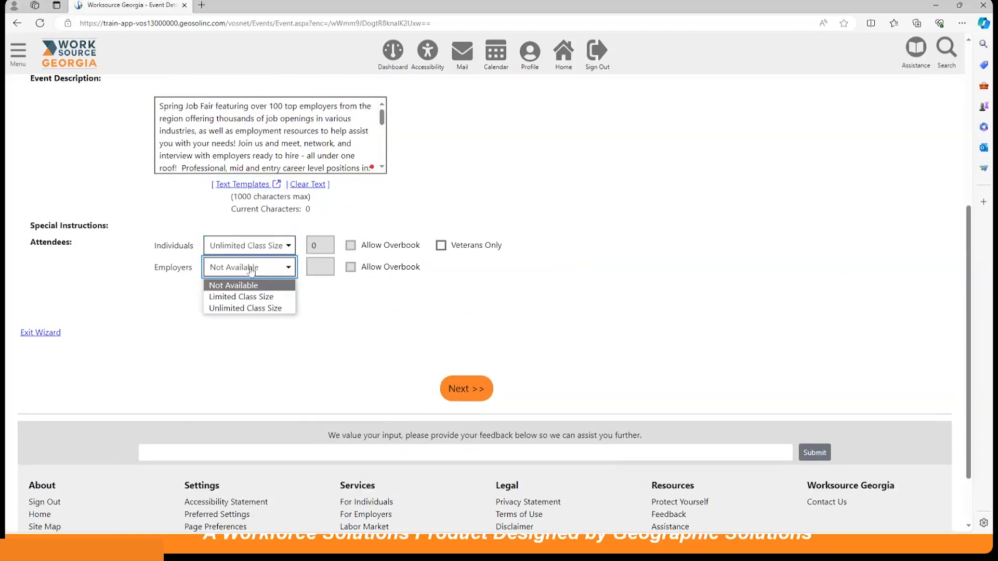
pyautogui.click(247, 308)
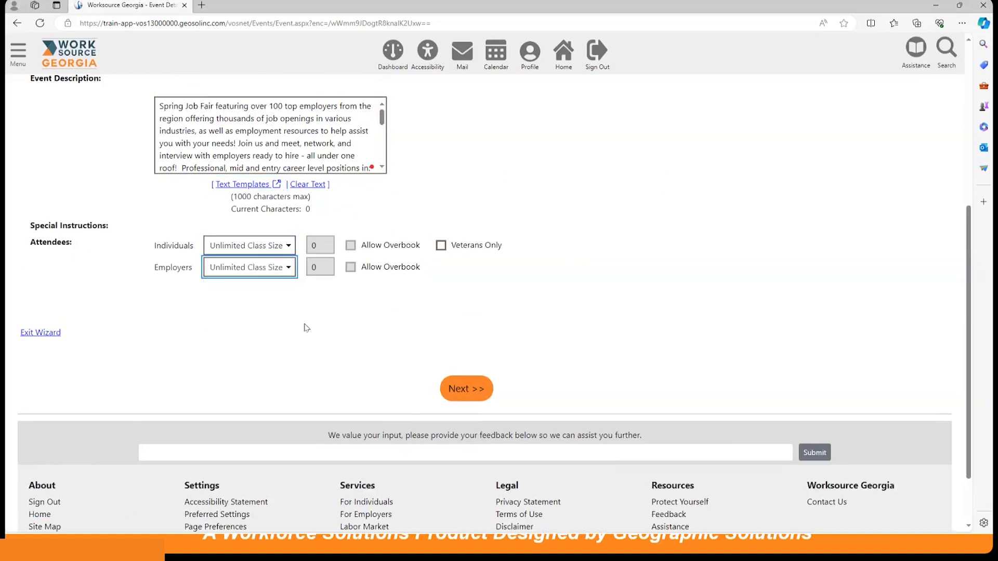
pyautogui.scroll(-2, 306, 326)
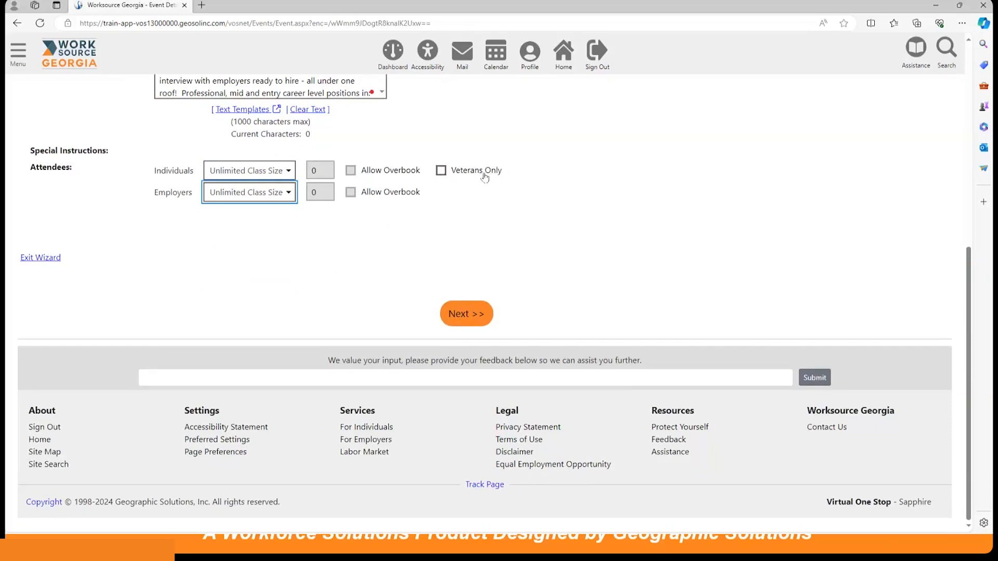
pyautogui.click(463, 317)
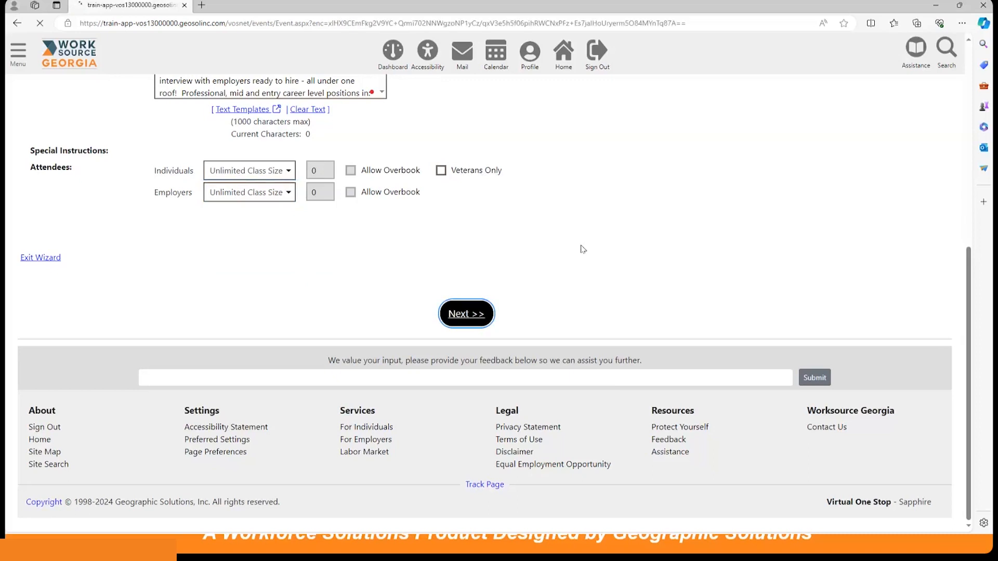
# Set the event's schedule type to One Time.
pyautogui.scroll(-2, 531, 272)
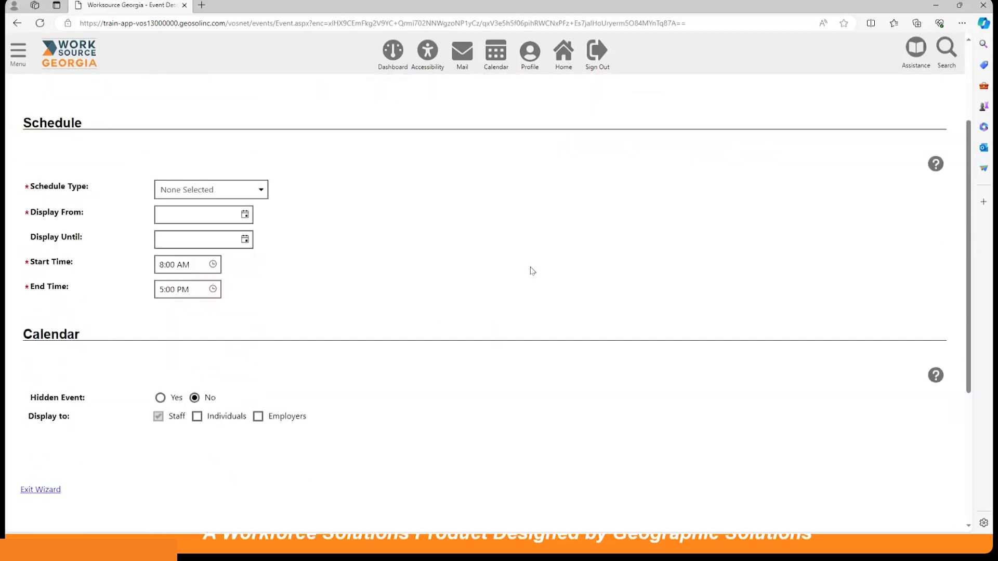
pyautogui.click(216, 180)
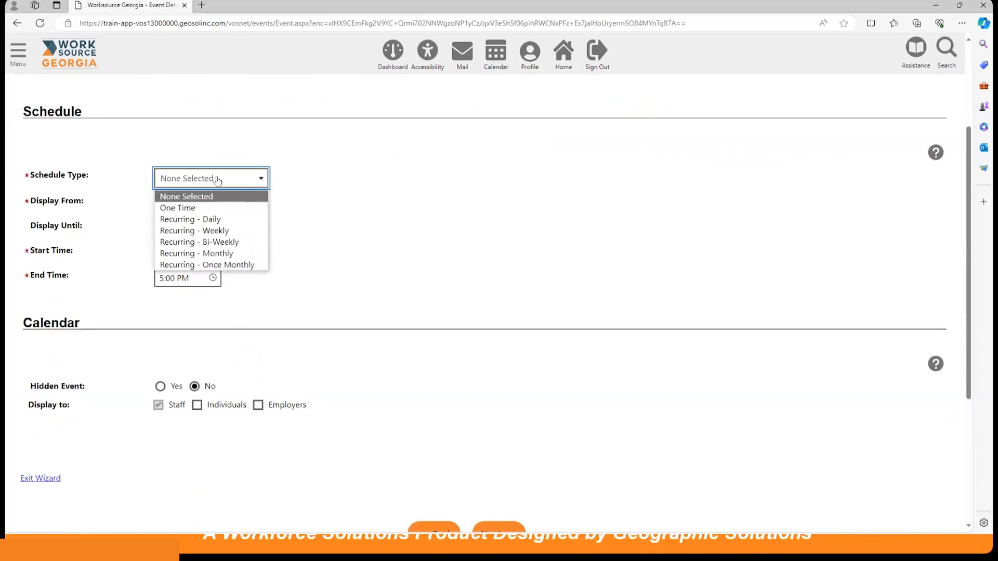
pyautogui.click(202, 209)
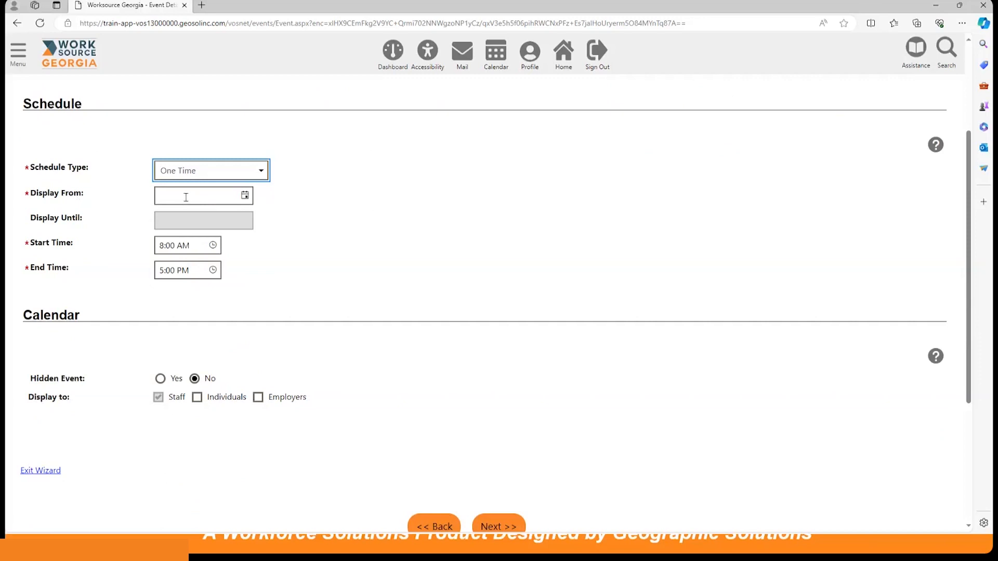
pyautogui.click(230, 173)
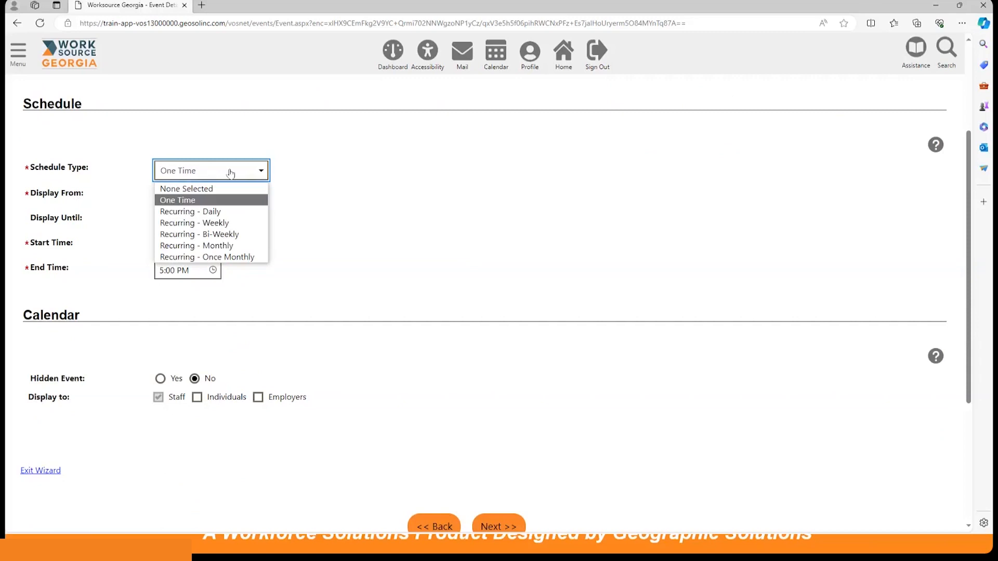
pyautogui.click(230, 174)
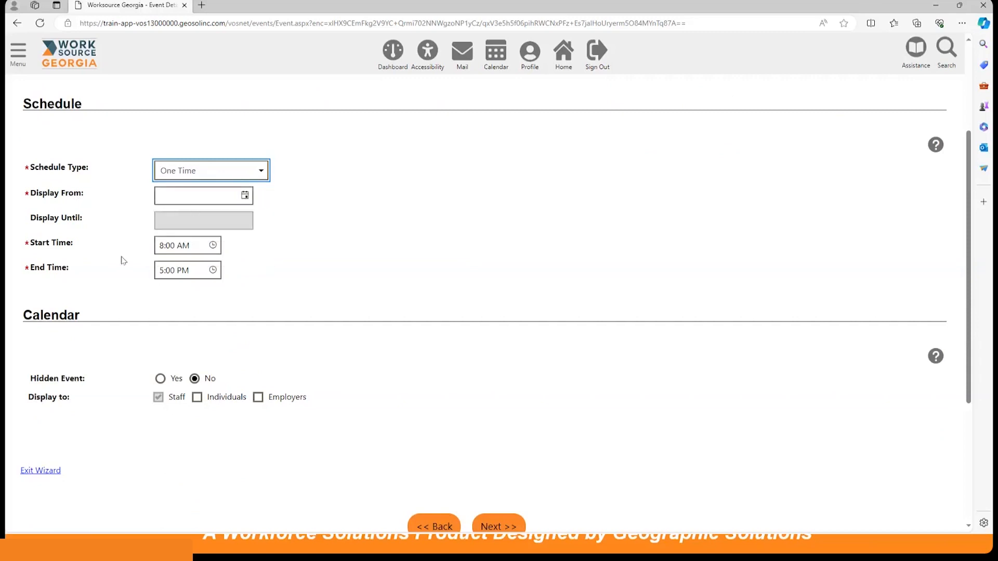
# Set the event's Display From date to 3/27/2024 using the date picker.
pyautogui.scroll(-2, 122, 260)
pyautogui.click(186, 122)
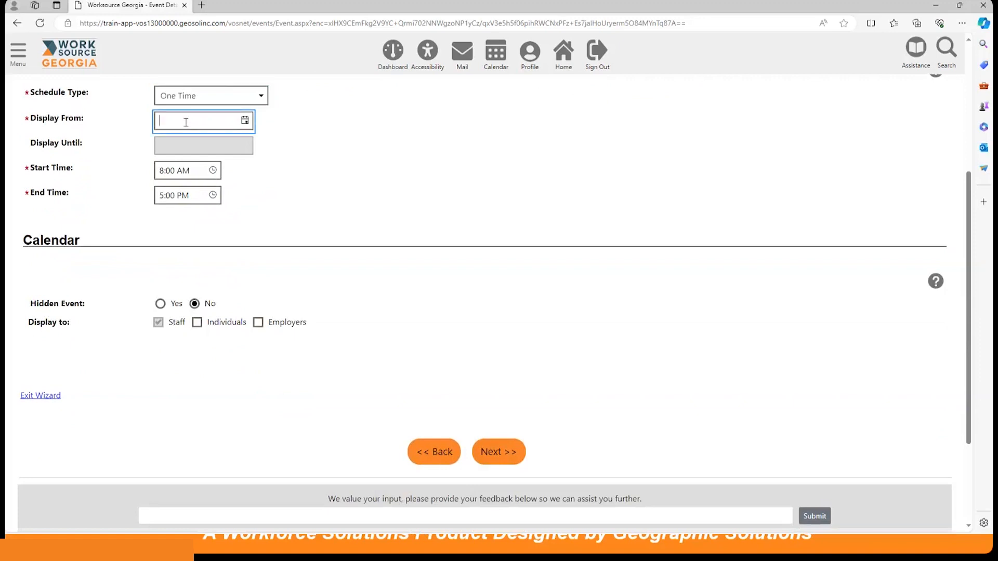
pyautogui.write('03/')
pyautogui.press('BackSpace')
pyautogui.press('BackSpace')
pyautogui.press('BackSpace')
pyautogui.click(244, 121)
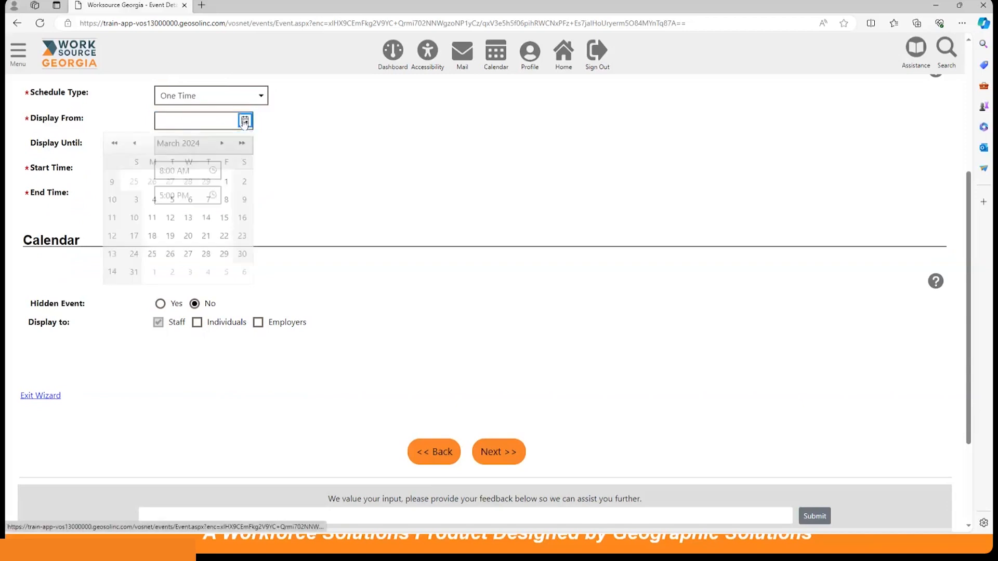
pyautogui.click(187, 255)
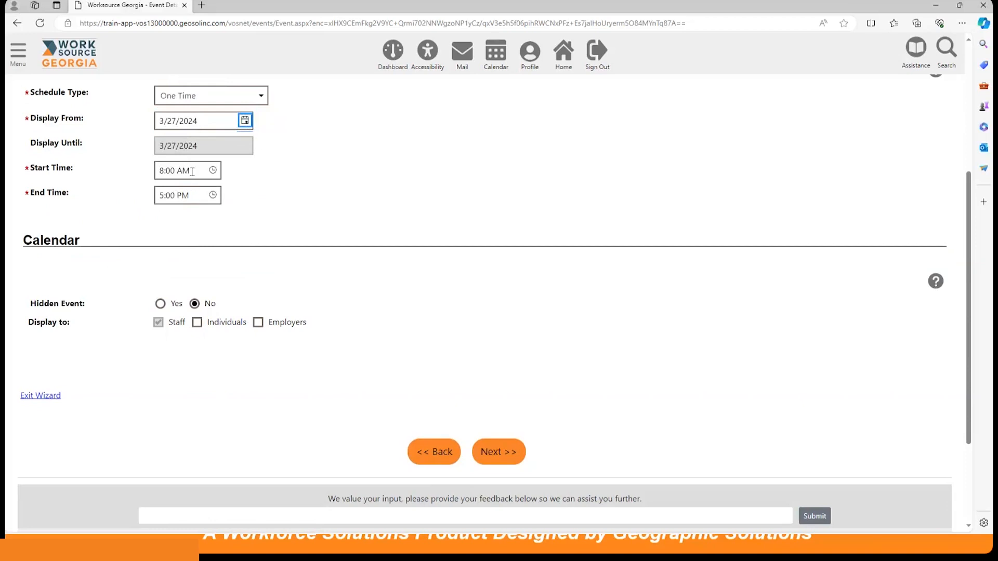
# Display the event to individuals and employers, and continue to the LWIA/Office section.
pyautogui.scroll(-1, 400, 273)
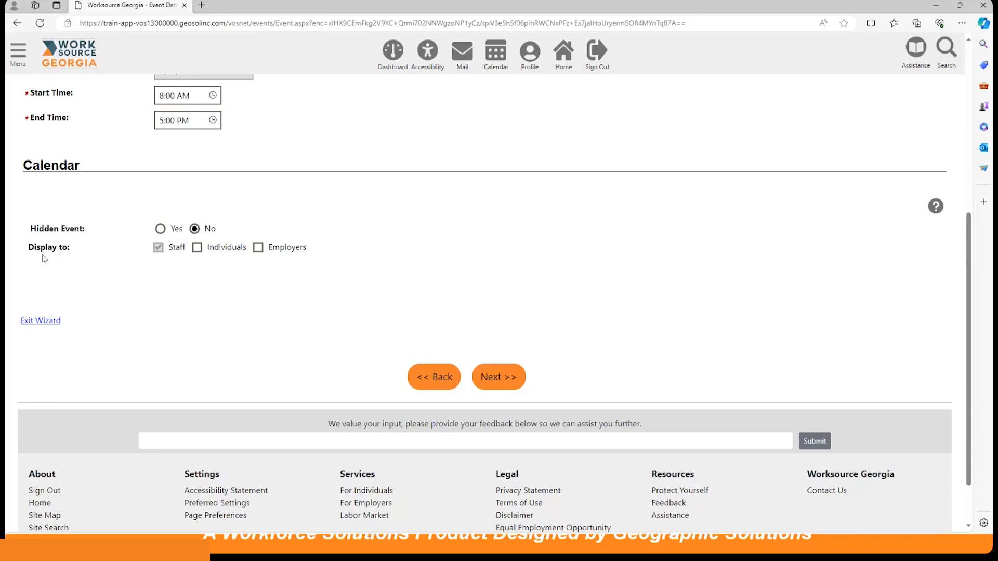
pyautogui.click(197, 249)
pyautogui.click(259, 248)
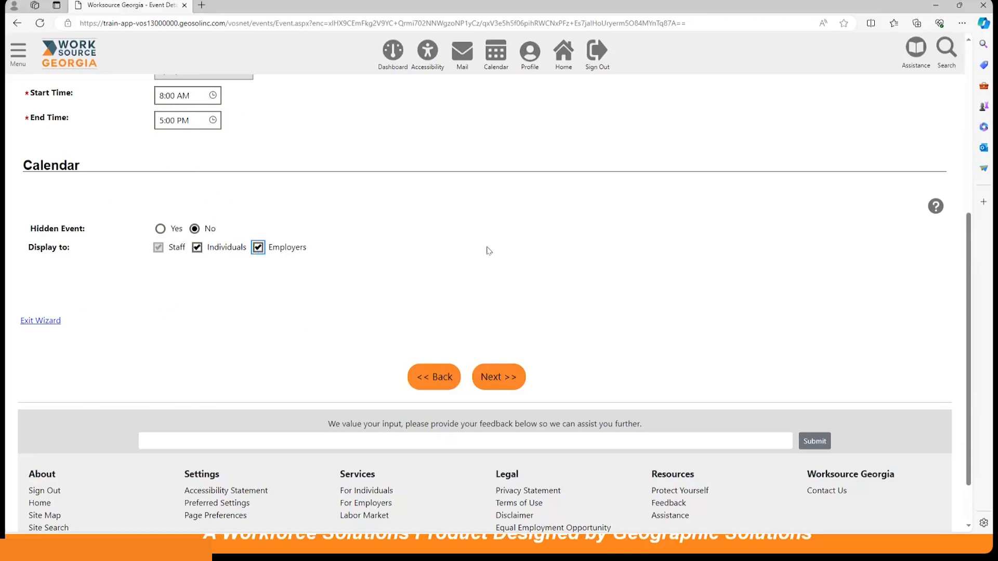
pyautogui.click(480, 373)
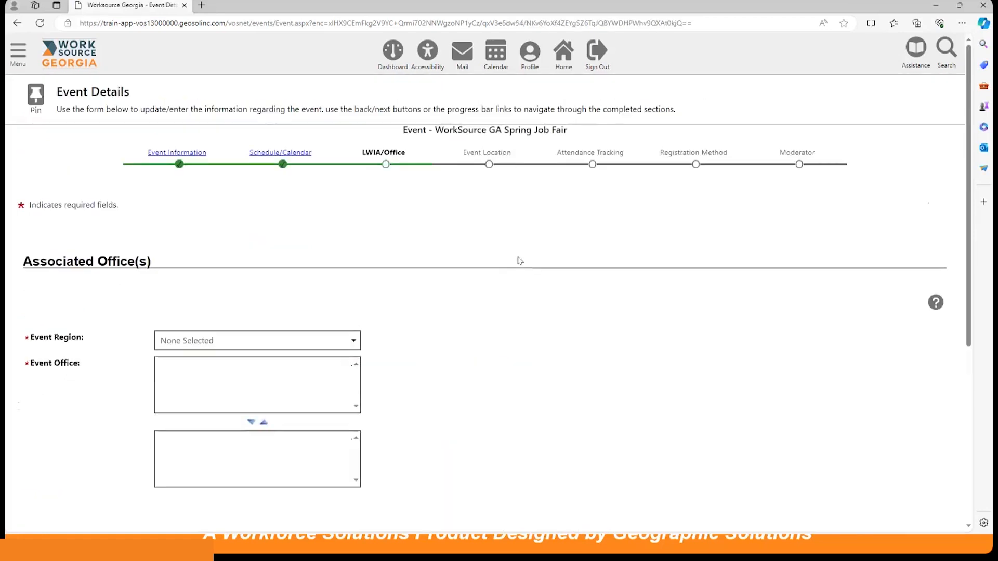
# Set the event region to Region 8.
pyautogui.scroll(-2, 525, 311)
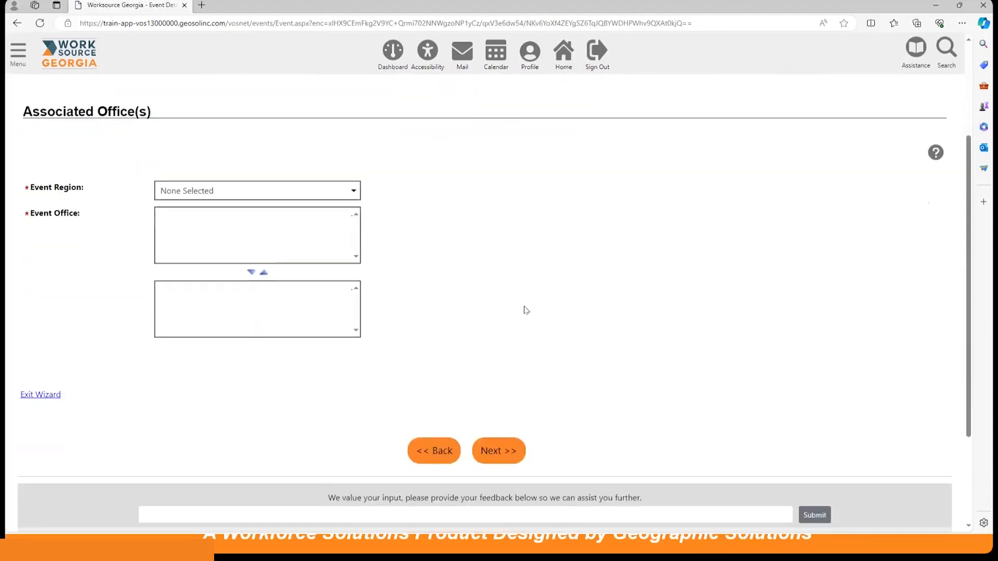
pyautogui.click(245, 193)
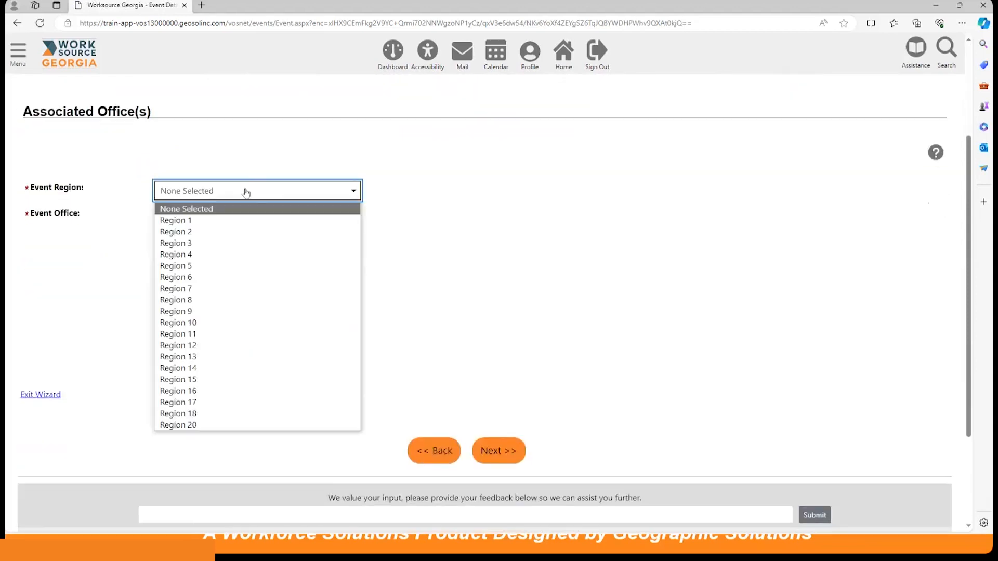
pyautogui.click(222, 301)
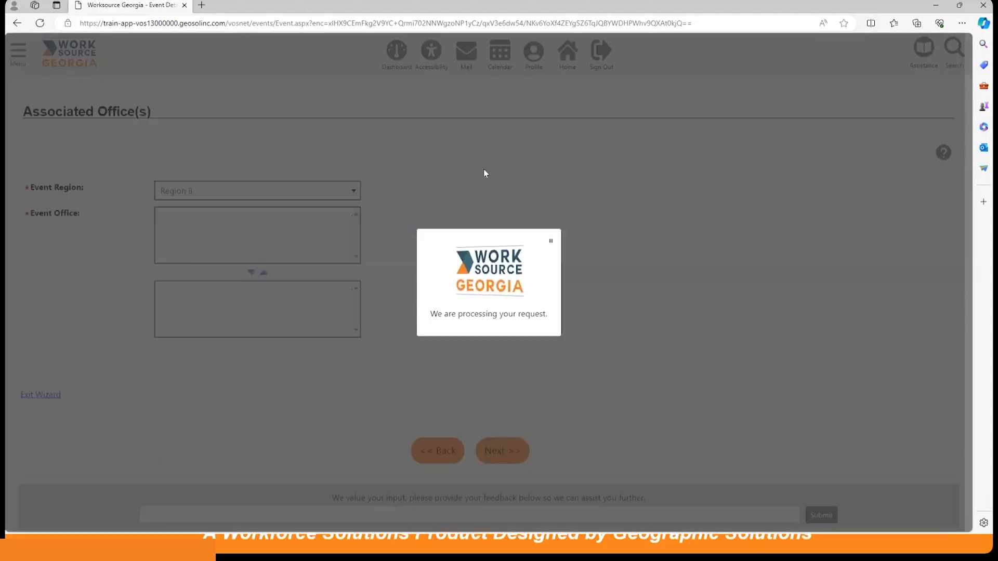
# Add Griffin Career Center as the selected event office and continue to the Event Location section.
pyautogui.scroll(-3, 391, 317)
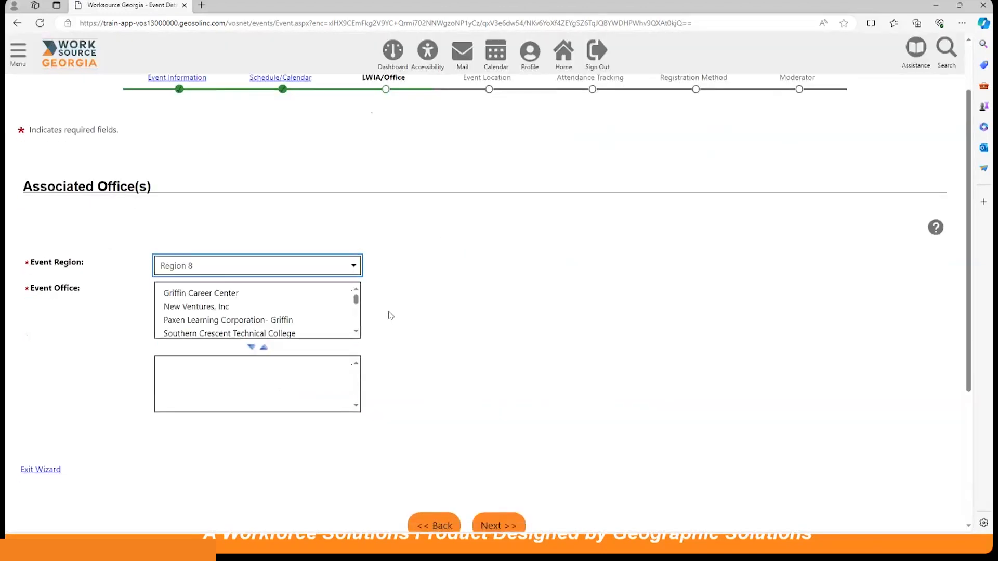
pyautogui.click(188, 219)
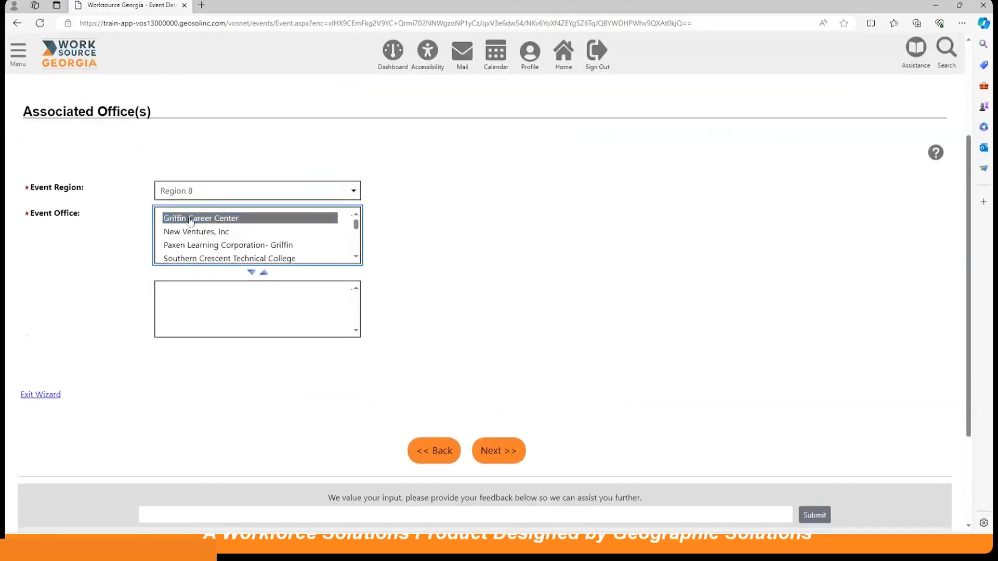
pyautogui.click(252, 273)
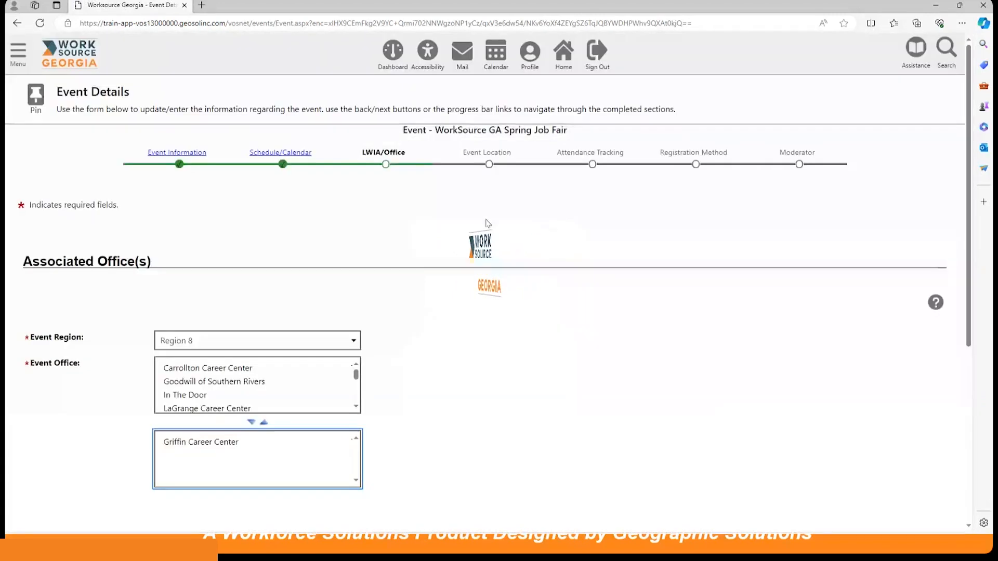
pyautogui.scroll(-3, 486, 222)
pyautogui.click(245, 291)
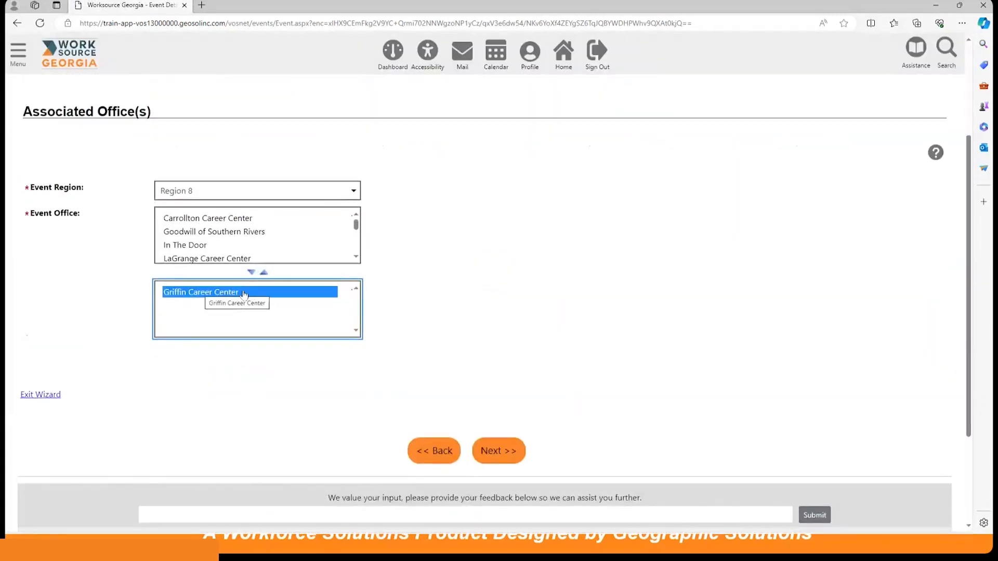
pyautogui.scroll(-3, 615, 249)
pyautogui.click(497, 314)
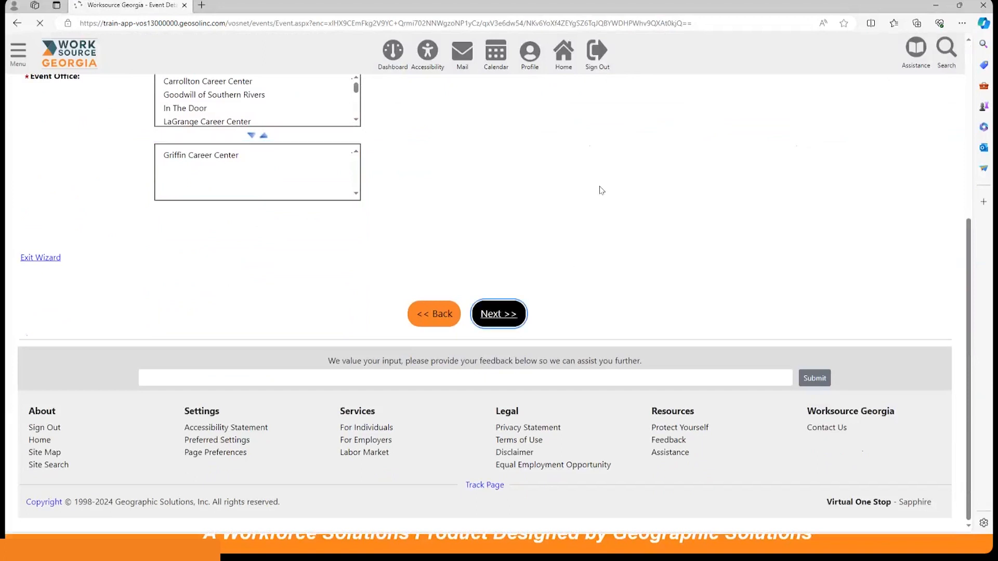
# Set the location type to Off Site Event and accept the service update alert.
pyautogui.scroll(-2, 624, 282)
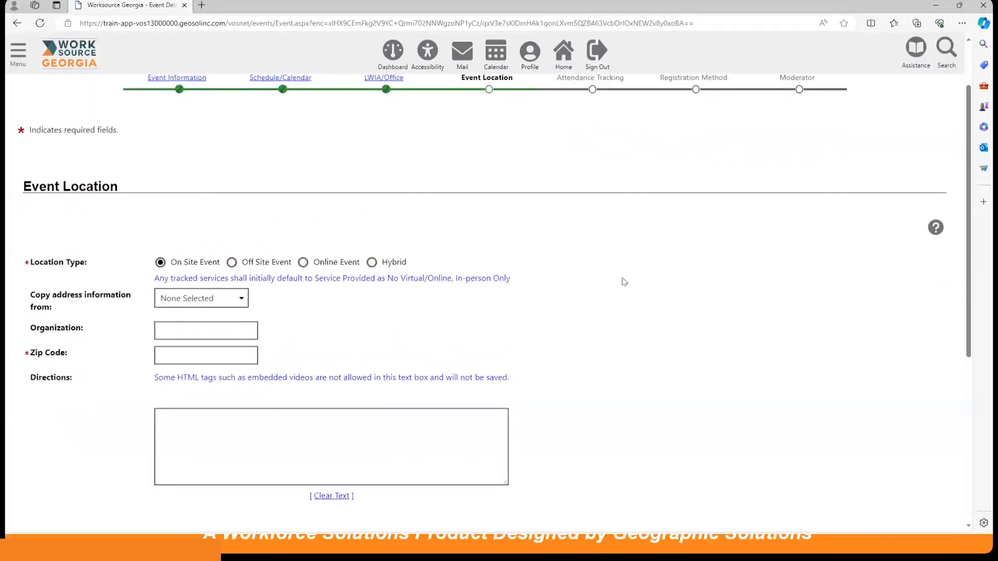
pyautogui.scroll(-2, 624, 281)
pyautogui.scroll(-1, 624, 282)
pyautogui.scroll(1, 624, 281)
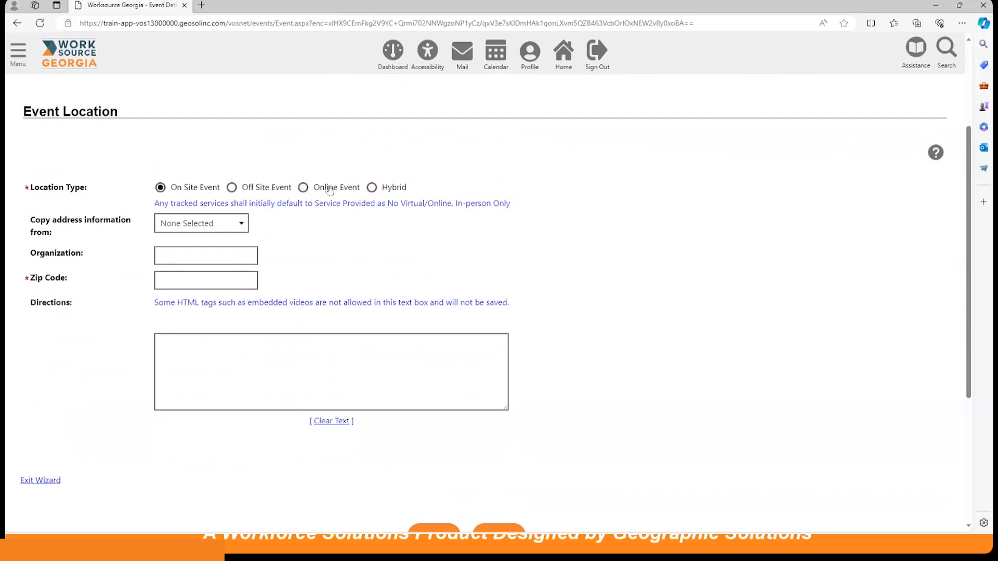
pyautogui.click(232, 188)
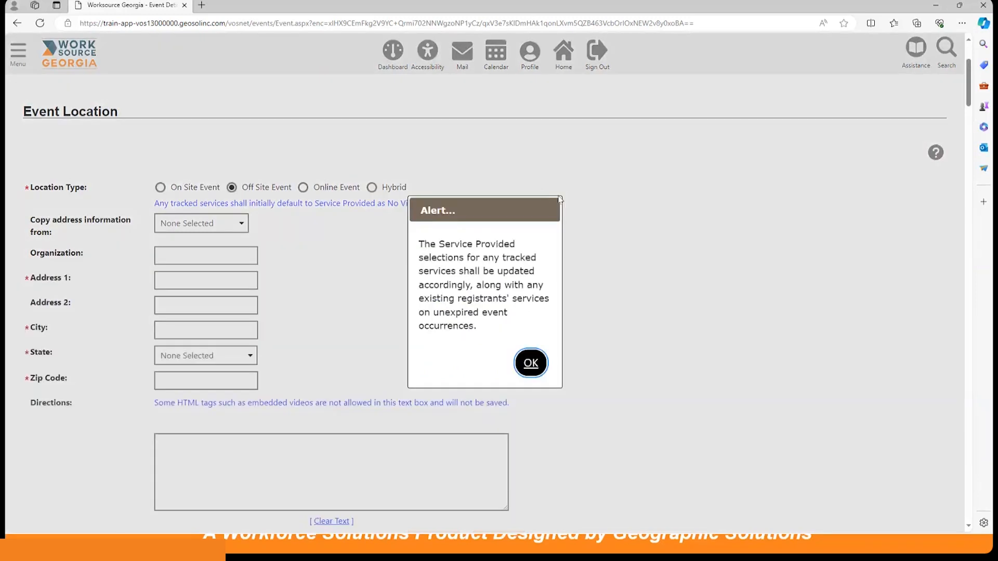
pyautogui.click(528, 363)
# Fill the organization and address from the saved ABC Fair Grounds entry, leave the directions blank, and continue to Attendance Tracking.
pyautogui.scroll(-1, 556, 227)
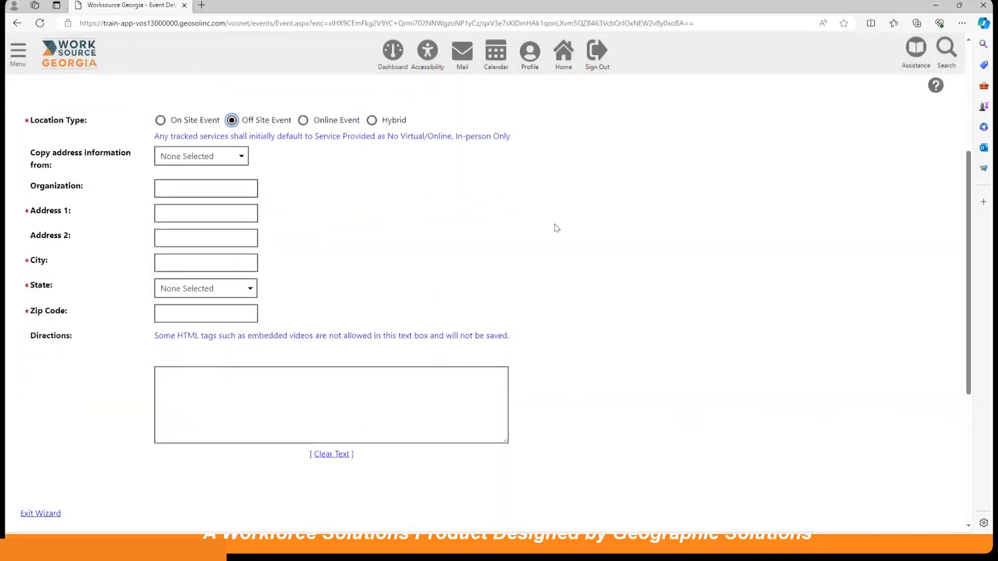
pyautogui.click(193, 178)
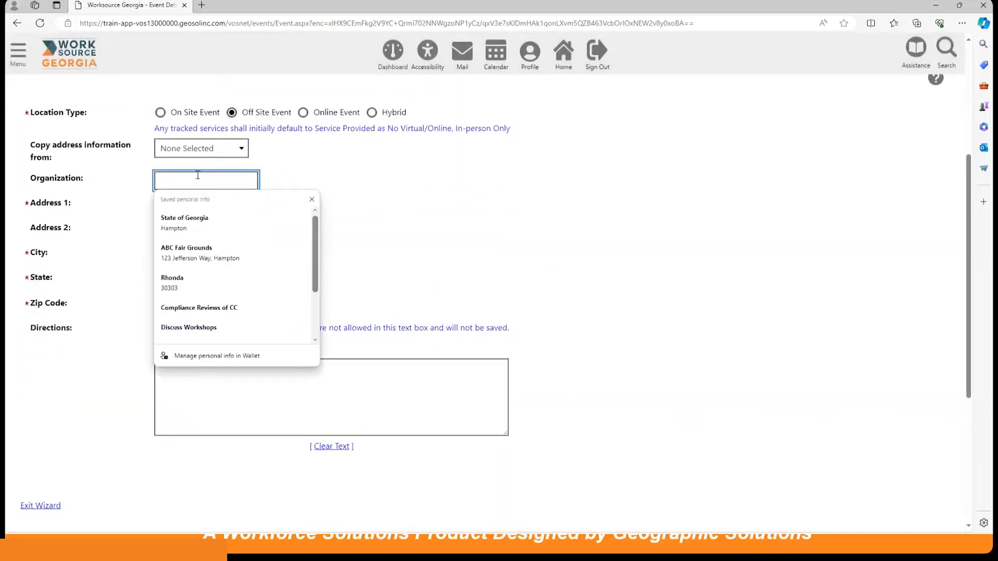
pyautogui.click(215, 149)
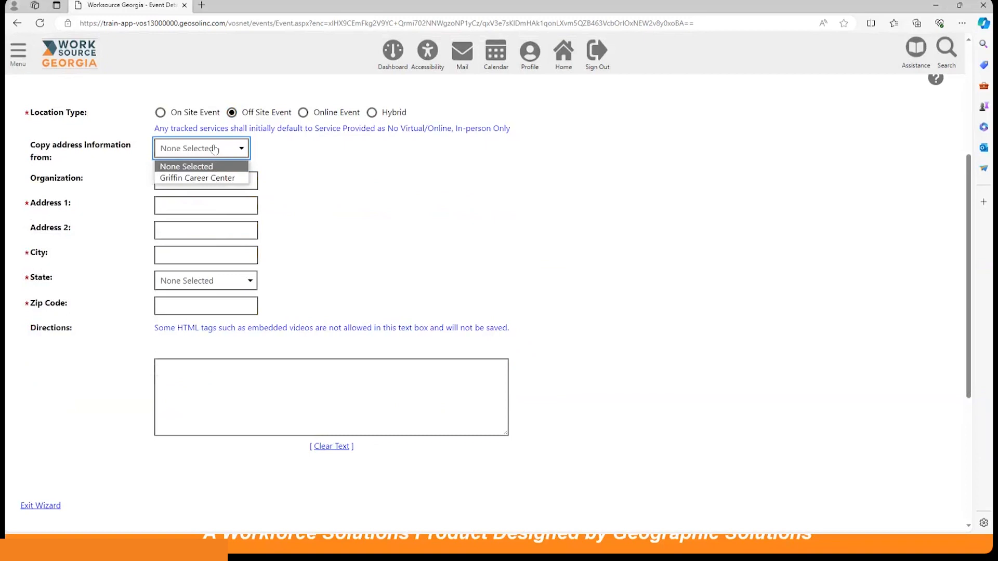
pyautogui.click(190, 166)
pyautogui.click(198, 178)
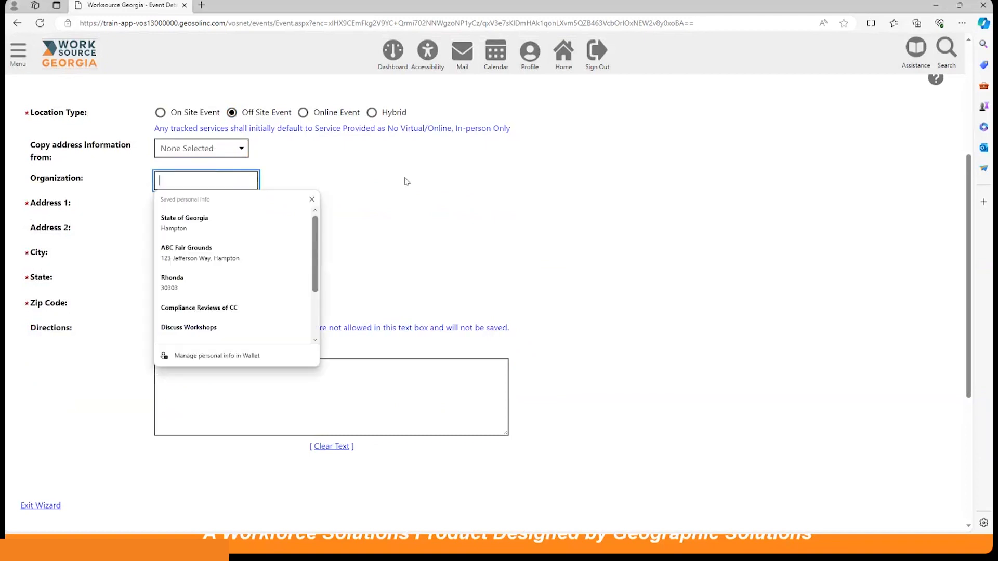
pyautogui.click(222, 254)
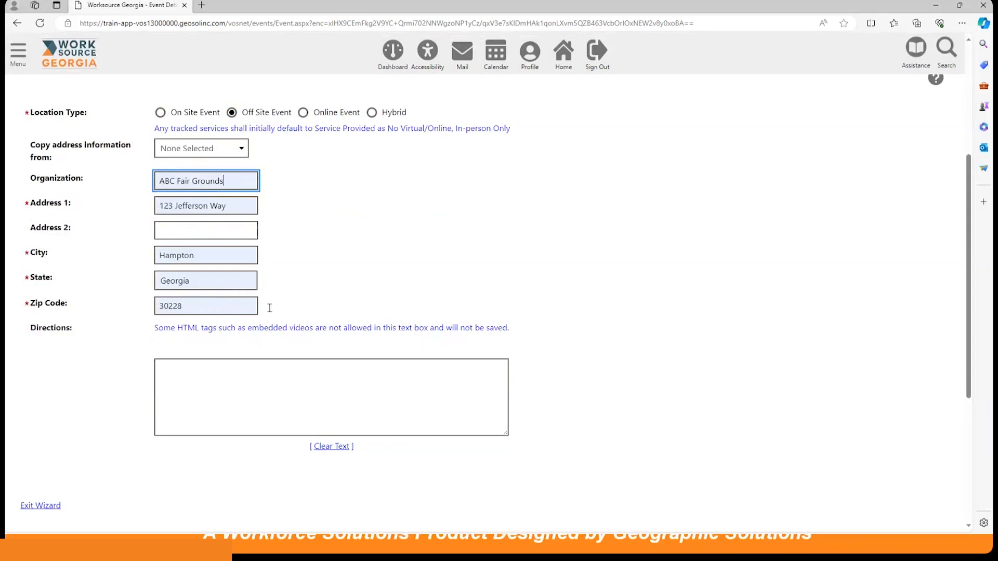
pyautogui.scroll(-2, 430, 233)
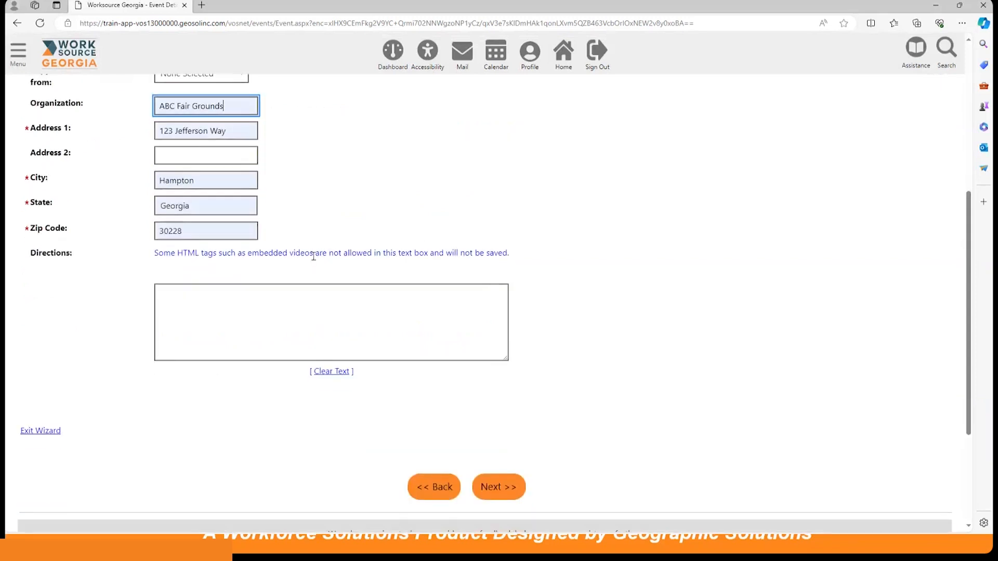
pyautogui.click(205, 291)
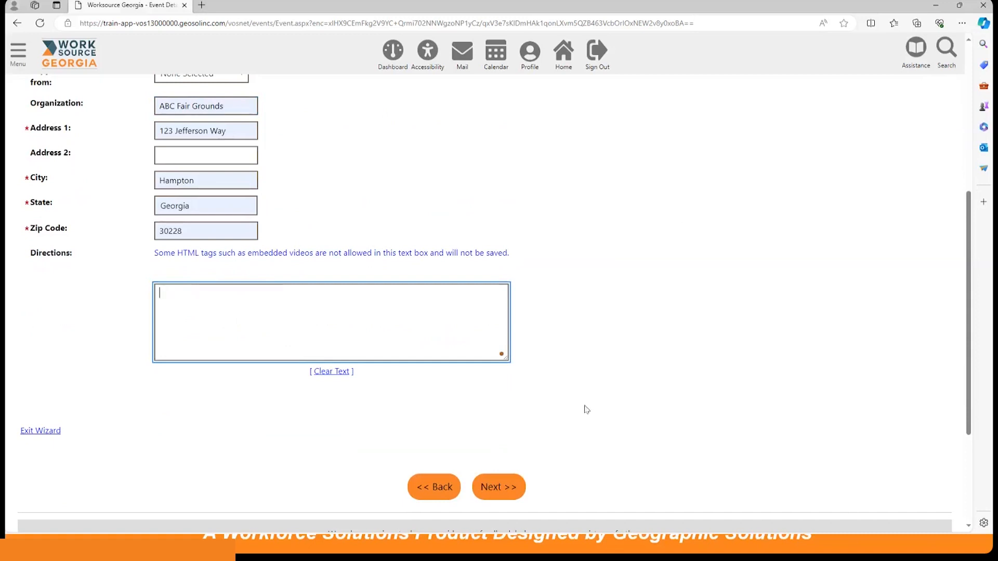
pyautogui.click(503, 489)
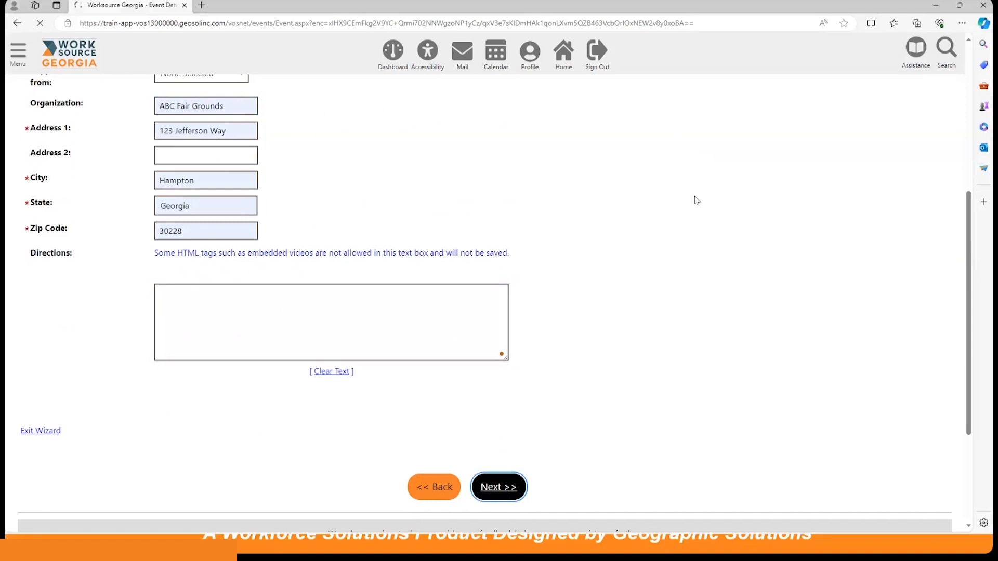
# Set the customer group for individual services to Self-Service/Registered Individual Only.
pyautogui.scroll(-1, 575, 297)
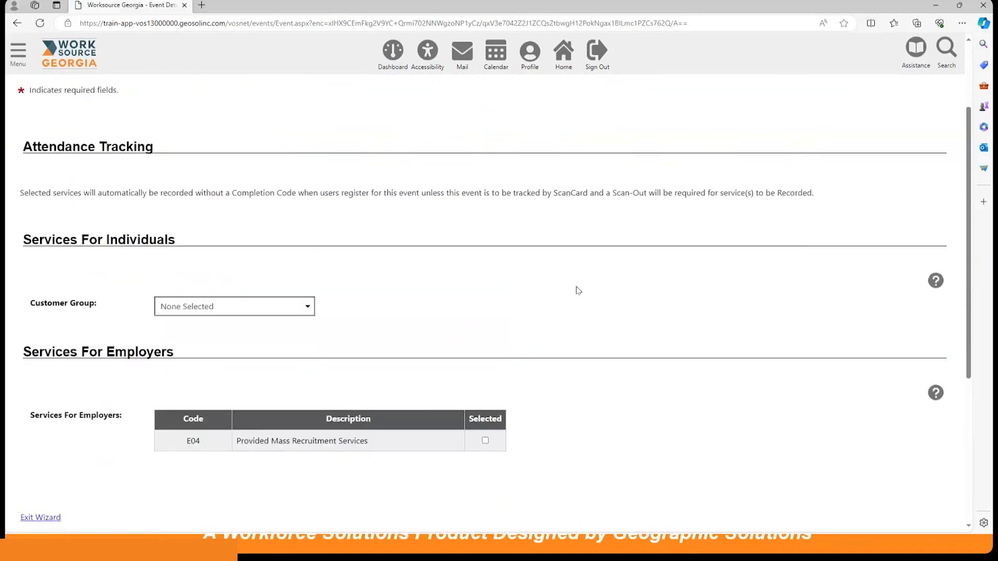
pyautogui.scroll(-1, 579, 291)
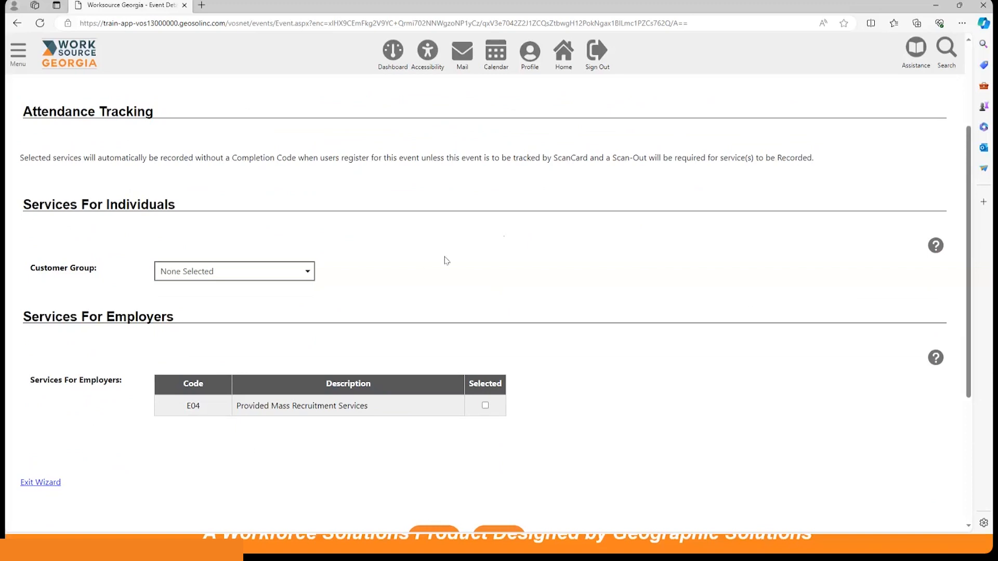
pyautogui.click(274, 275)
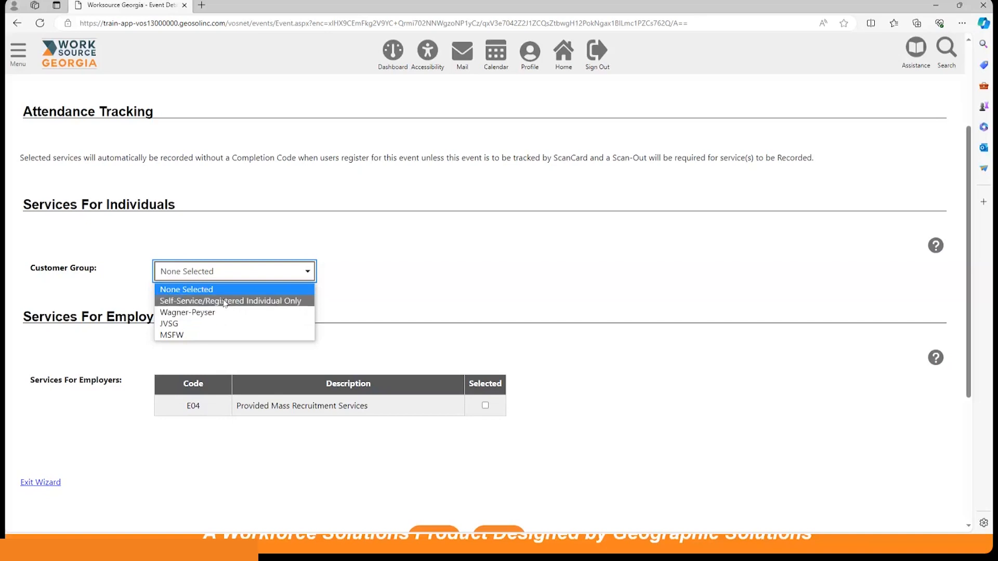
pyautogui.click(225, 301)
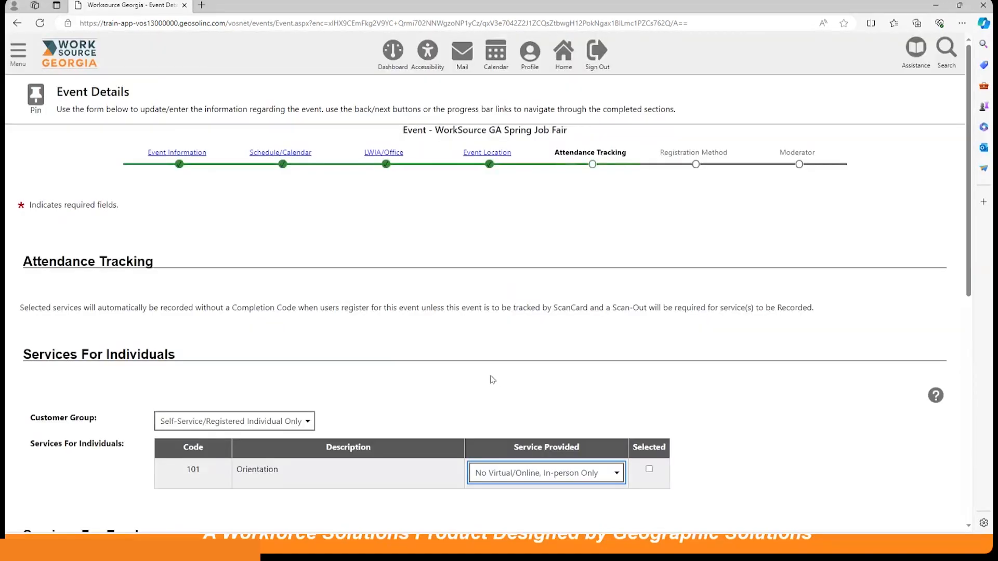
pyautogui.scroll(-1, 492, 379)
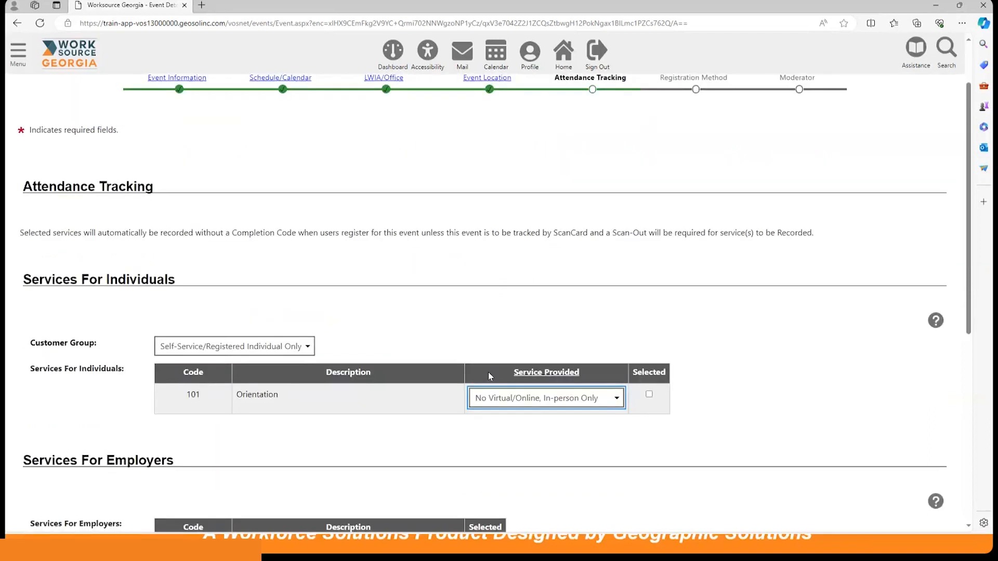
pyautogui.scroll(-2, 488, 372)
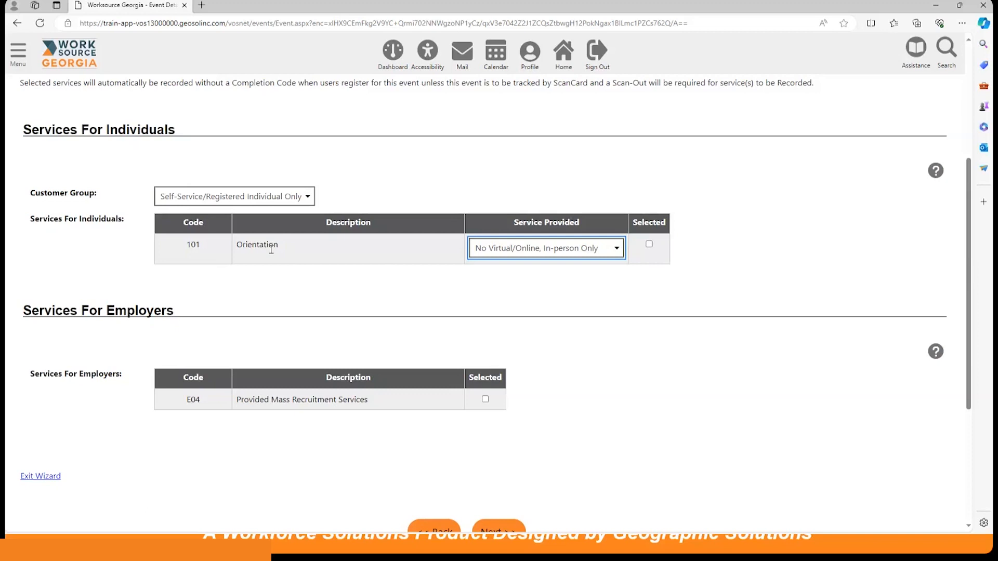
# Select the Orientation service for individuals and Provided Mass Recruitment Services for employers, and continue to Registration Method.
pyautogui.click(648, 245)
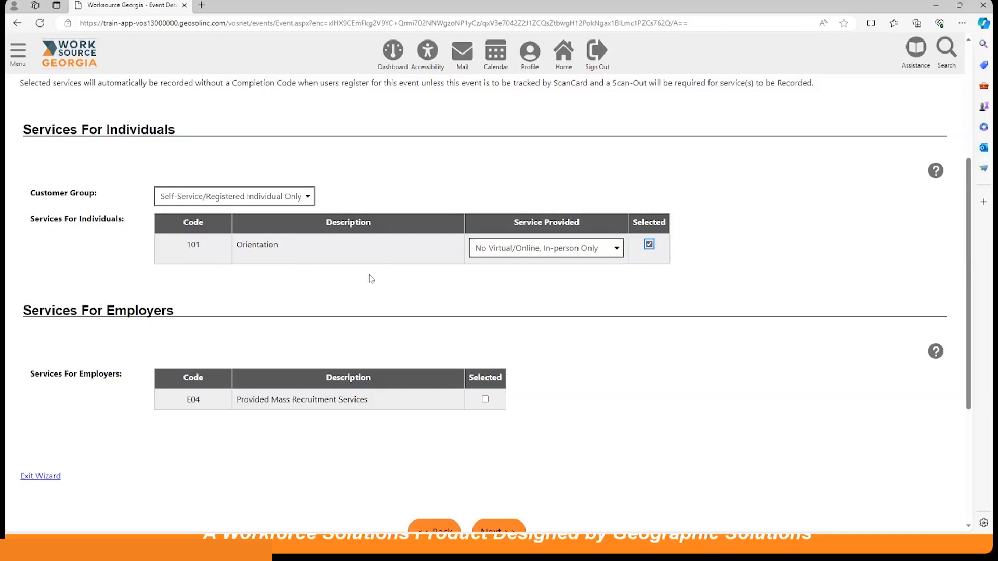
pyautogui.scroll(-1, 371, 279)
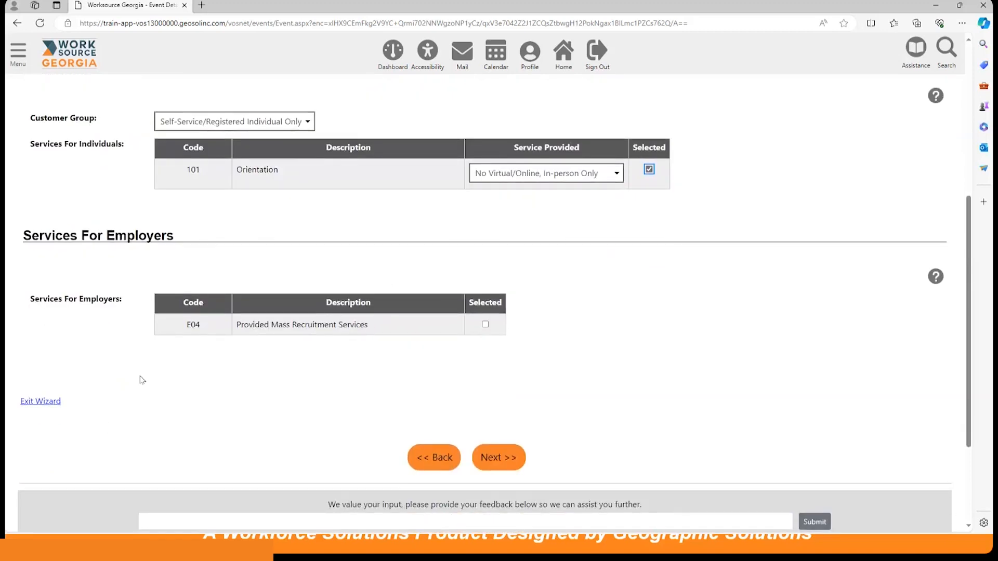
pyautogui.click(485, 325)
pyautogui.click(505, 459)
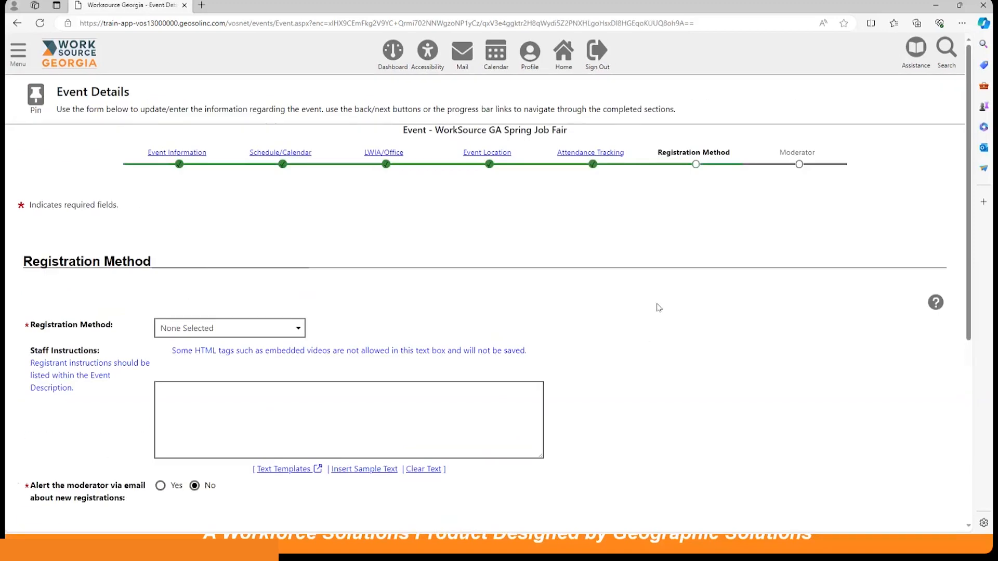
# Set the registration method to Register online and keep Close Registration at Never.
pyautogui.scroll(-2, 650, 310)
pyautogui.scroll(-2, 650, 311)
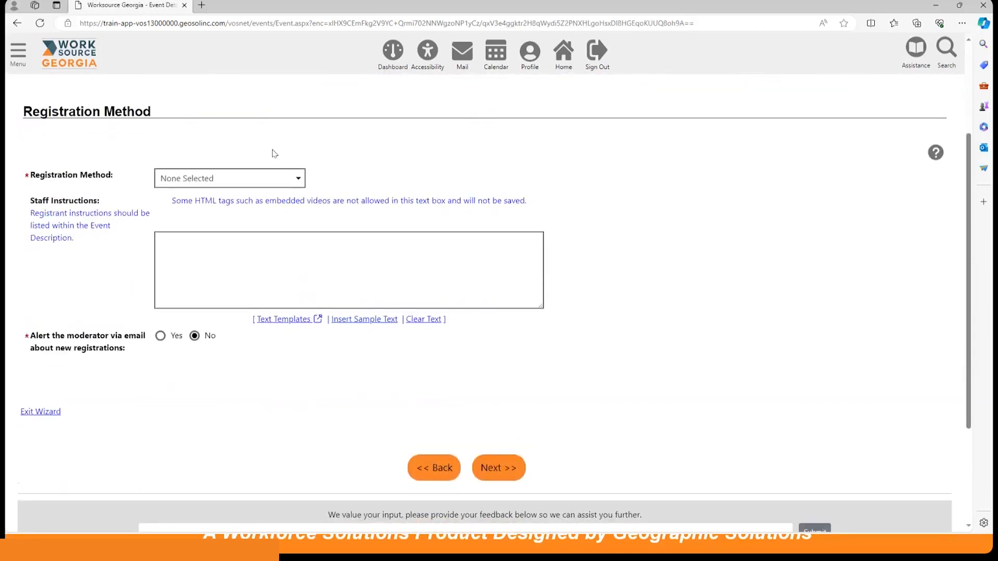
pyautogui.click(269, 179)
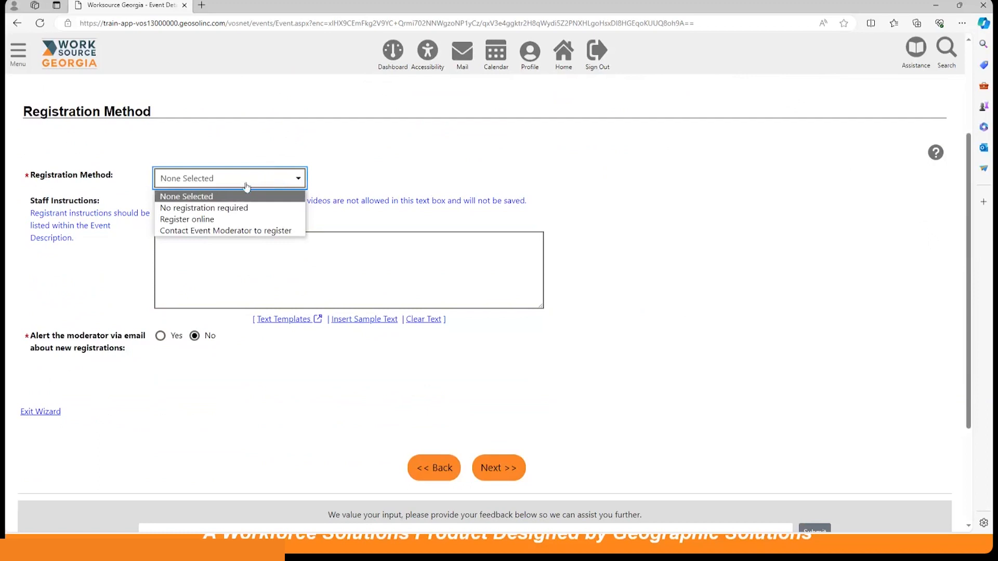
pyautogui.click(227, 221)
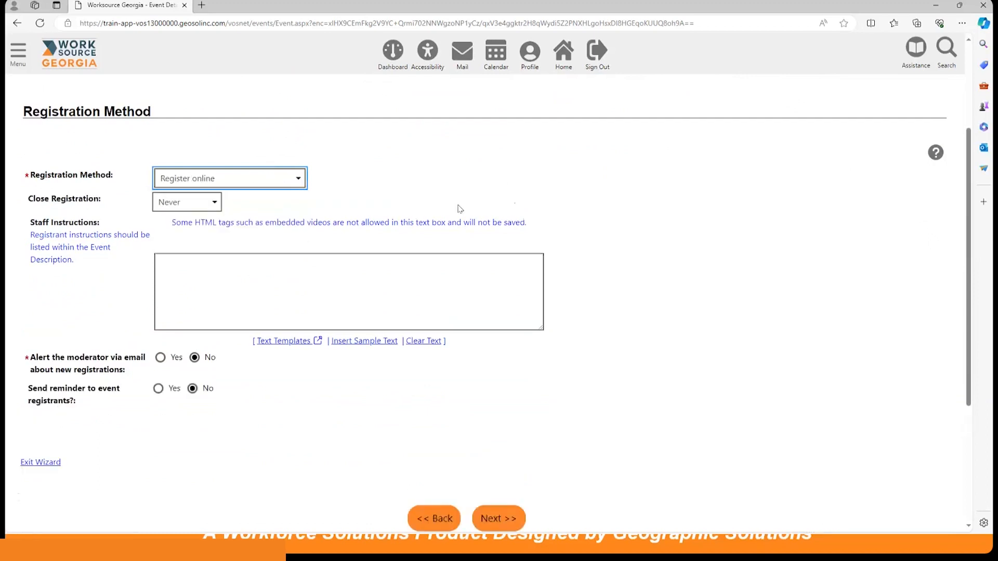
pyautogui.click(175, 203)
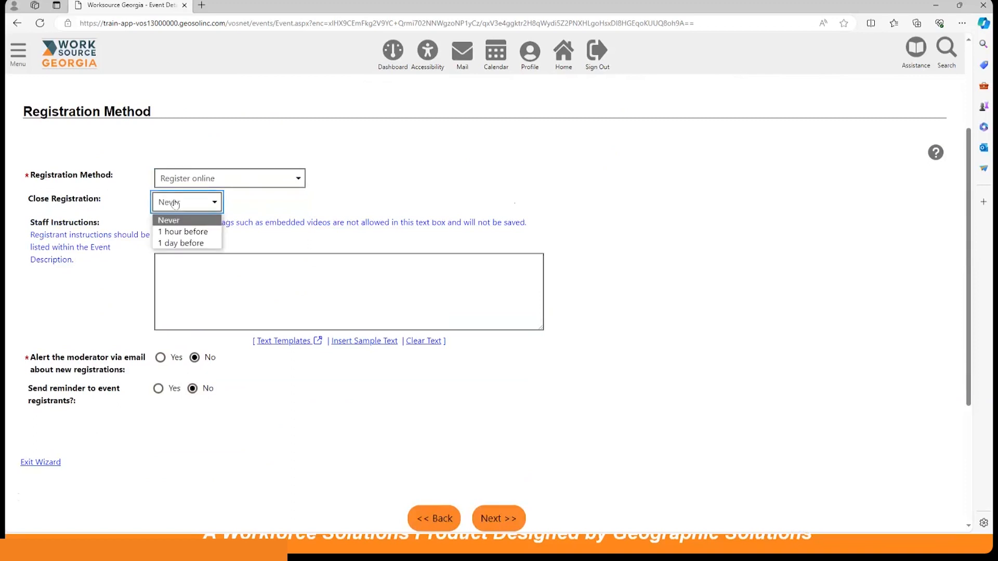
pyautogui.click(191, 203)
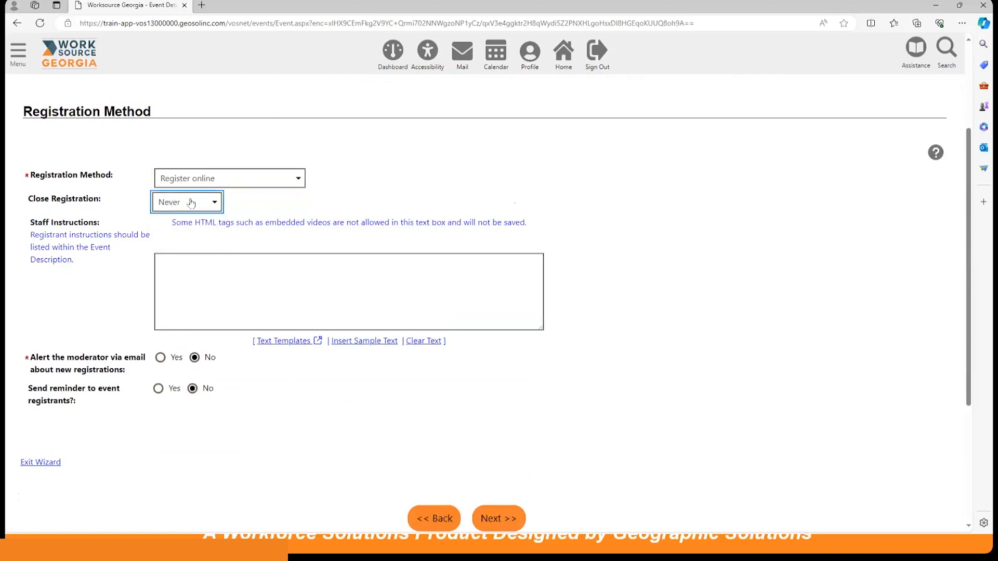
# Insert the sample text into the staff instructions and enable email alerts to the moderator about new registrations.
pyautogui.click(225, 269)
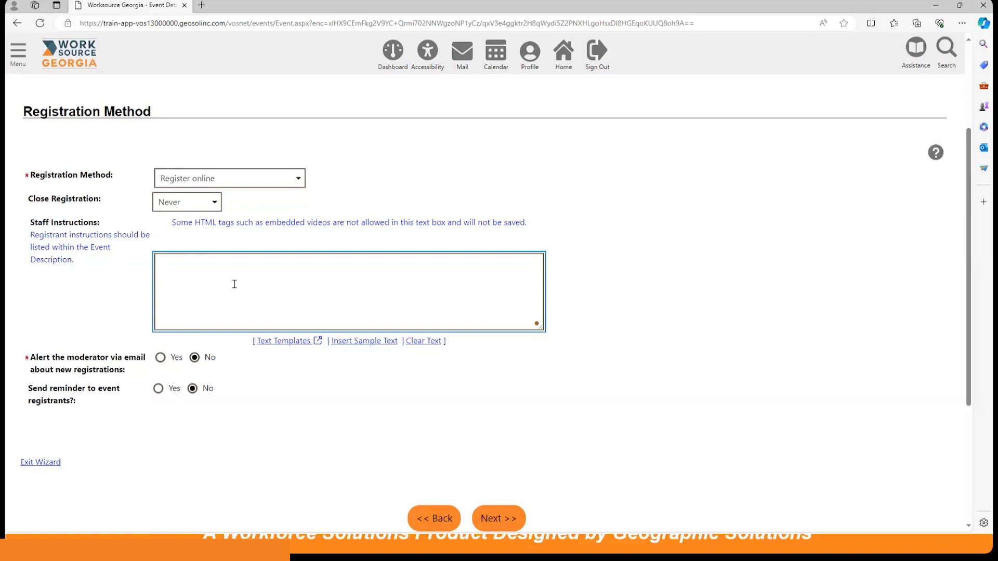
pyautogui.click(365, 341)
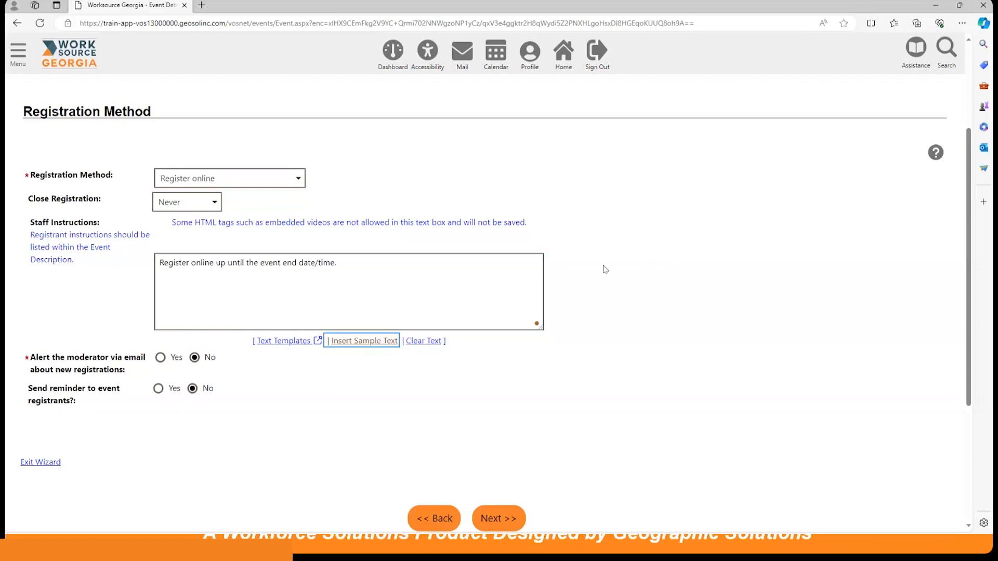
pyautogui.scroll(-2, 604, 270)
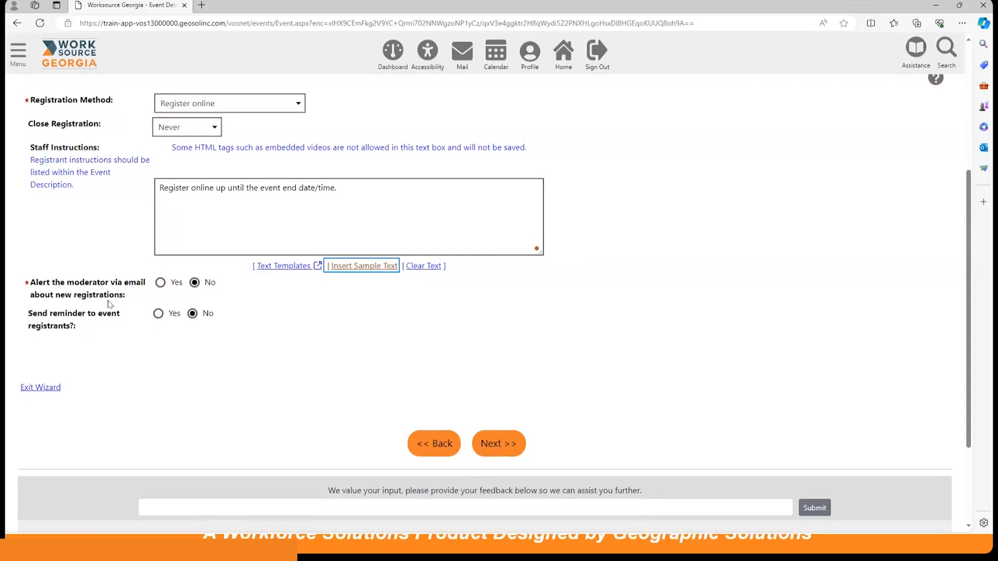
pyautogui.click(161, 283)
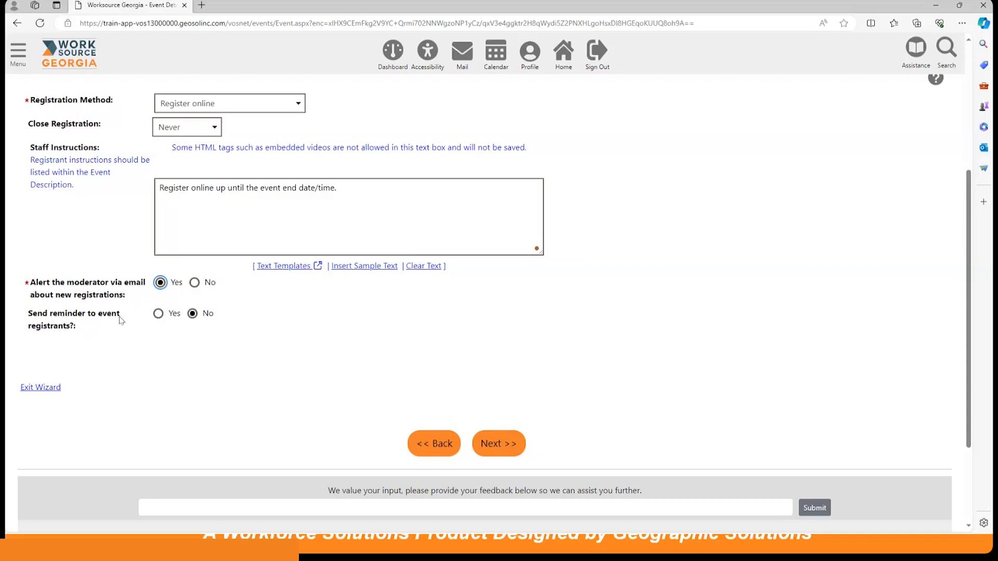
# Enable reminders to event registrants at 1 day and 4 days before the event, and continue to the Moderator section.
pyautogui.click(159, 314)
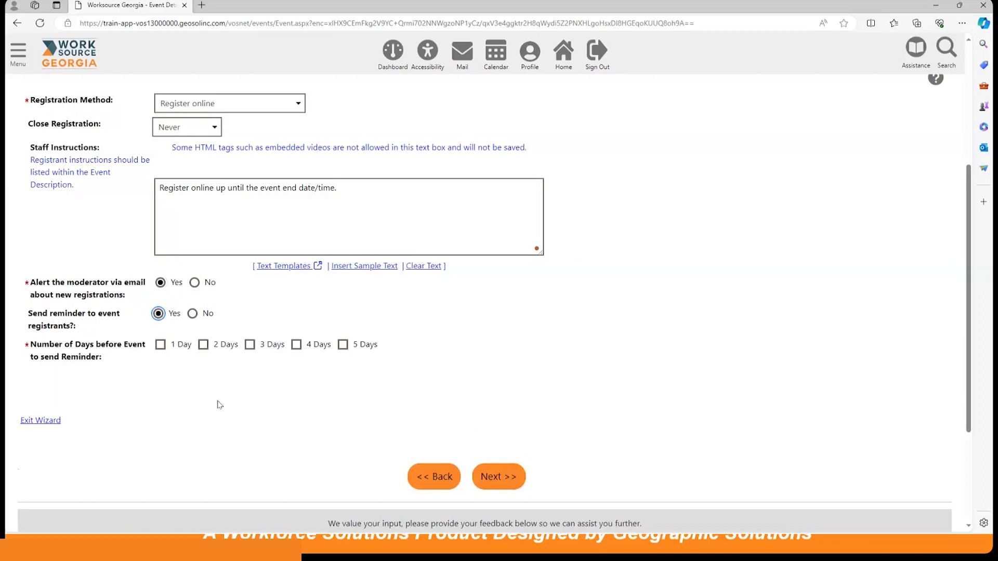
pyautogui.click(297, 345)
pyautogui.click(159, 346)
pyautogui.scroll(-1, 232, 390)
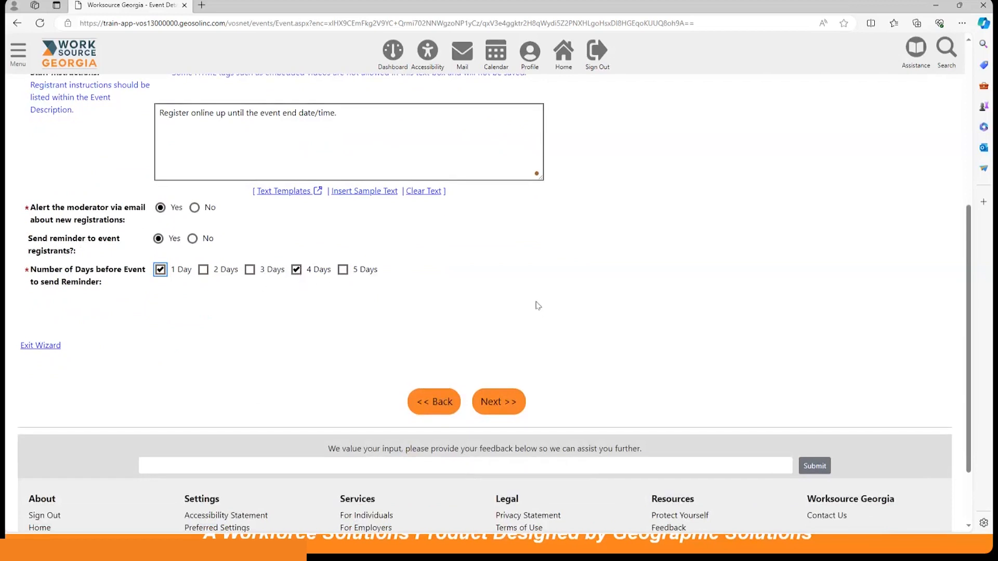
pyautogui.click(498, 401)
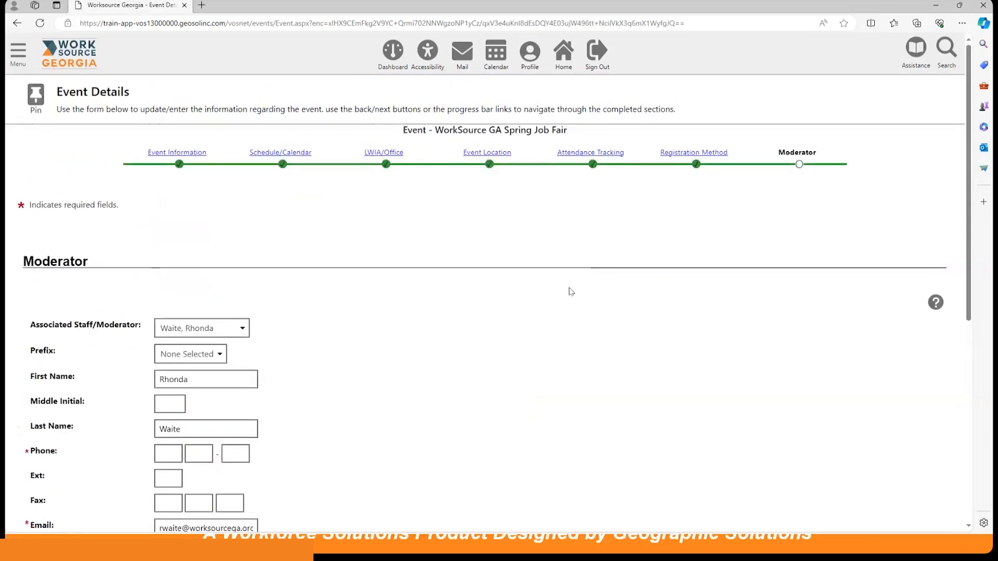
# Fill in the moderator's phone number and contact details from a saved personal info entry.
pyautogui.scroll(-3, 569, 290)
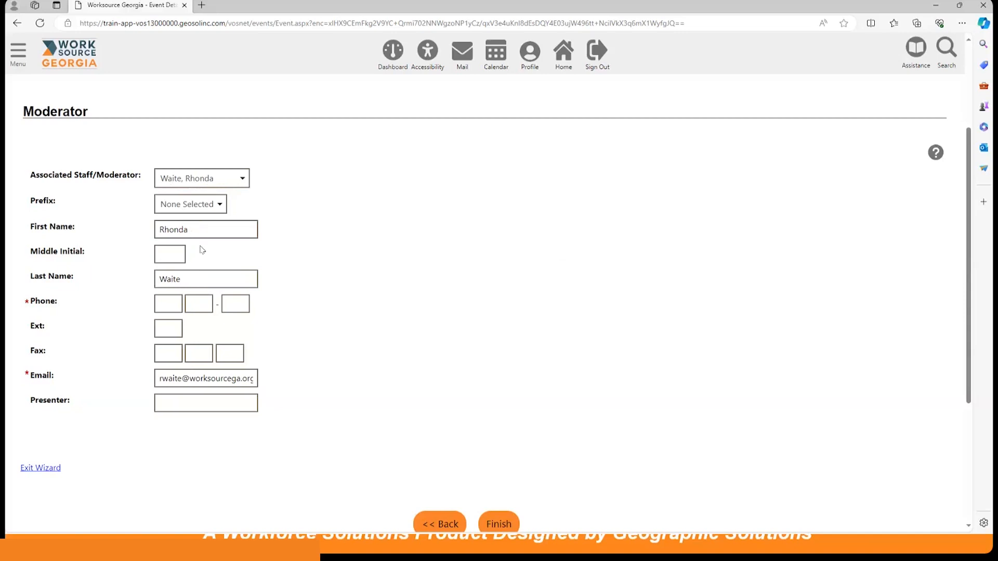
pyautogui.click(169, 302)
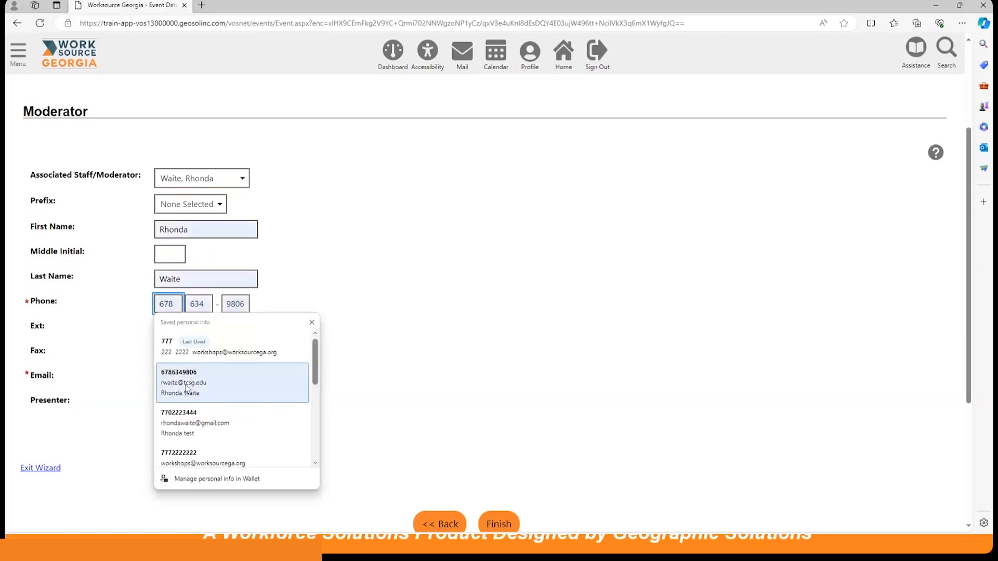
pyautogui.click(201, 414)
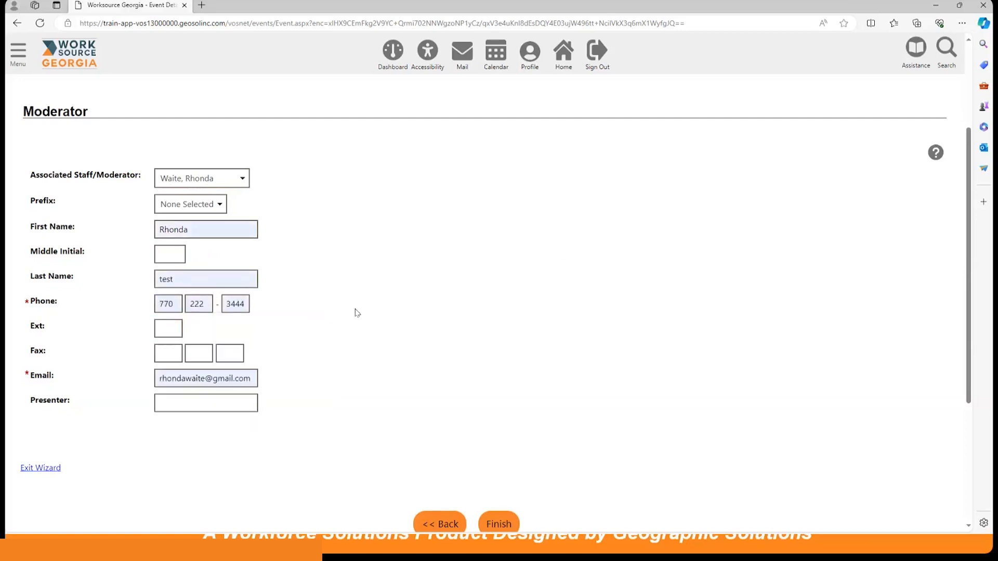
# Replace the moderator's email with the saved job fairs email address.
pyautogui.scroll(-2, 357, 312)
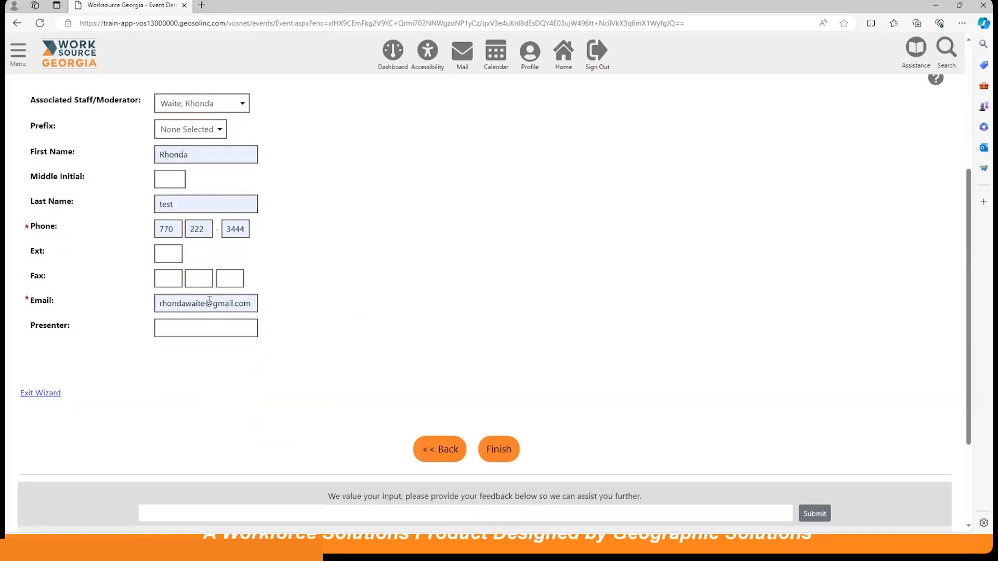
pyautogui.click(250, 306)
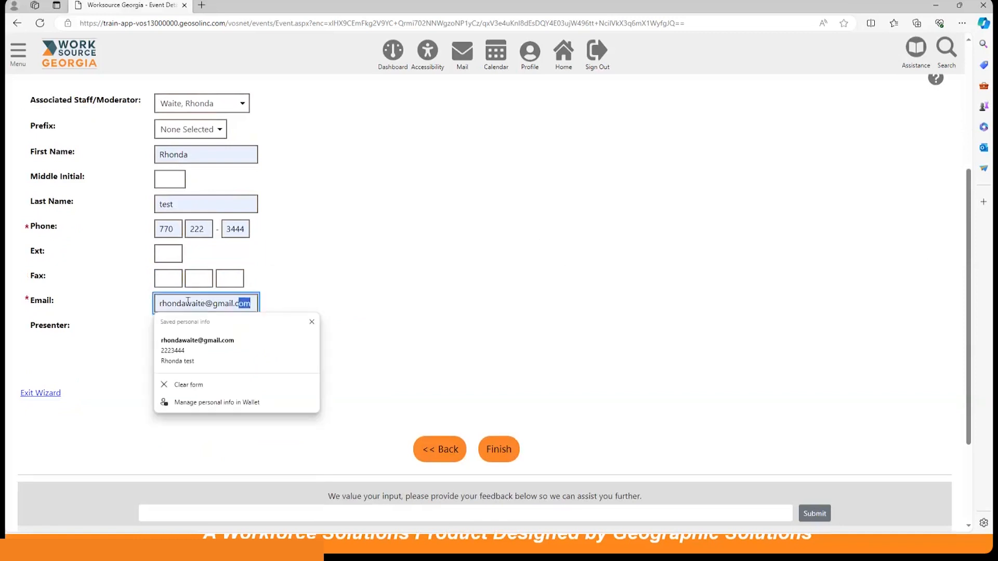
pyautogui.hotkey('ctrl', 'a')
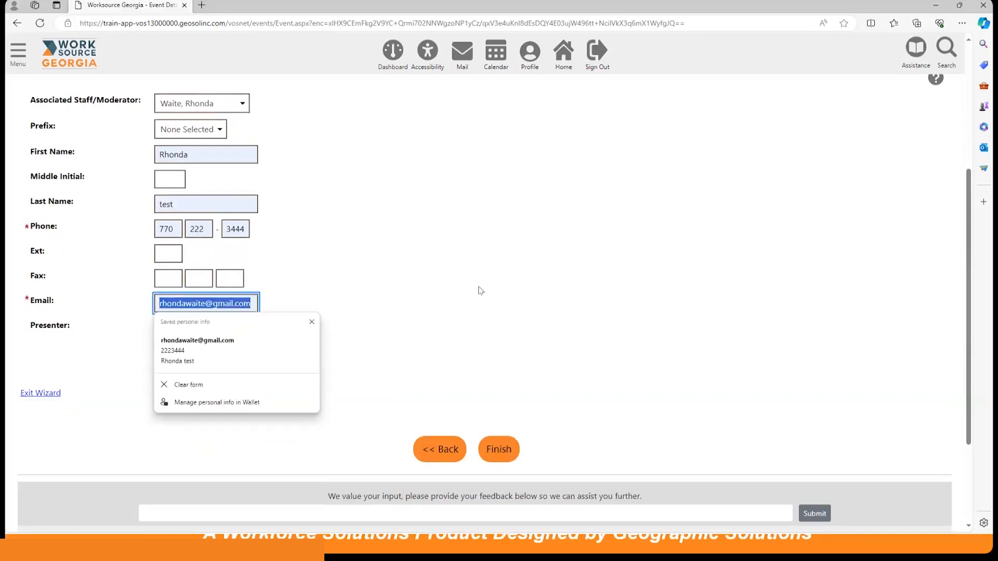
pyautogui.write('\\')
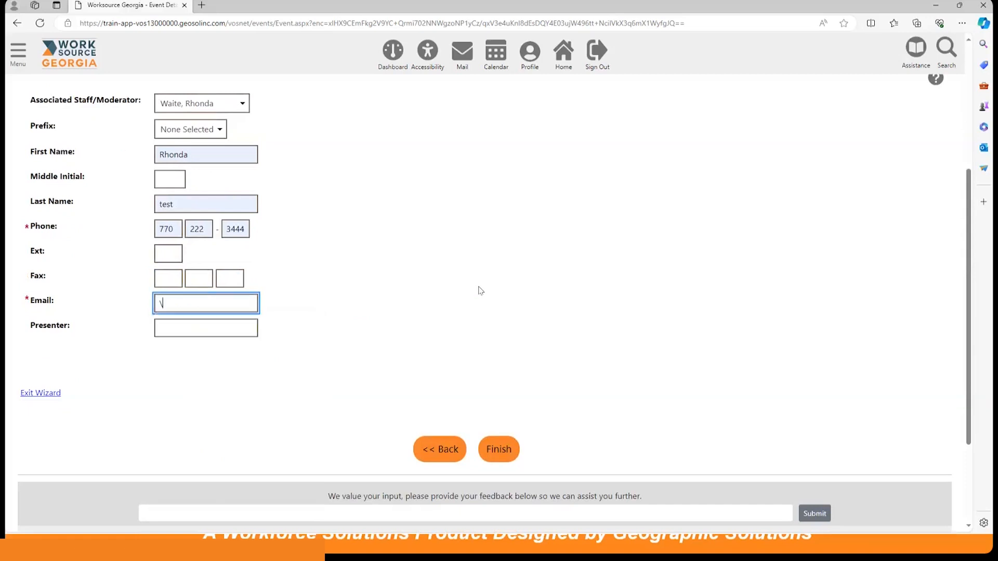
pyautogui.press('BackSpace')
pyautogui.hotkey('ctrl', 'v')
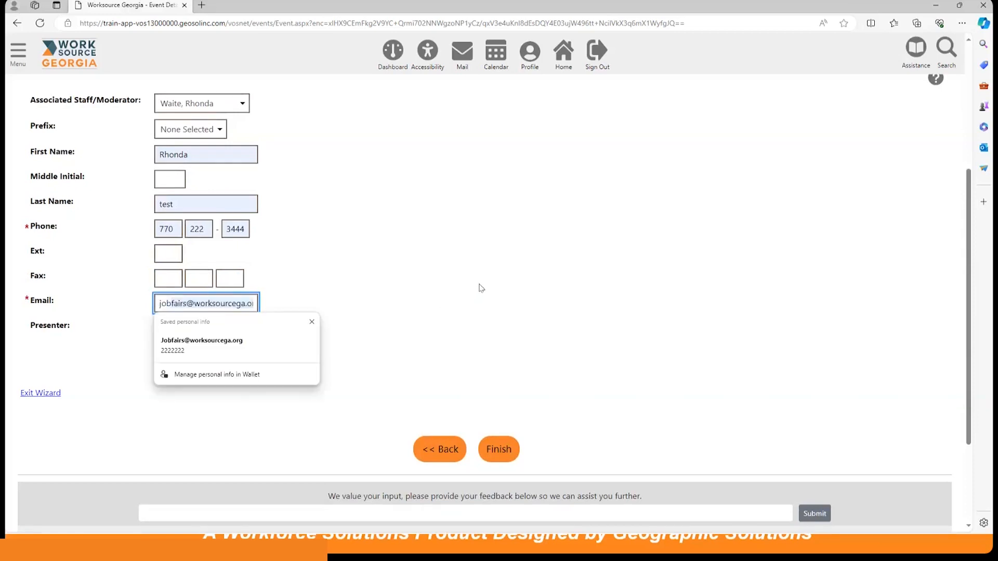
pyautogui.click(440, 266)
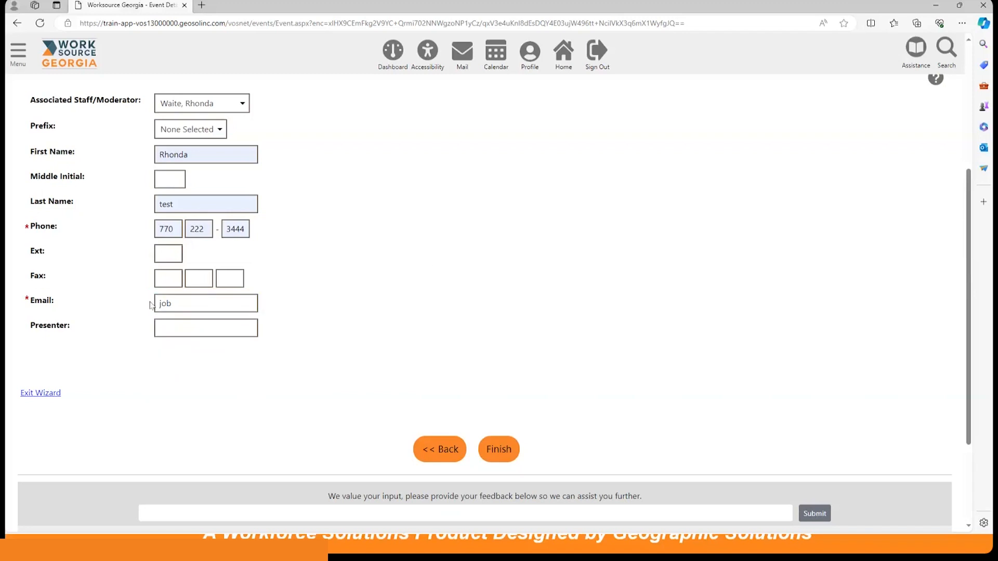
pyautogui.click(190, 305)
pyautogui.click(202, 346)
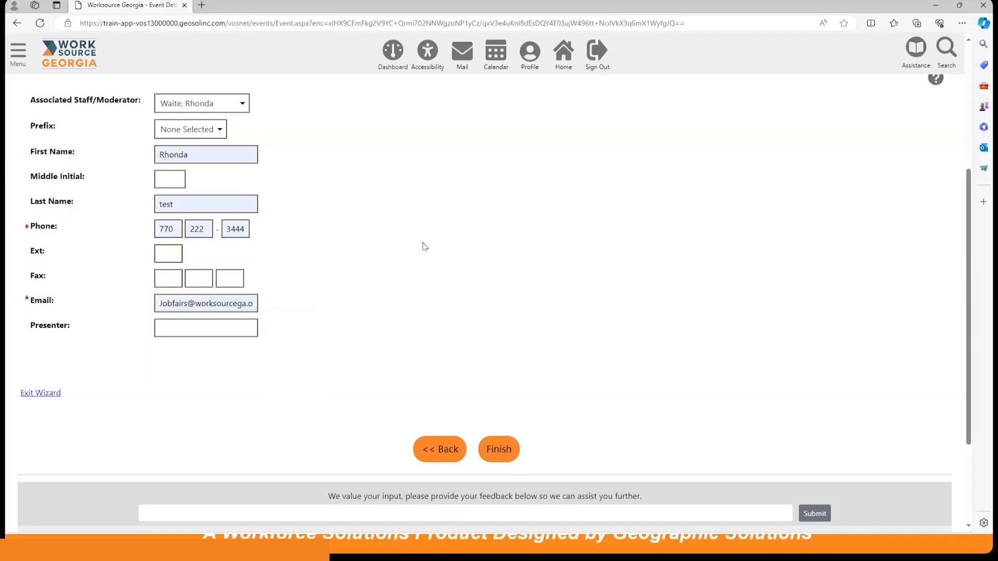
pyautogui.moveTo(223, 304); pyautogui.dragTo(261, 305)
pyautogui.click(360, 263)
# Enter the moderator's correct last name and finish the event wizard.
pyautogui.moveTo(175, 204); pyautogui.dragTo(155, 204)
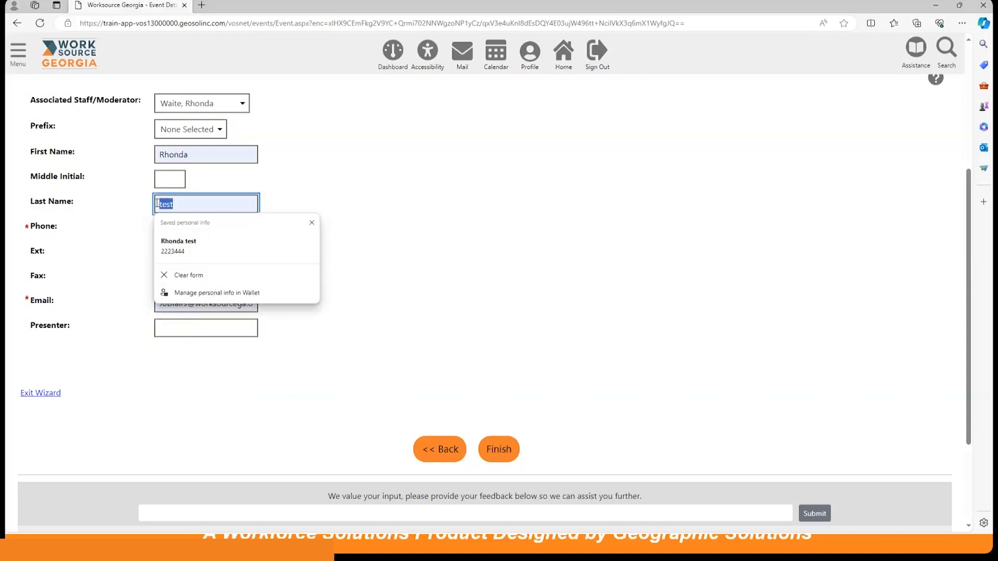
pyautogui.write('Waite')
pyautogui.click(387, 213)
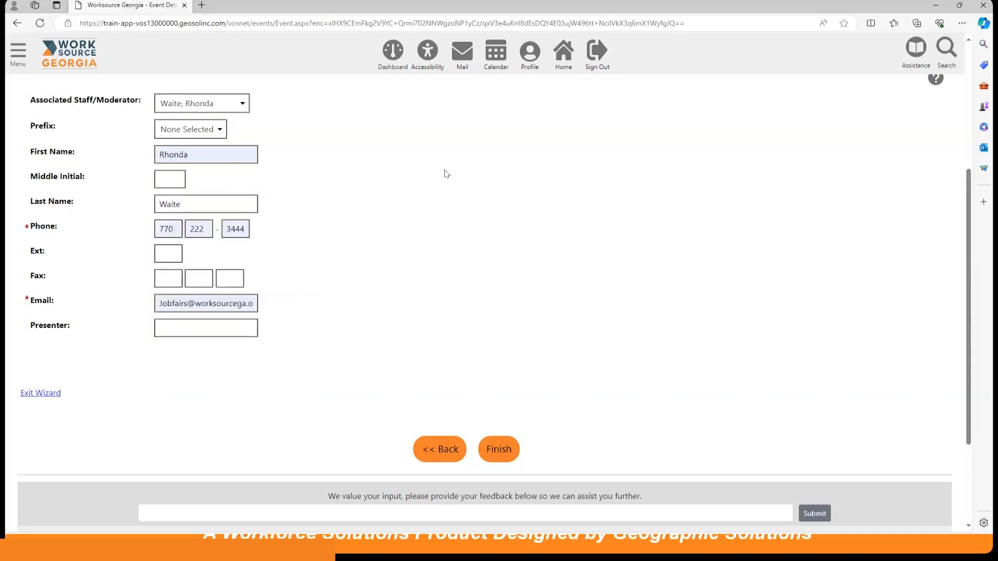
pyautogui.click(492, 450)
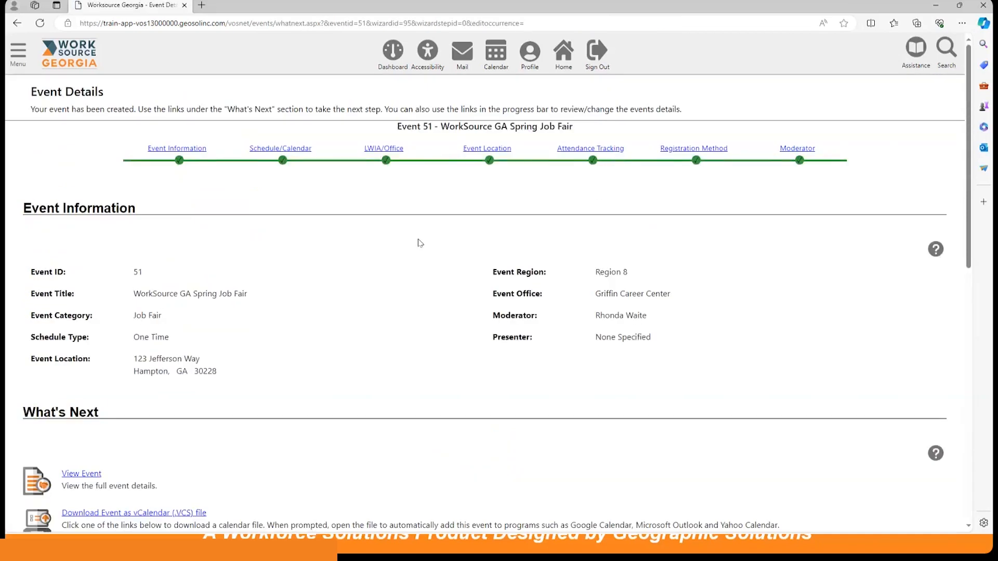
# Review the What's Next options for the created job fair and open the registration of individuals.
pyautogui.scroll(-1, 419, 241)
pyautogui.scroll(-1, 417, 241)
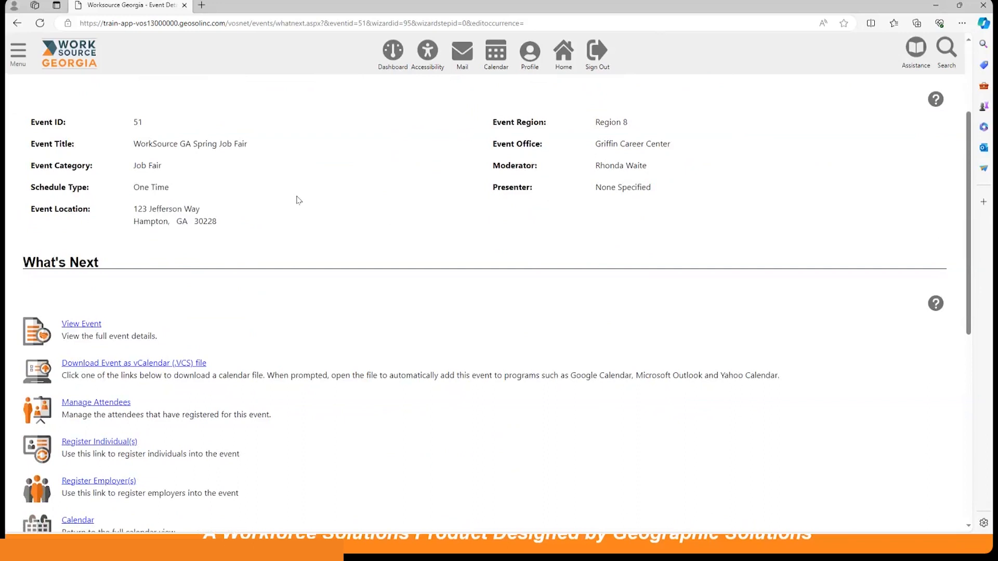
pyautogui.scroll(-1, 297, 205)
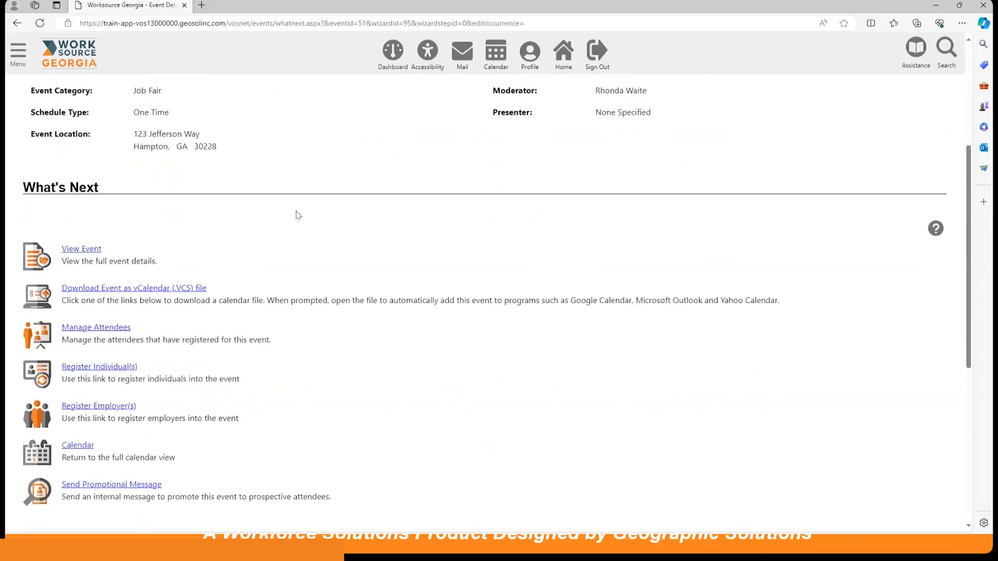
pyautogui.scroll(-1, 298, 213)
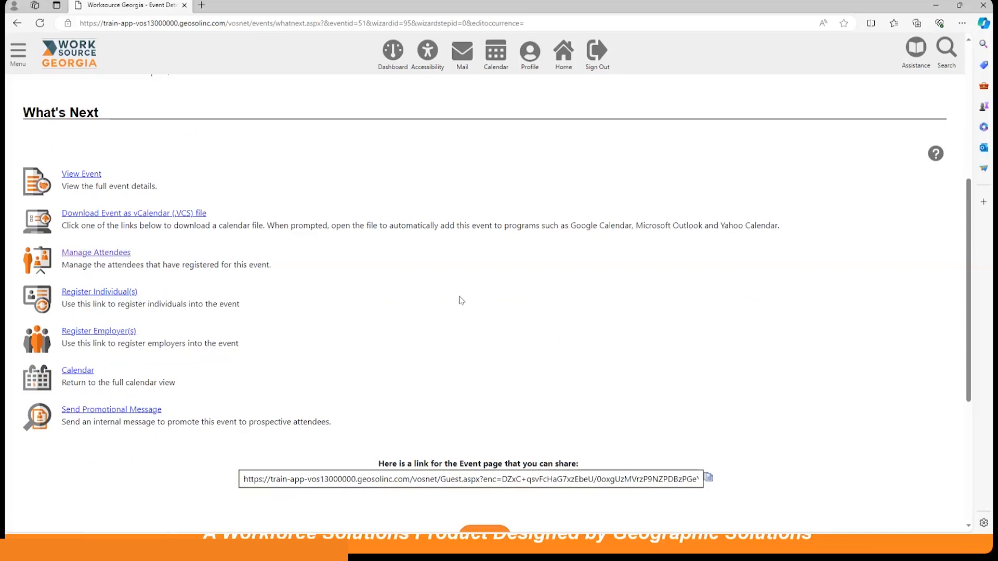
pyautogui.scroll(-1, 345, 307)
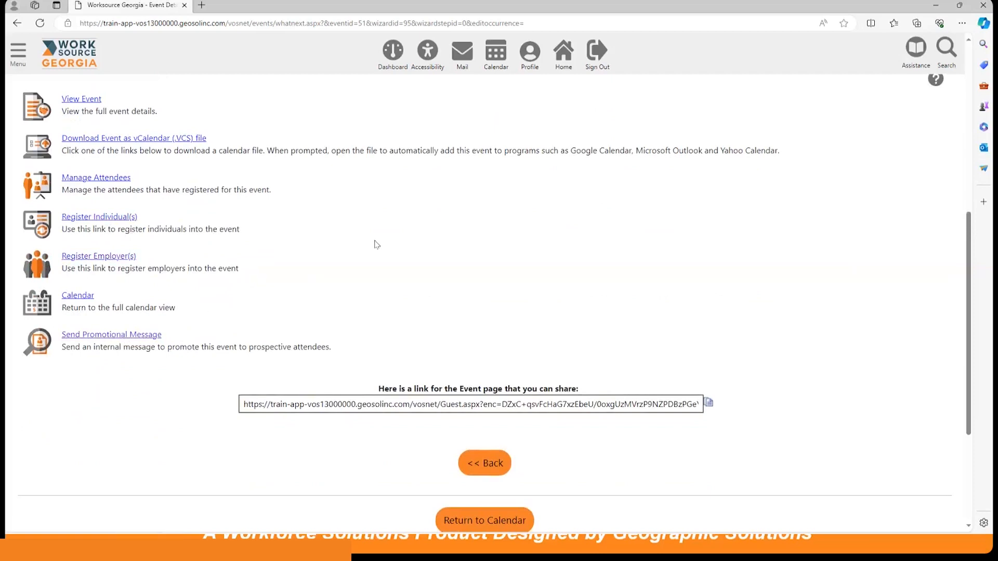
pyautogui.click(106, 218)
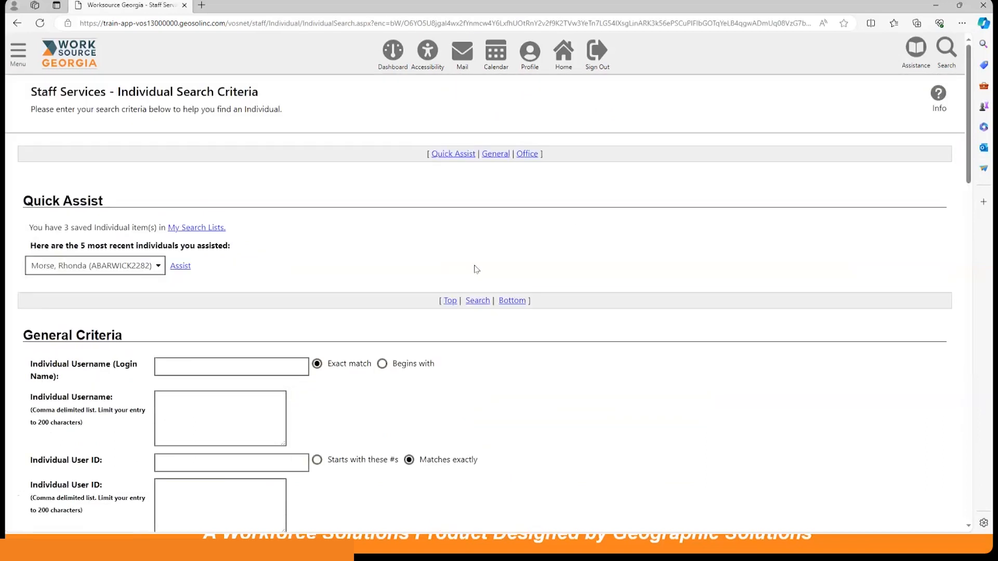
# Look through the general search criteria for finding an individual to register.
pyautogui.scroll(-3, 473, 268)
pyautogui.scroll(-2, 475, 269)
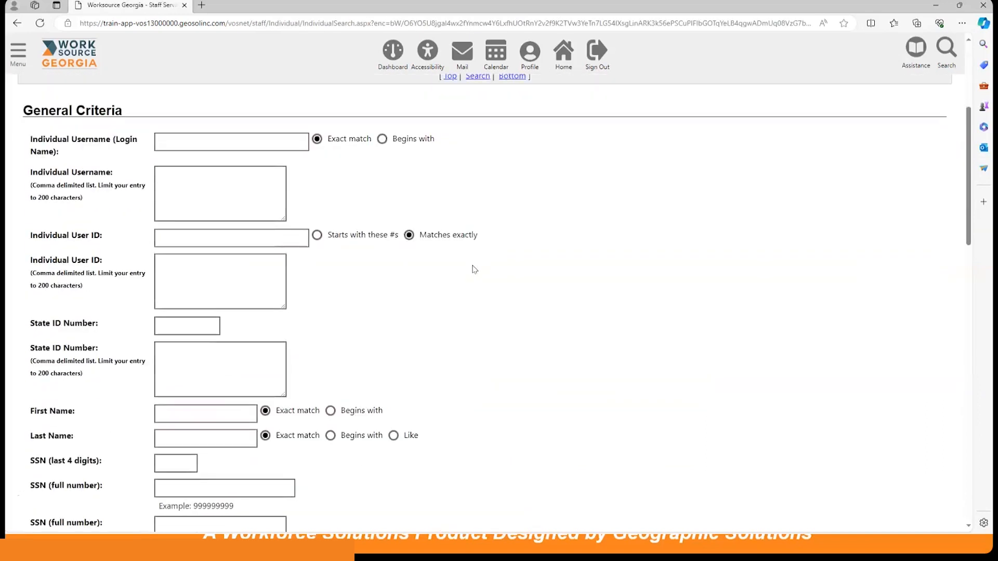
pyautogui.scroll(-2, 474, 269)
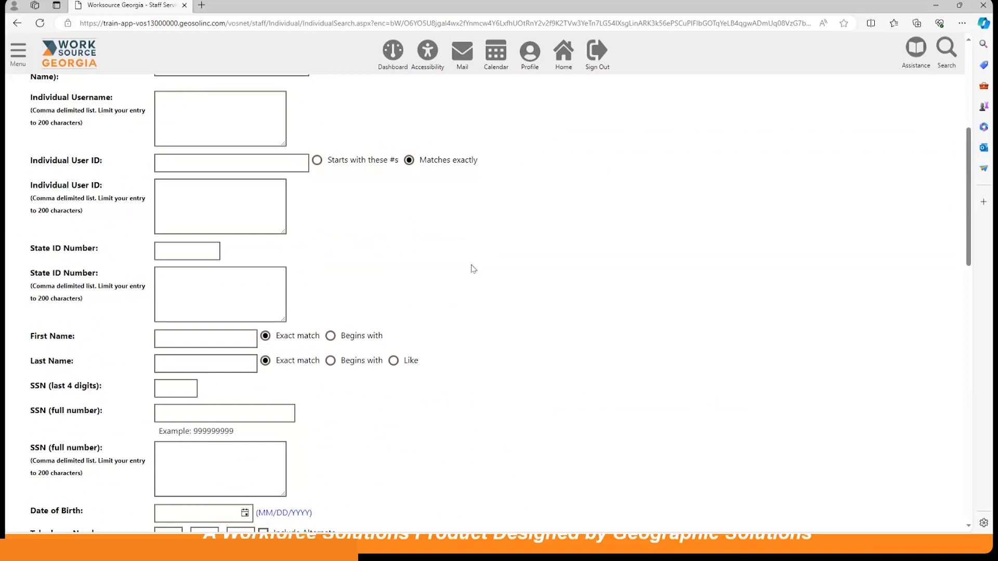
# Run the individual search without entering any criteria to list all individuals.
pyautogui.scroll(-1, 229, 275)
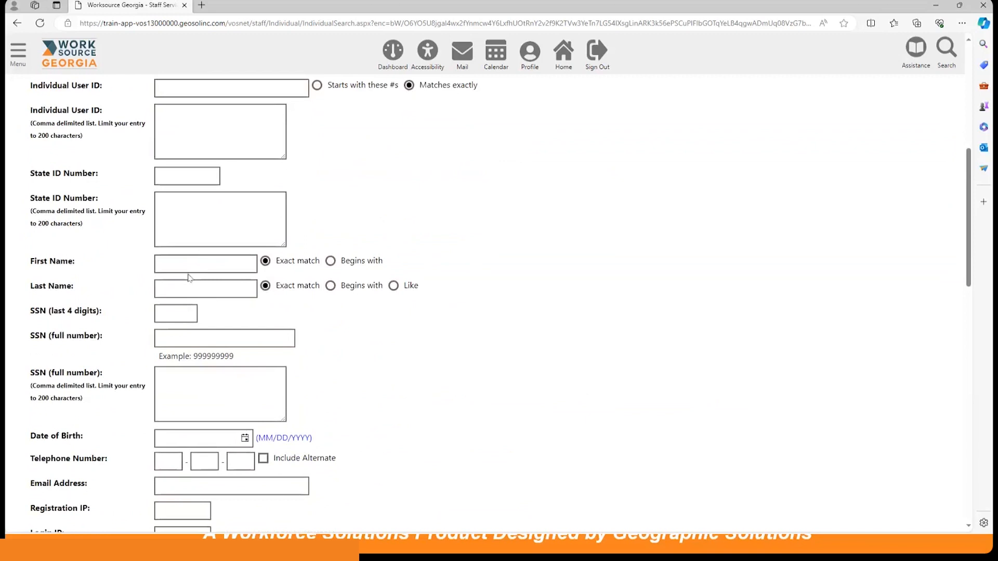
pyautogui.scroll(-10, 702, 292)
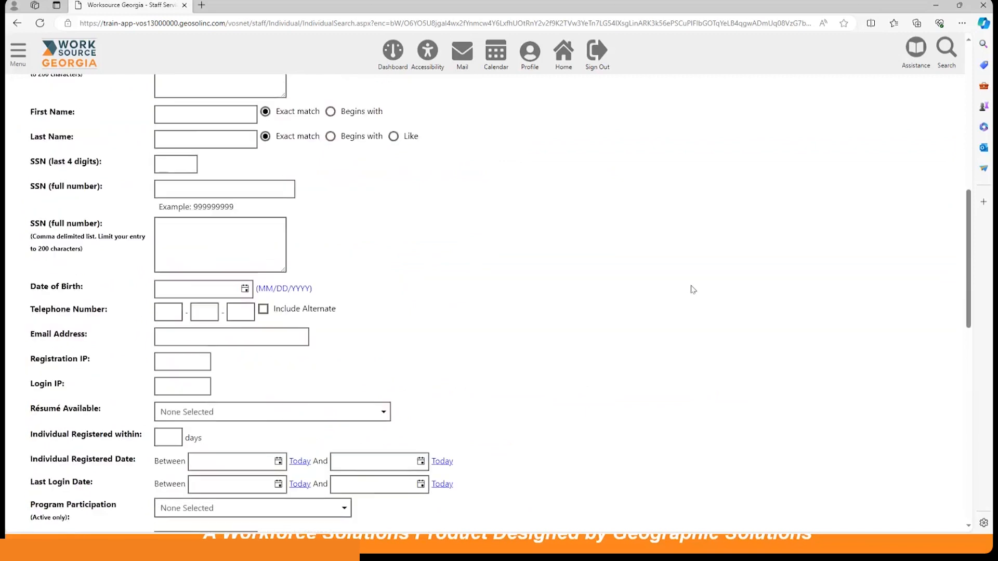
pyautogui.scroll(-3, 618, 306)
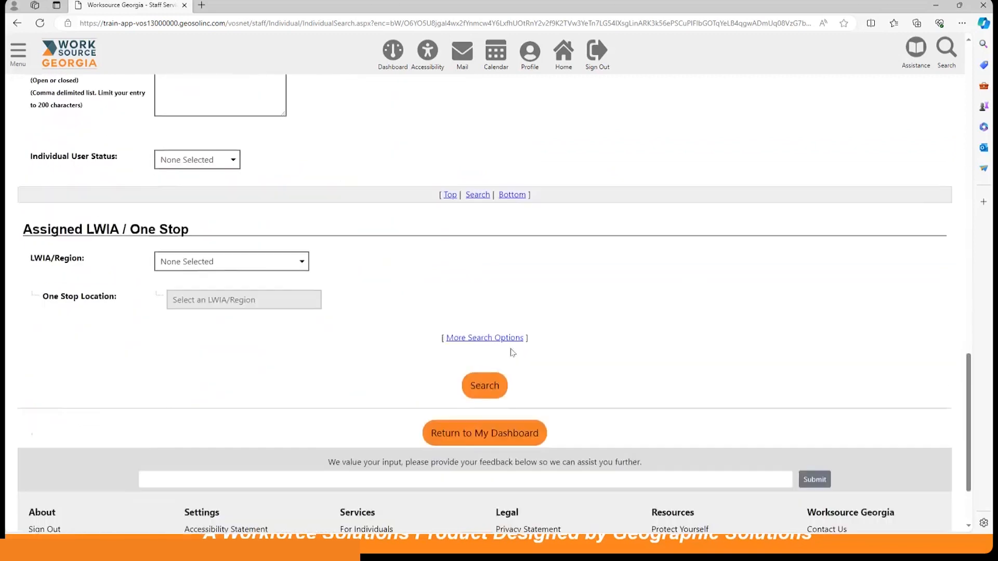
pyautogui.click(488, 380)
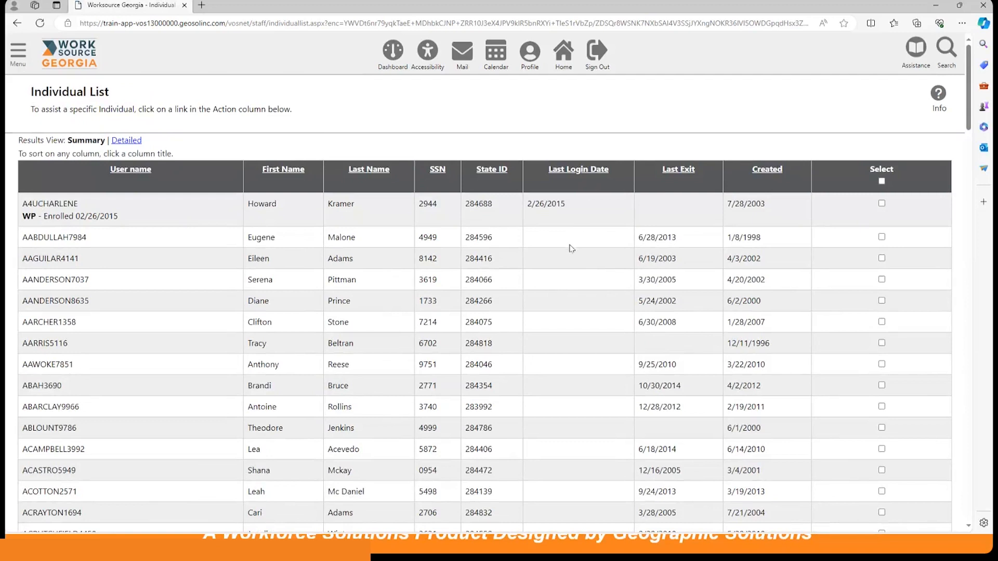
# Select the first individual in the Individual List and register them for the job fair.
pyautogui.click(881, 204)
pyautogui.scroll(-10, 622, 355)
pyautogui.scroll(-20, 600, 341)
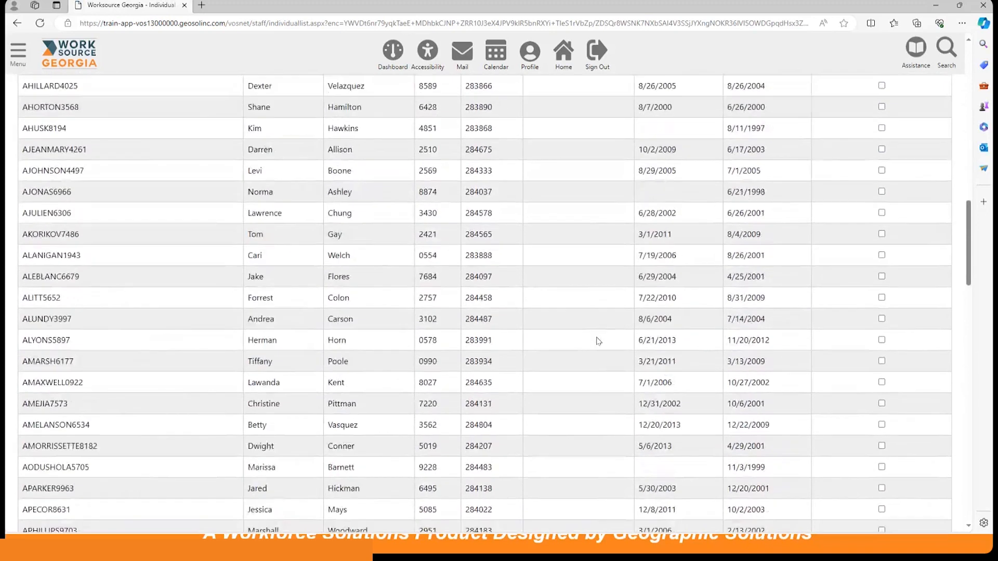
pyautogui.scroll(-1, 590, 333)
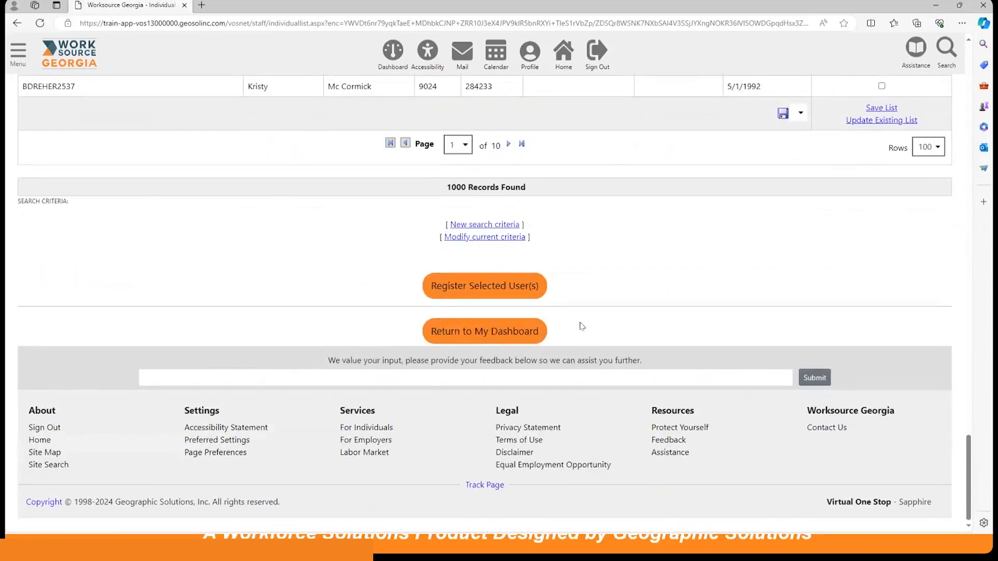
pyautogui.click(513, 286)
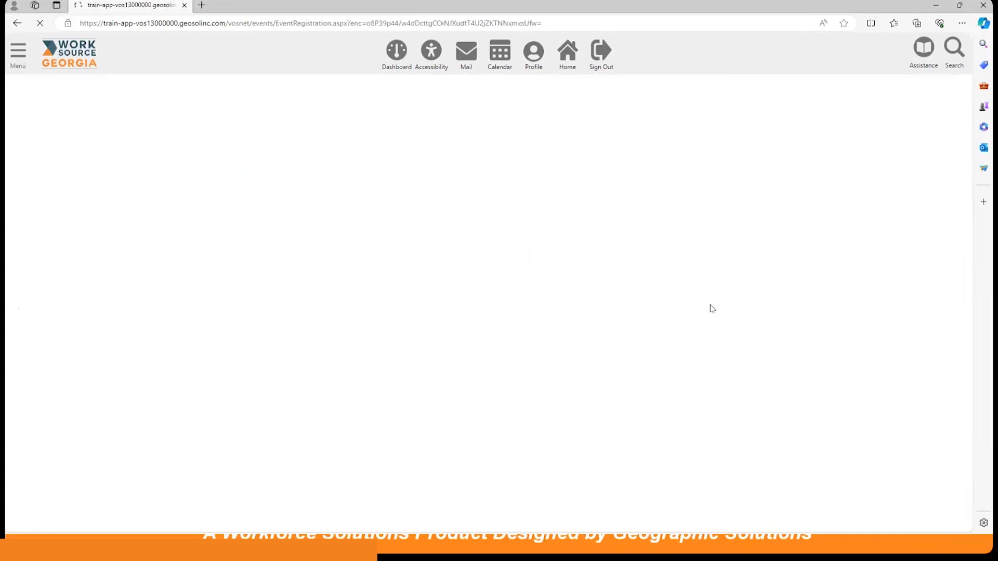
# Review the Event Attendee(s) table, including registration status, available actions and the WP App Status Key.
pyautogui.scroll(-6, 712, 308)
pyautogui.scroll(-3, 711, 309)
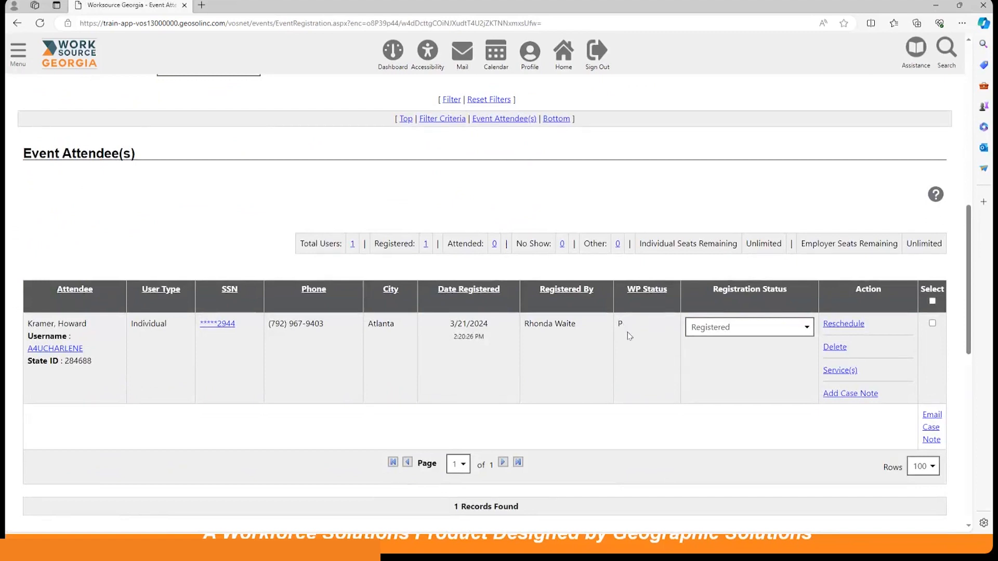
pyautogui.scroll(-1, 650, 356)
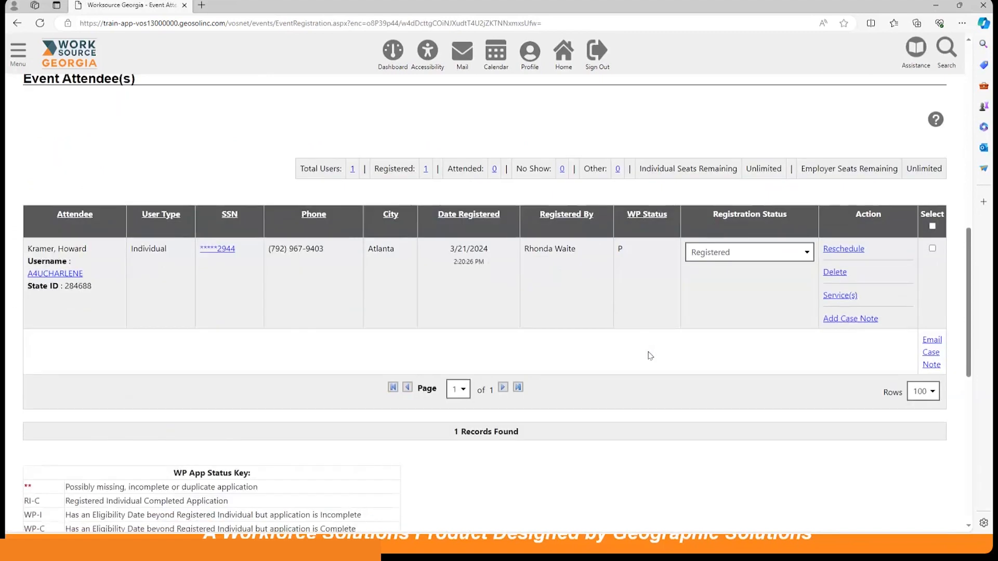
pyautogui.scroll(-1, 650, 355)
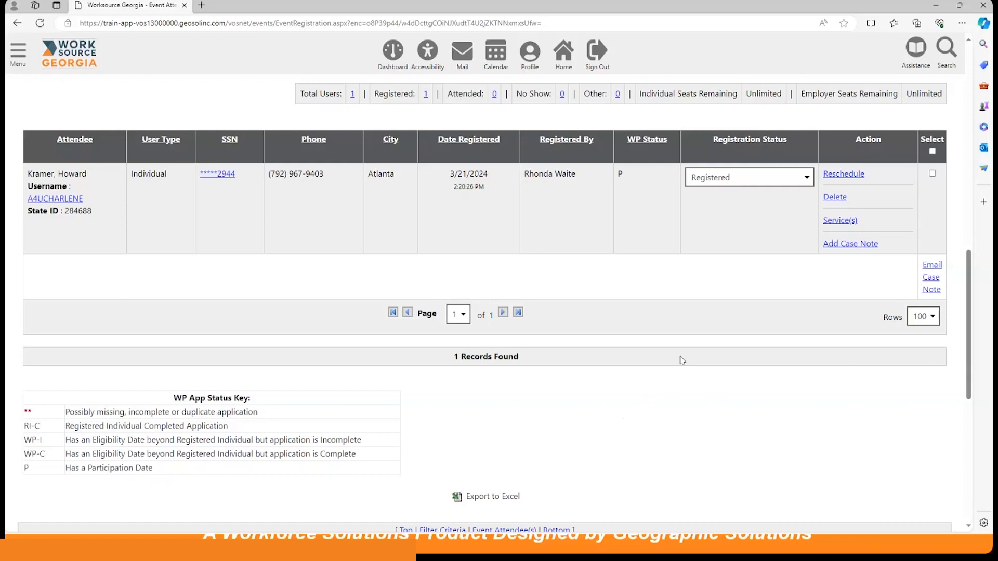
pyautogui.scroll(4, 681, 377)
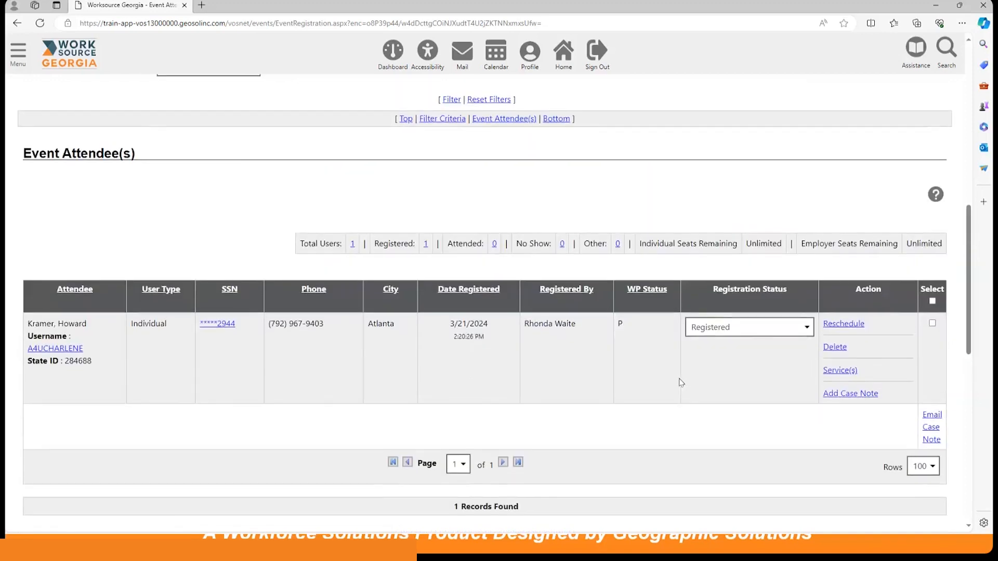
# Open employer registration for the event and run the employer search with the default criteria.
pyautogui.scroll(-3, 678, 383)
pyautogui.scroll(-5, 678, 384)
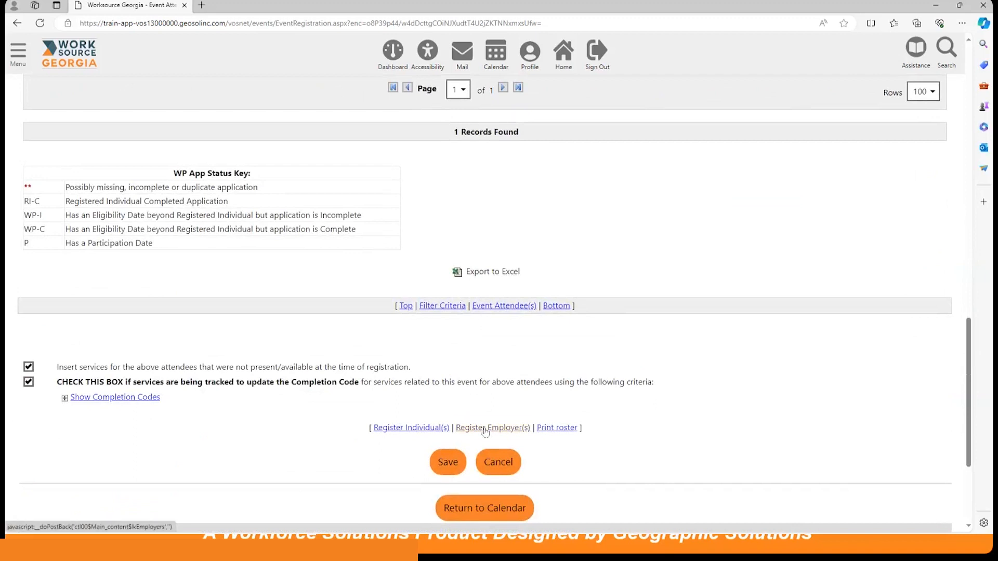
pyautogui.click(485, 429)
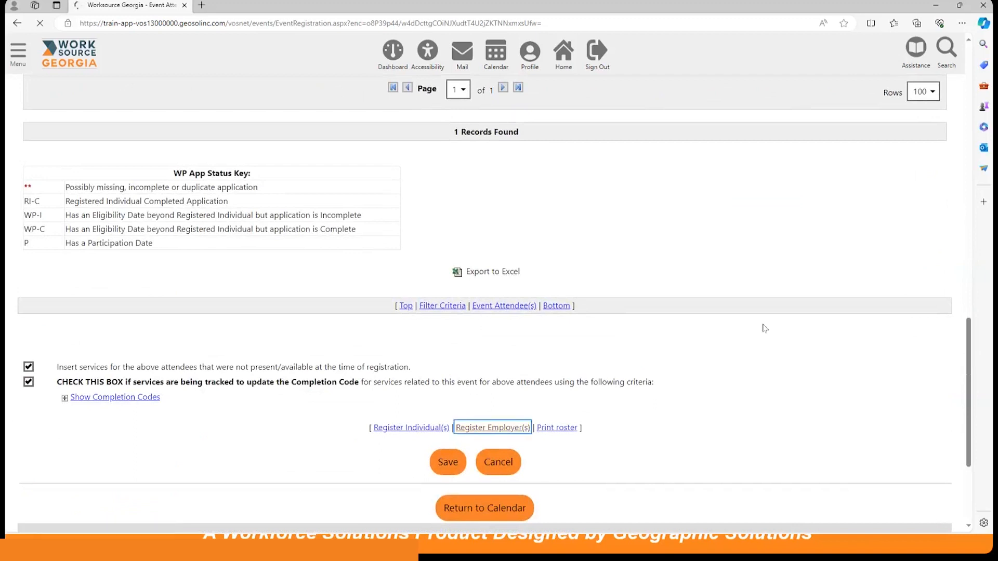
pyautogui.scroll(-4, 604, 370)
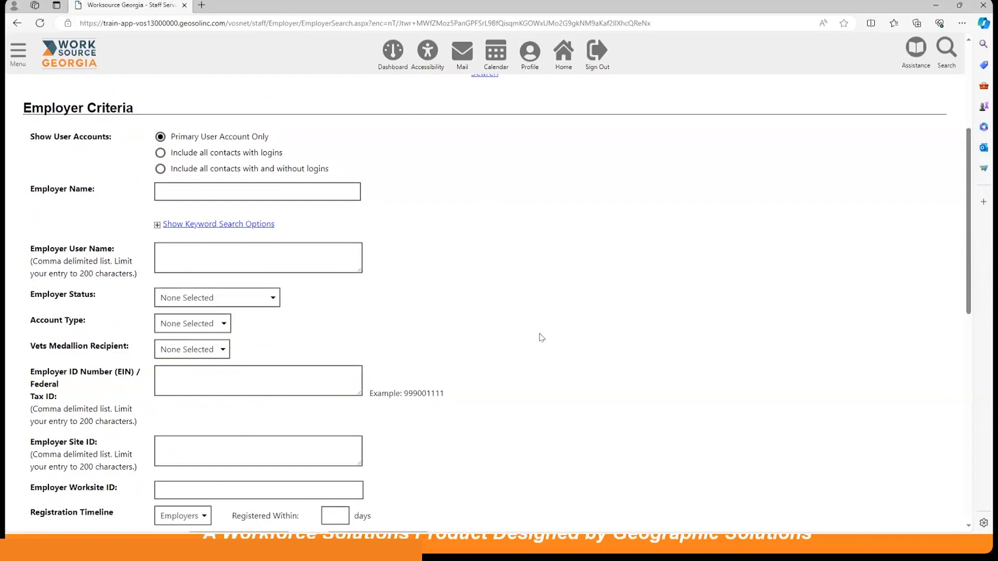
pyautogui.scroll(-3, 540, 337)
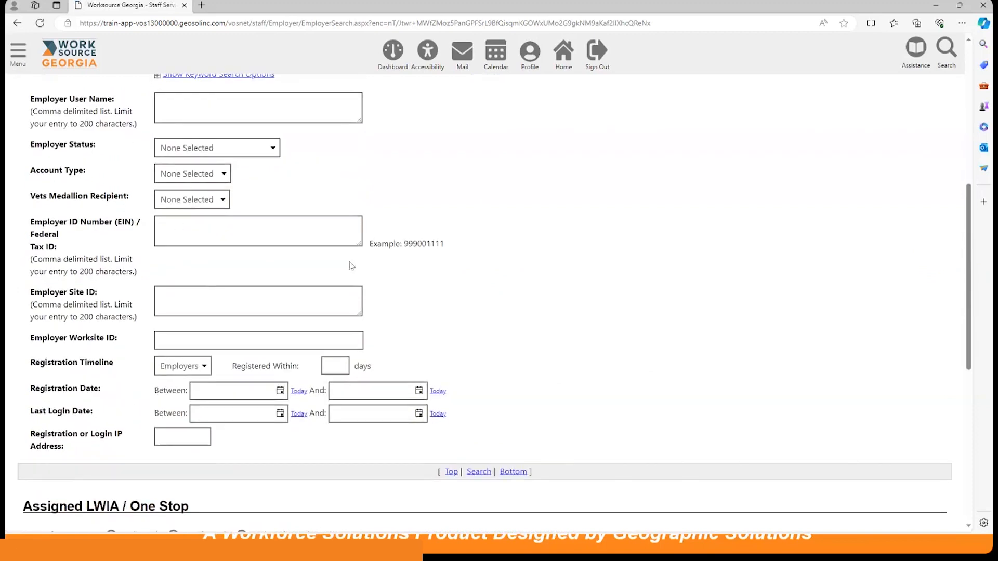
pyautogui.scroll(-4, 590, 318)
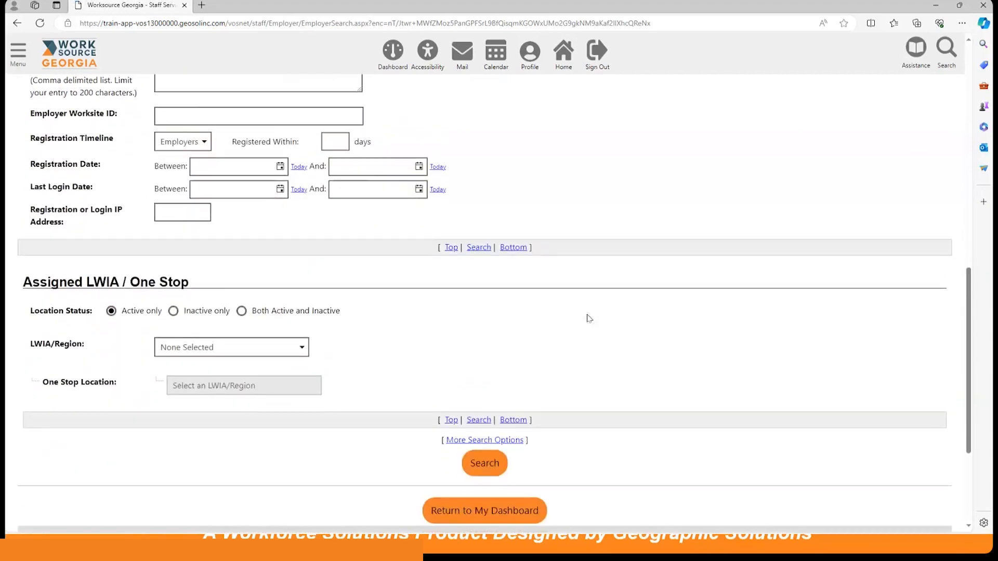
pyautogui.scroll(-2, 590, 318)
pyautogui.click(484, 388)
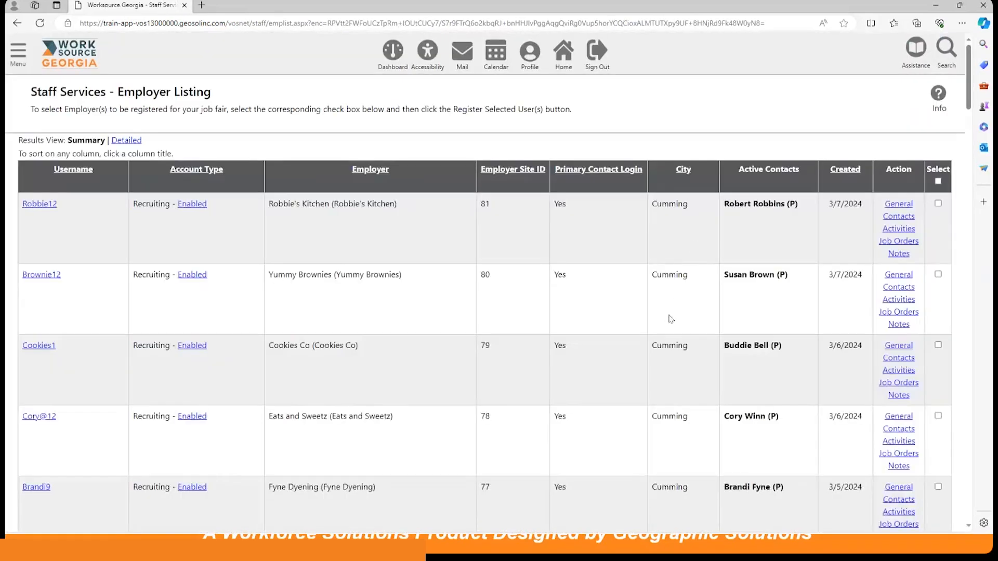
# Select all employers in the Employer Listing and register them for the job fair.
pyautogui.click(938, 181)
pyautogui.scroll(-4, 598, 356)
pyautogui.scroll(-15, 598, 357)
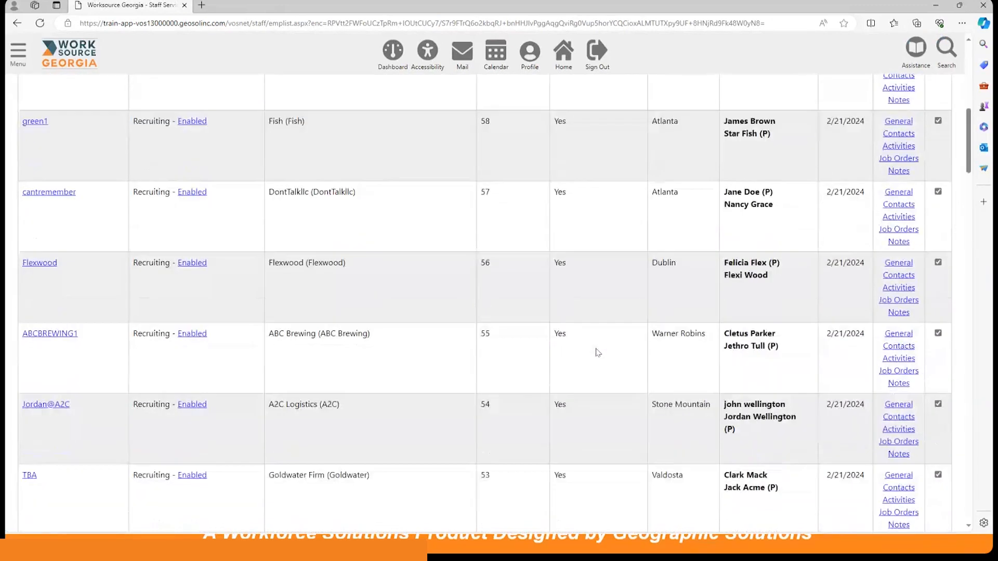
pyautogui.scroll(-15, 587, 346)
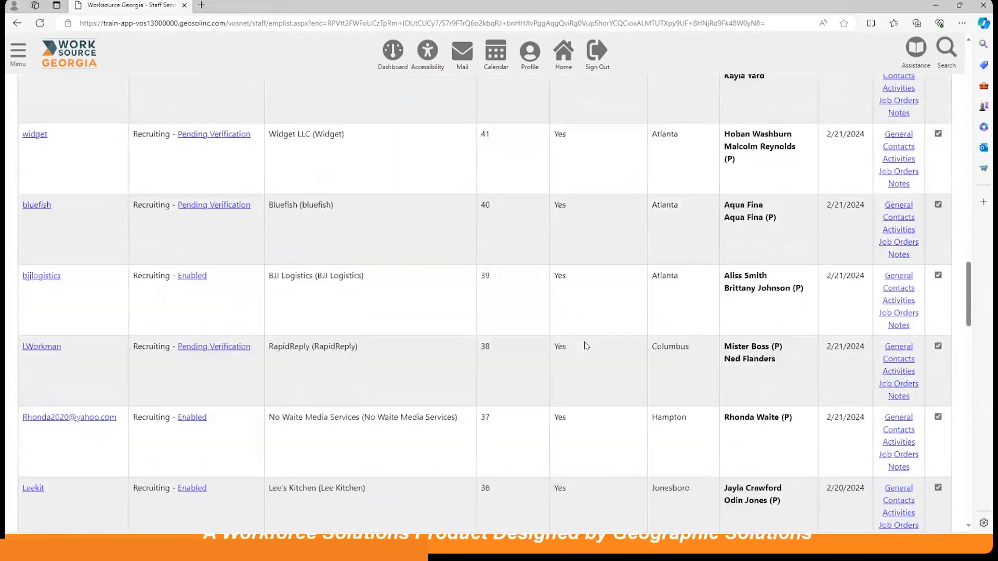
pyautogui.scroll(-1, 587, 346)
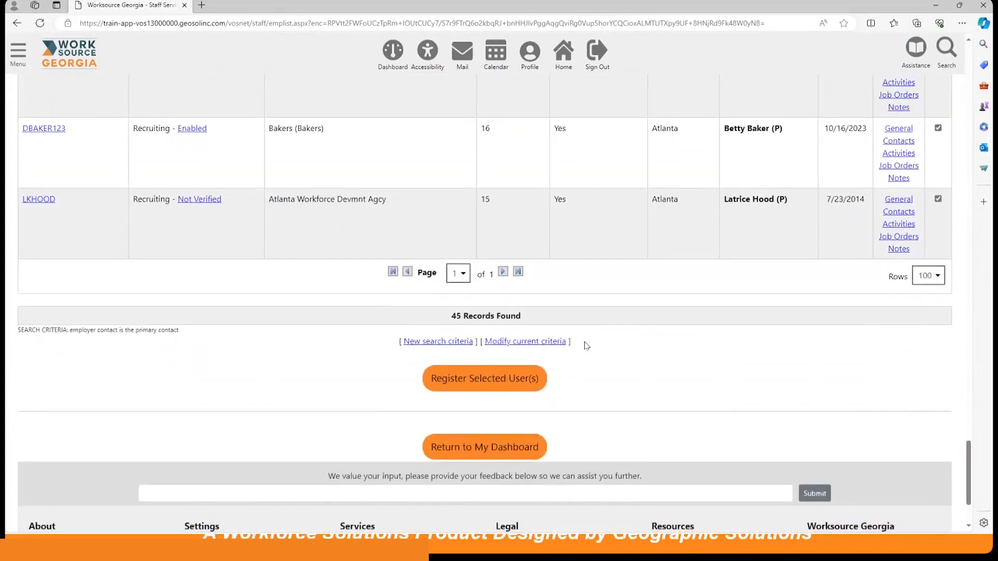
pyautogui.click(499, 380)
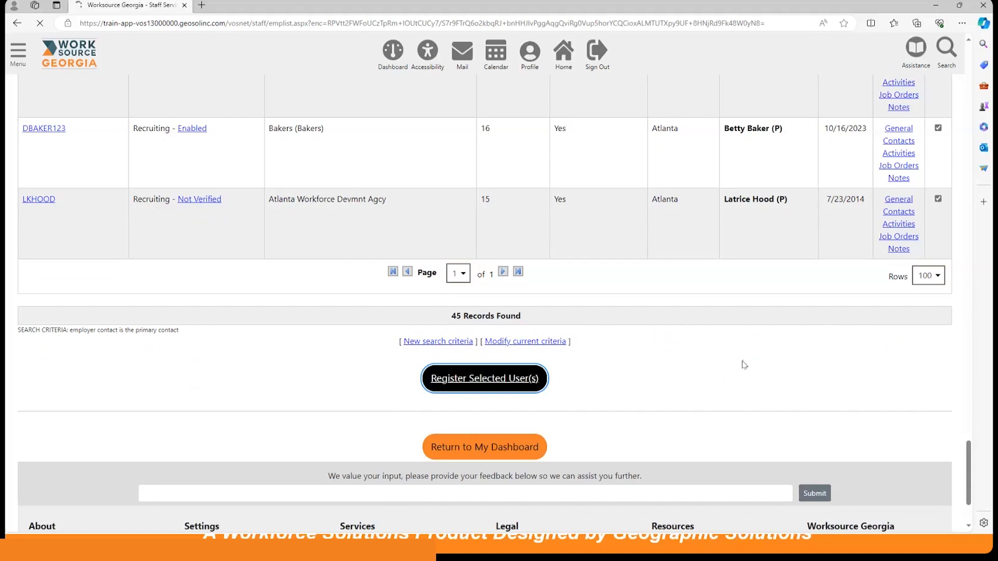
pyautogui.scroll(1, 741, 366)
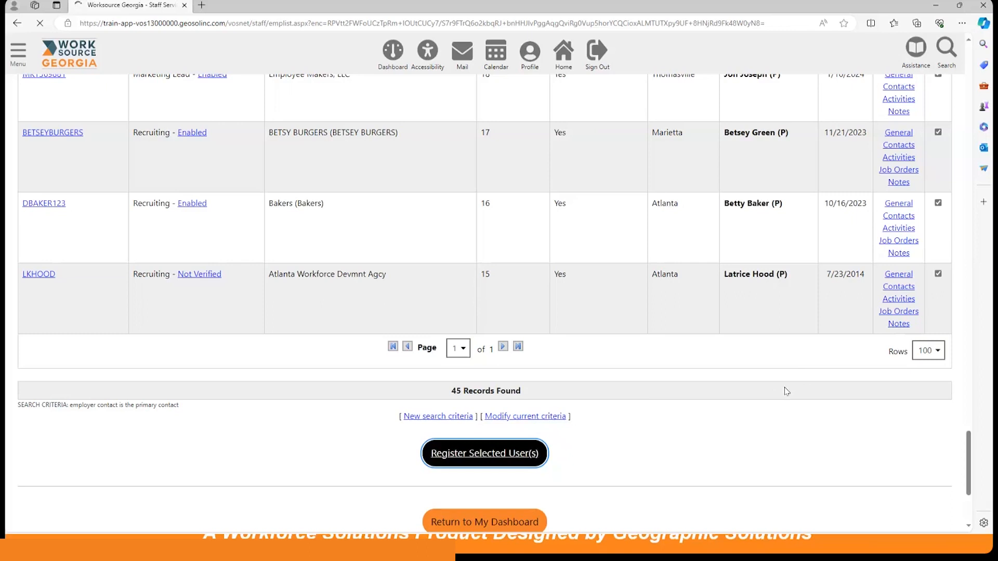
pyautogui.scroll(3, 785, 388)
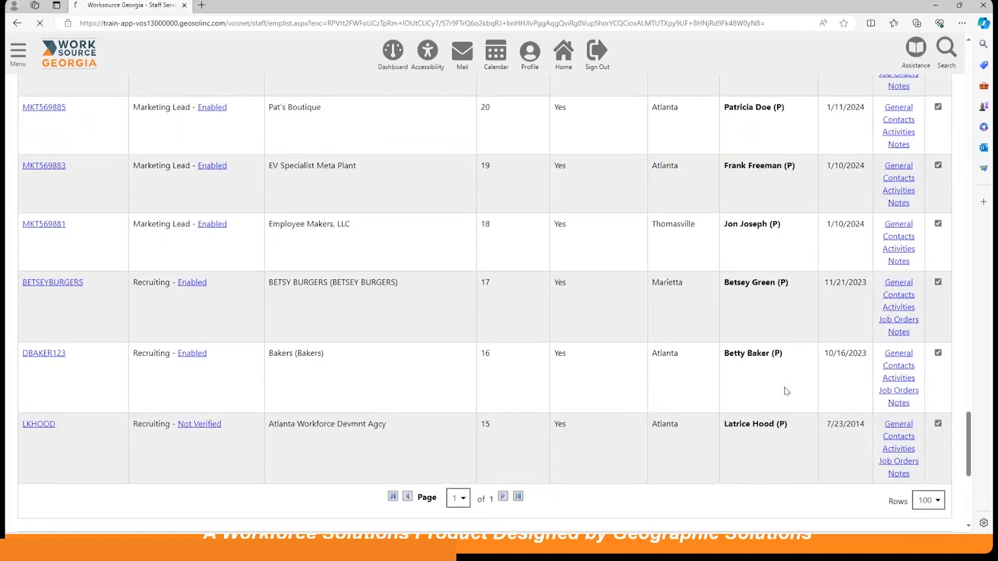
pyautogui.scroll(-4, 785, 391)
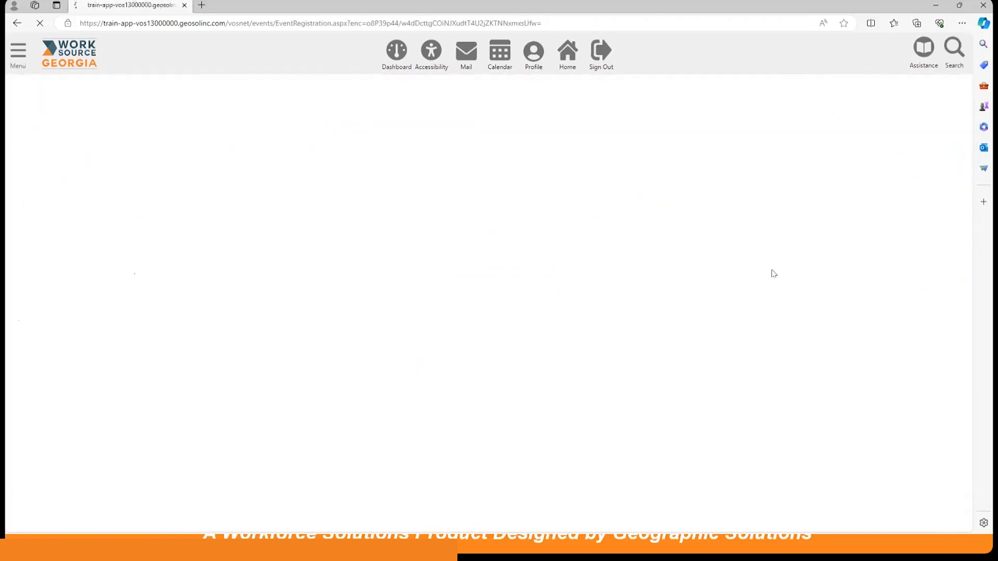
# Look through the job fair's filter criteria and the list of registered employers under Event Attendee(s).
pyautogui.scroll(-2, 742, 319)
pyautogui.scroll(-7, 742, 319)
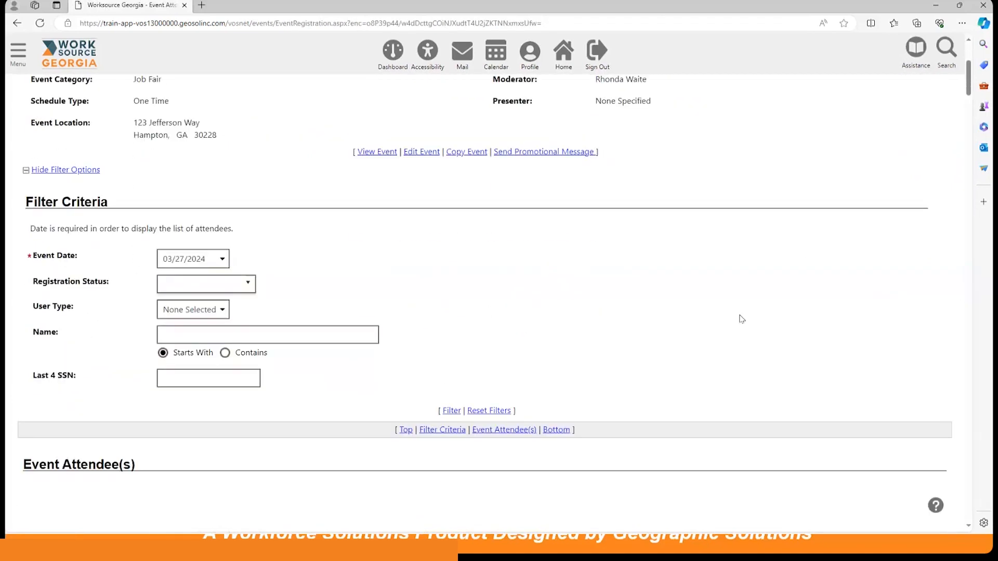
pyautogui.scroll(-3, 741, 319)
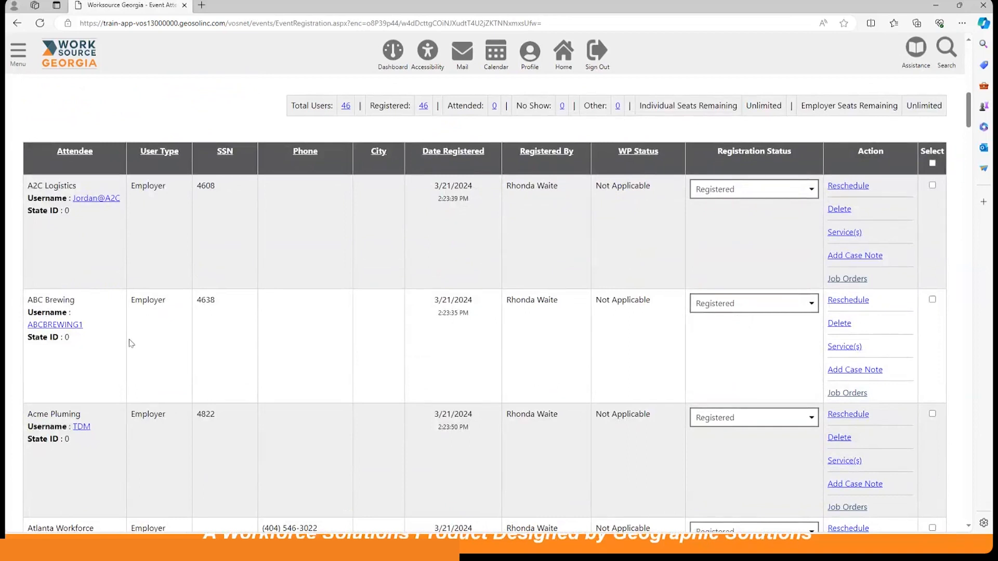
pyautogui.scroll(-2, 172, 300)
pyautogui.scroll(-15, 170, 300)
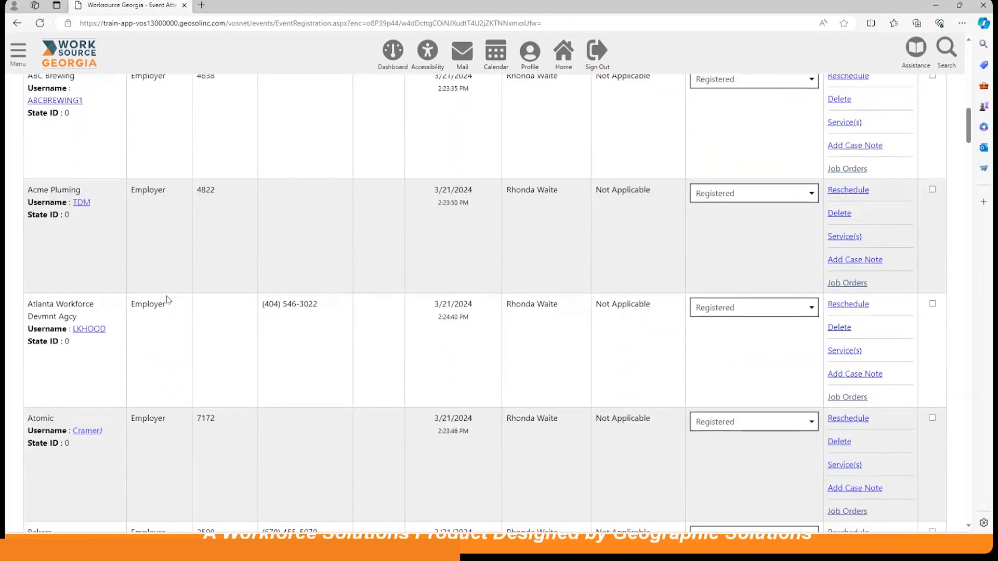
pyautogui.scroll(-20, 167, 300)
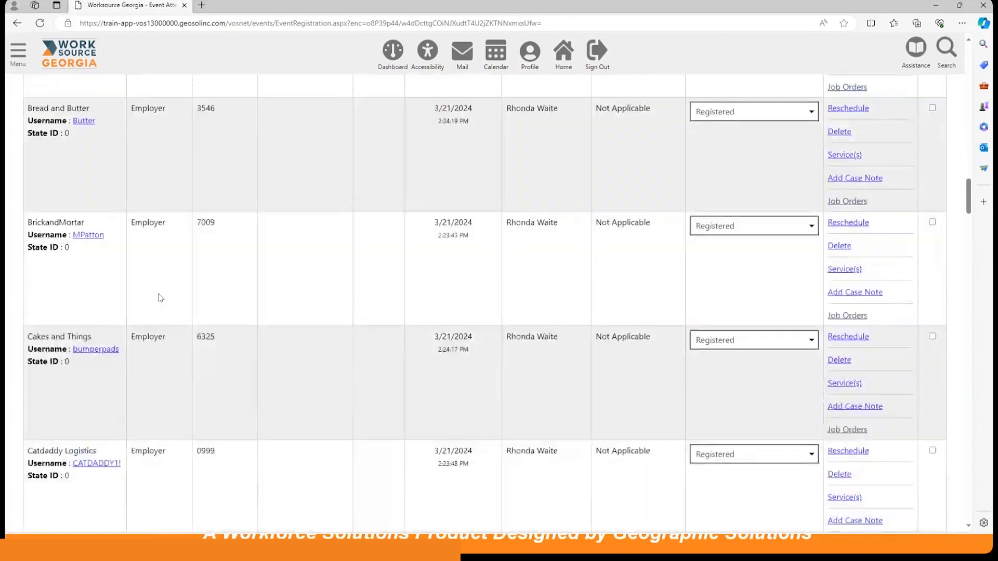
pyautogui.scroll(-8, 161, 299)
# Sort the Event Attendee(s) table by User Type.
pyautogui.scroll(20, 162, 298)
pyautogui.scroll(20, 161, 296)
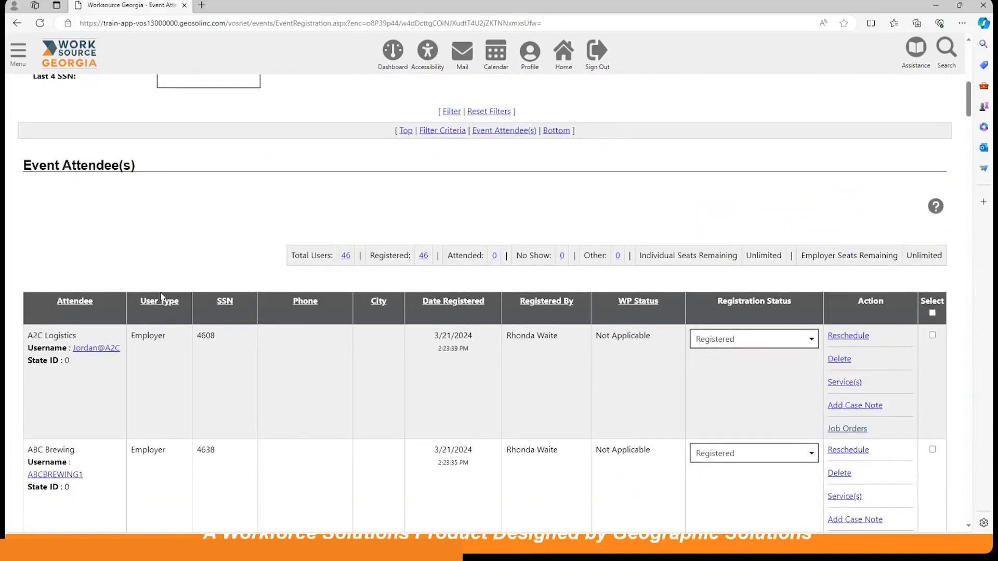
pyautogui.click(160, 302)
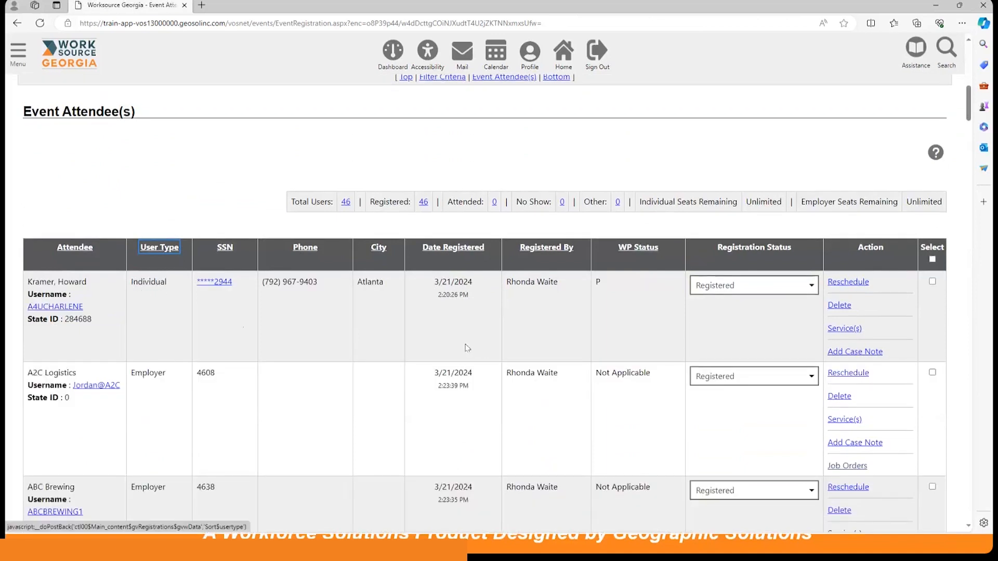
# Examine the event's roster printing options, toggle the Employers display off and back on, and close them without printing.
pyautogui.scroll(-15, 463, 343)
pyautogui.scroll(-20, 459, 339)
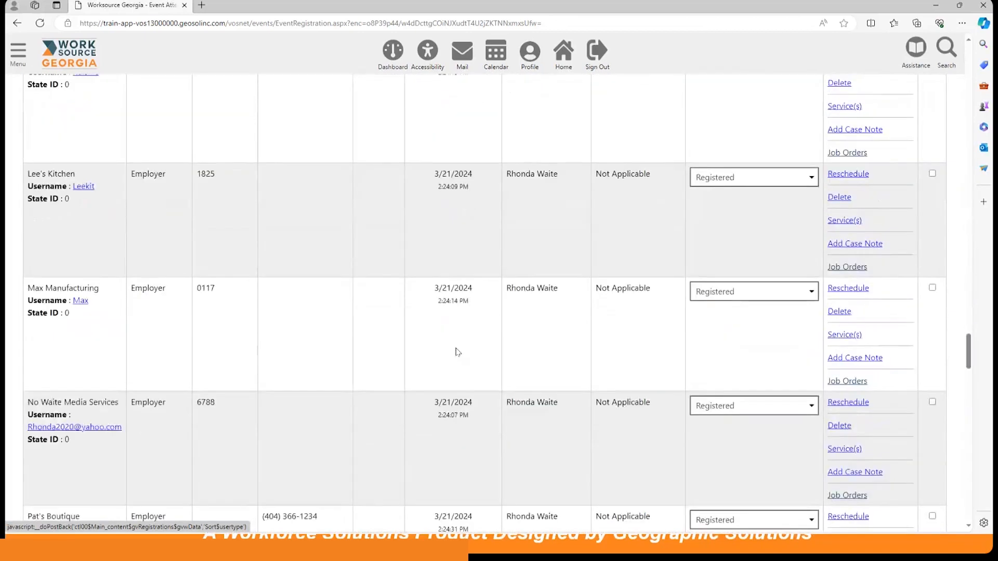
pyautogui.scroll(-20, 458, 352)
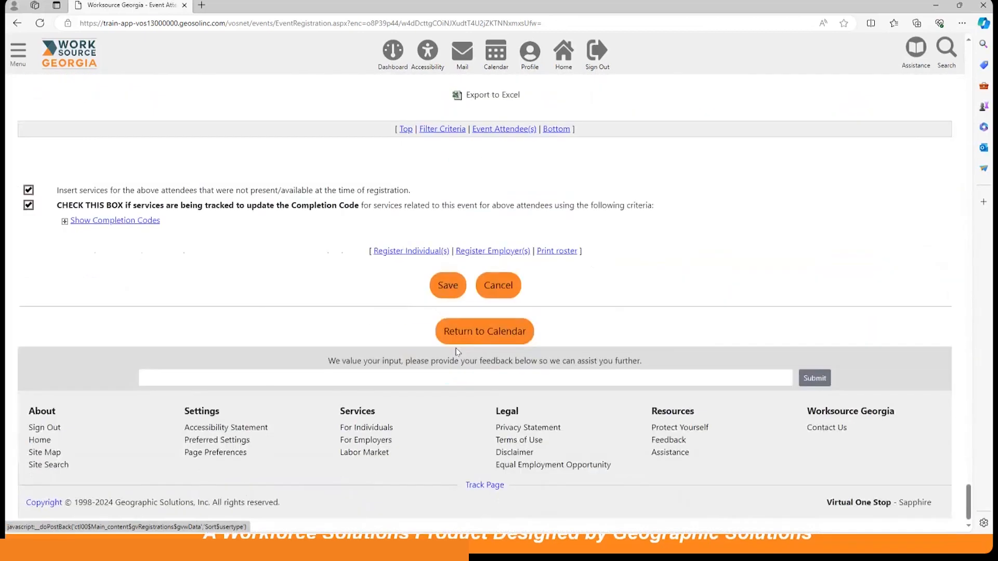
pyautogui.scroll(5, 457, 352)
pyautogui.scroll(-3, 456, 352)
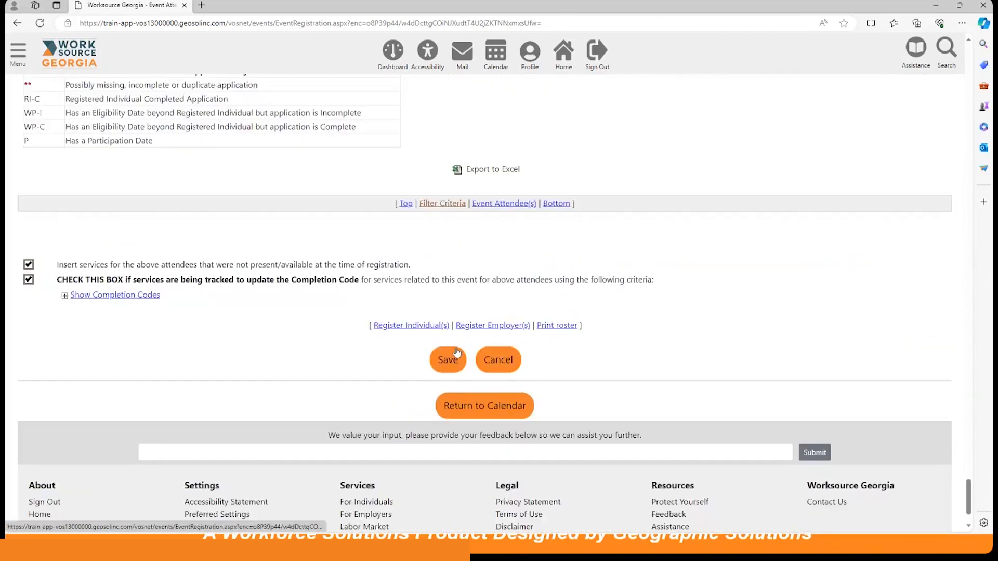
pyautogui.click(566, 331)
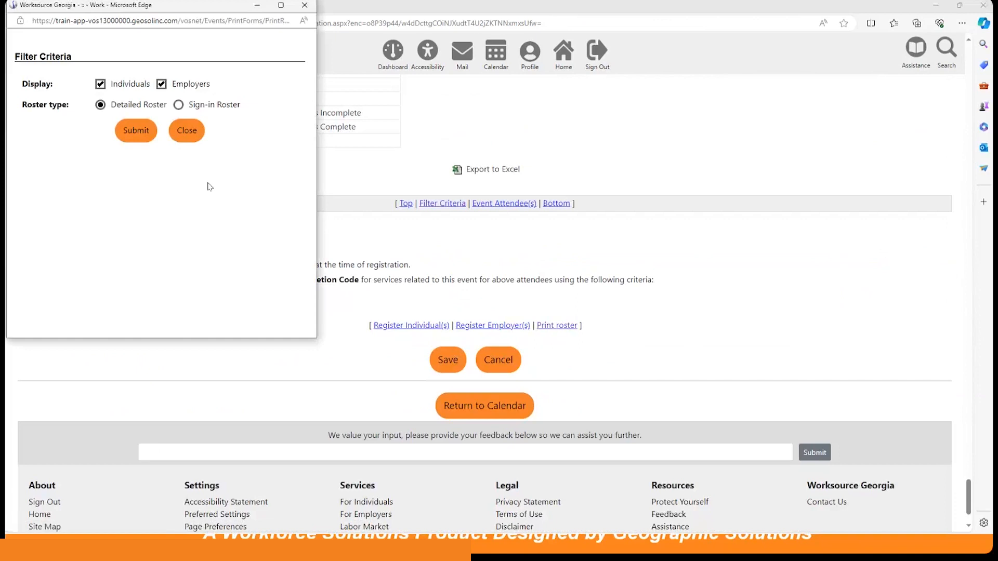
pyautogui.click(161, 85)
pyautogui.click(162, 85)
pyautogui.click(194, 139)
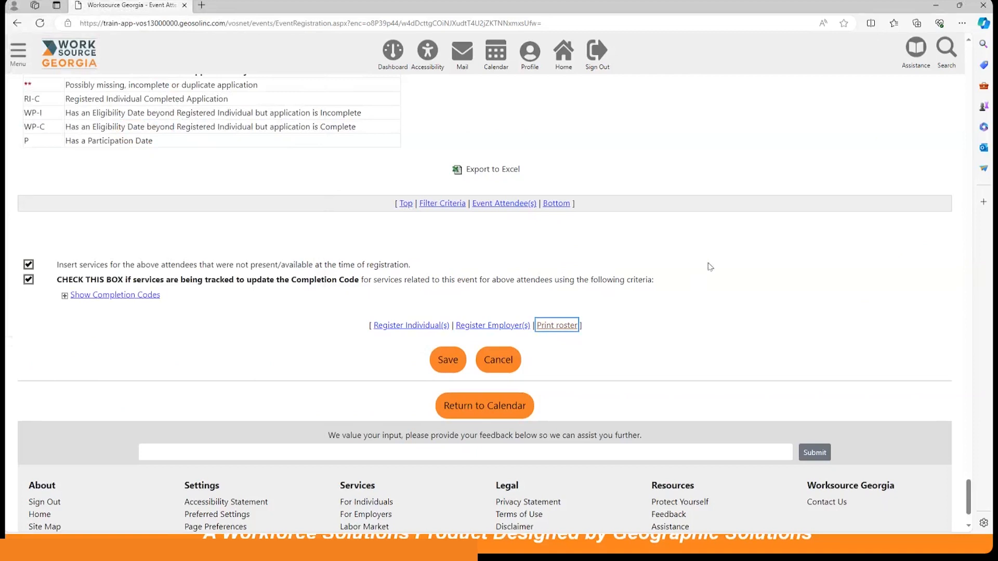
# Start a promotional message for the WorkSource GA Spring Job Fair from its event information.
pyautogui.scroll(15, 707, 260)
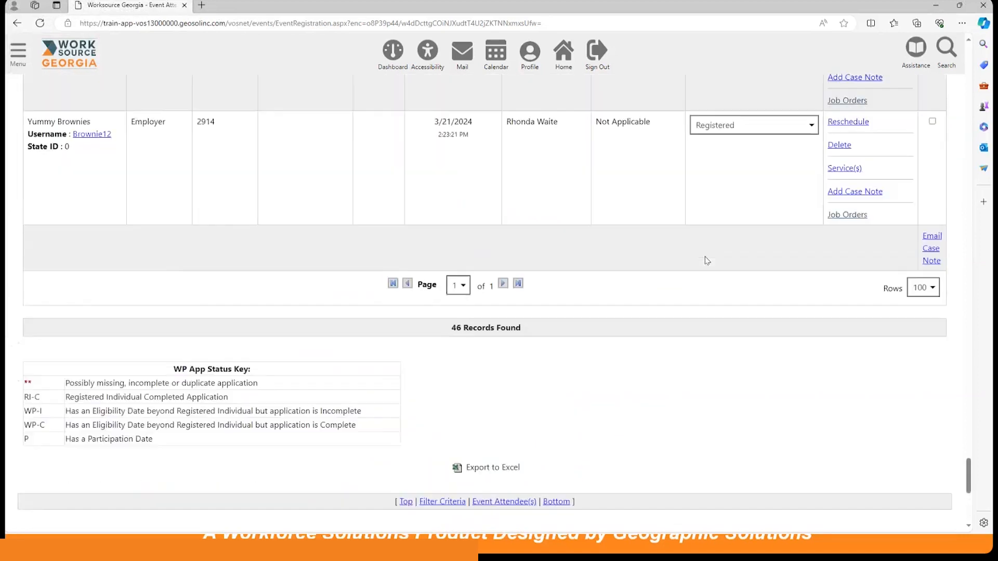
pyautogui.scroll(20, 707, 260)
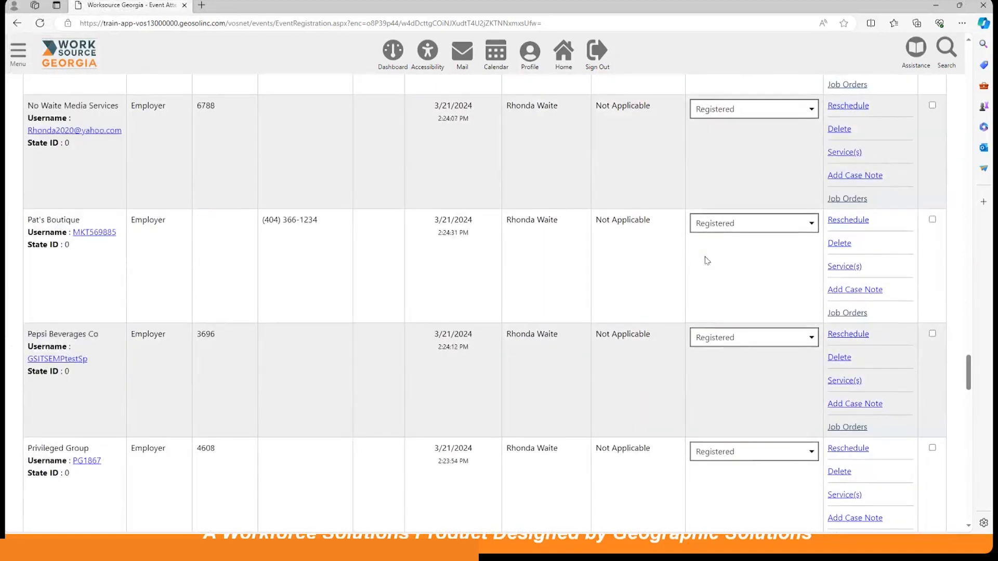
pyautogui.scroll(20, 707, 261)
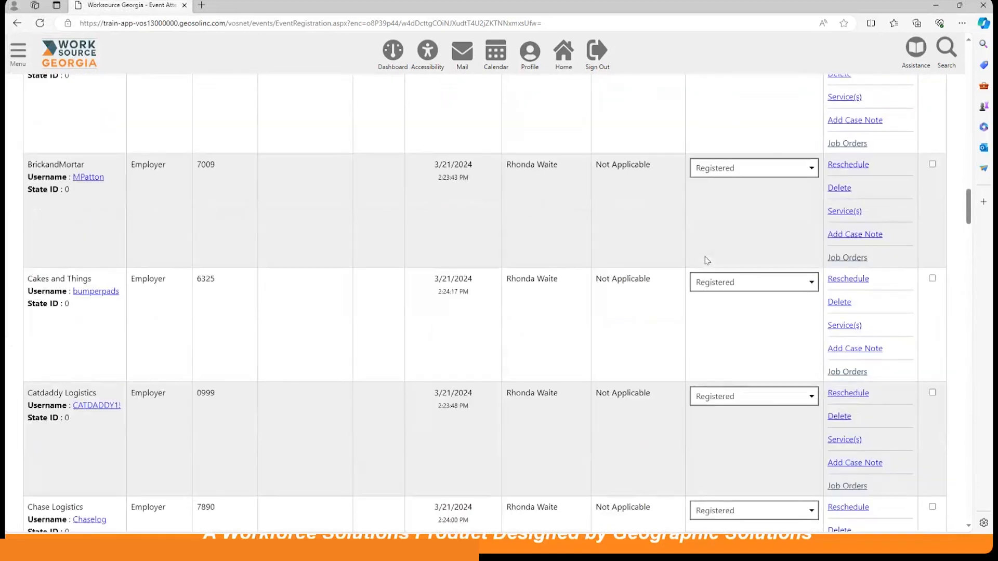
pyautogui.scroll(15, 707, 260)
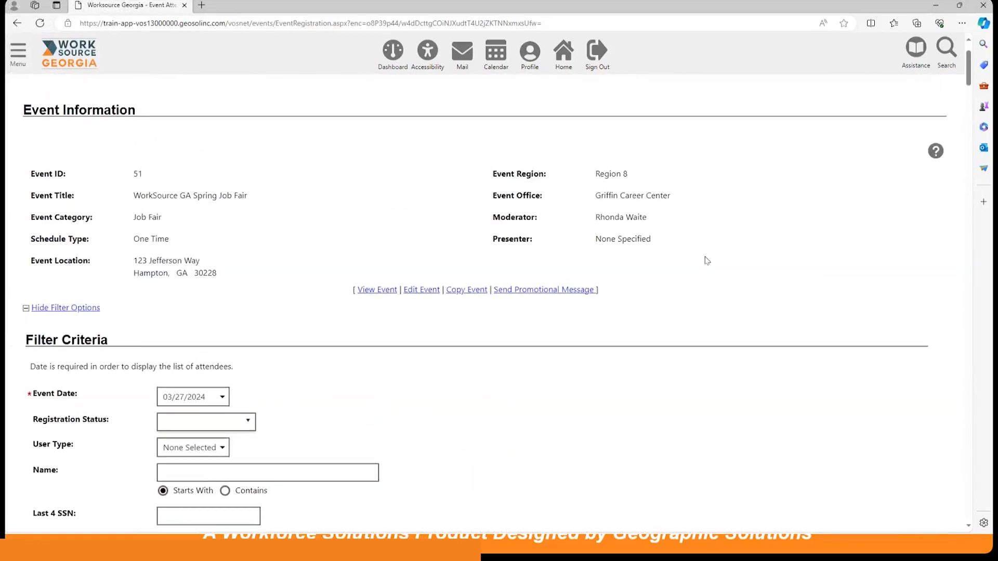
pyautogui.scroll(-2, 707, 261)
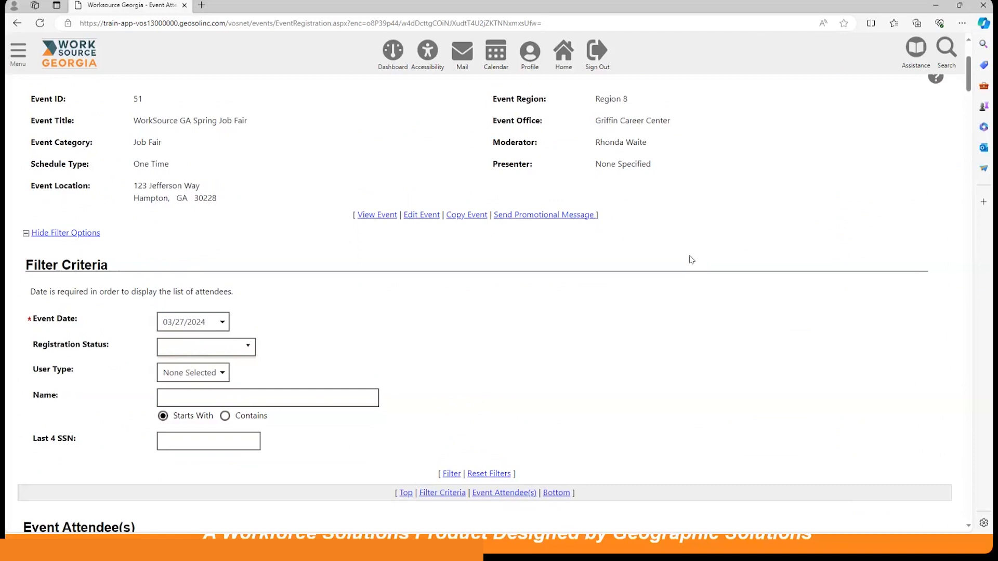
pyautogui.click(529, 217)
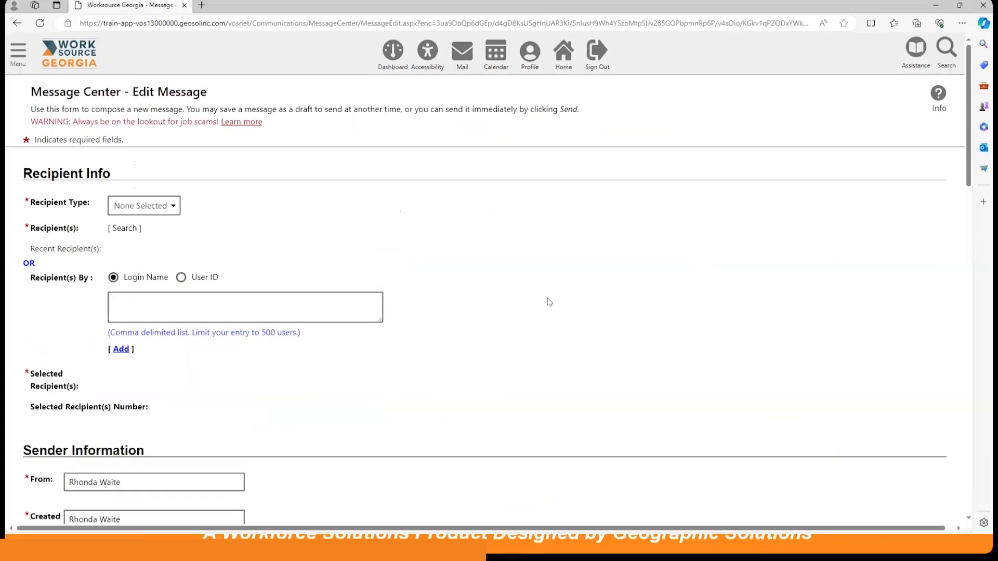
# Set the message's recipient type to Individual.
pyautogui.scroll(-2, 471, 251)
pyautogui.click(162, 133)
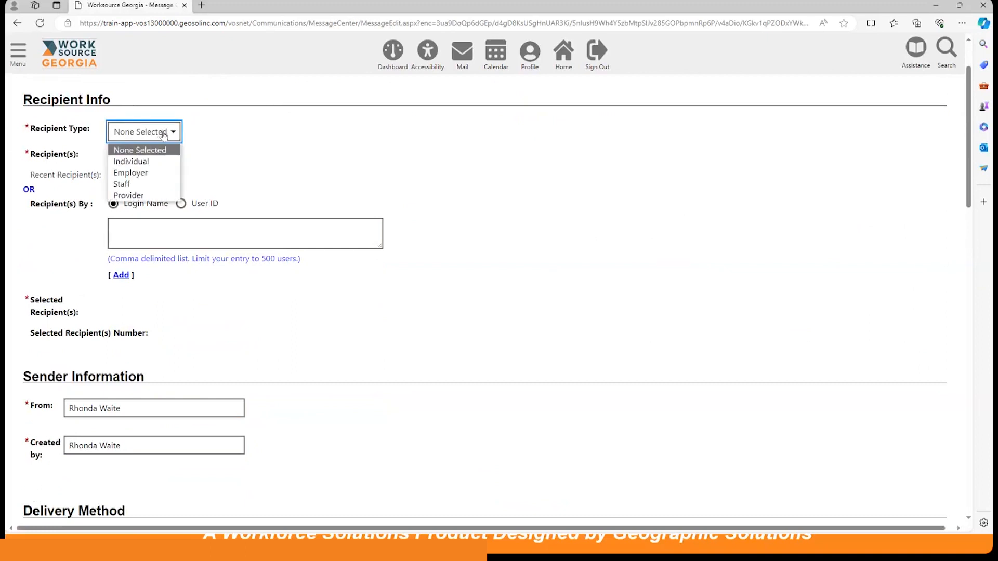
pyautogui.click(153, 162)
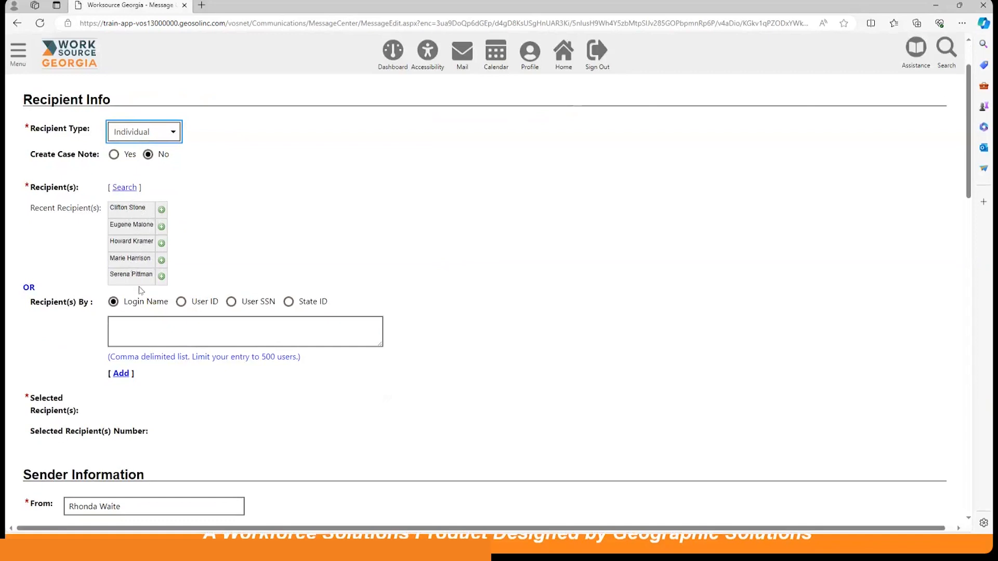
# Search for individuals as message recipients, leaving all search criteria blank.
pyautogui.scroll(-1, 140, 294)
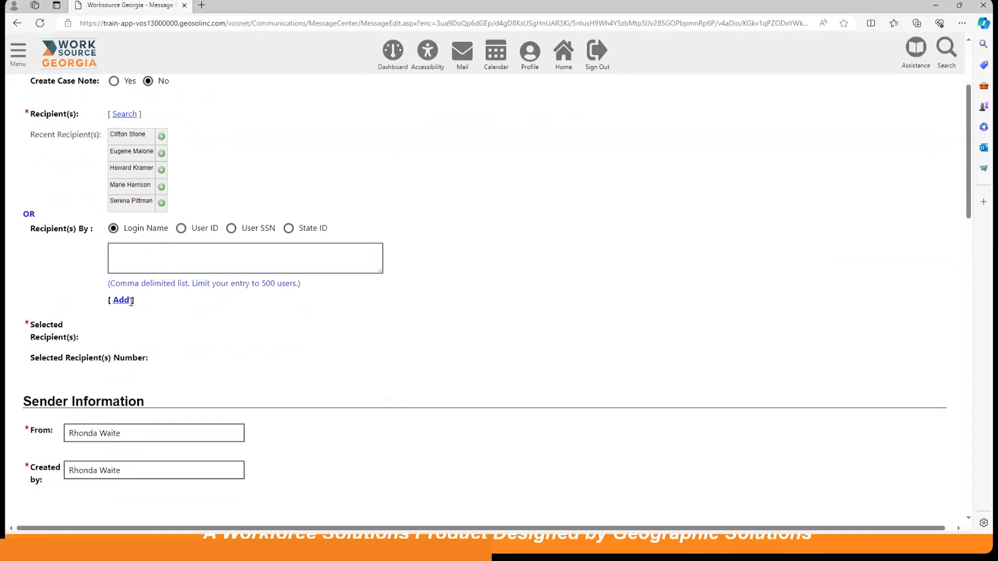
pyautogui.click(136, 115)
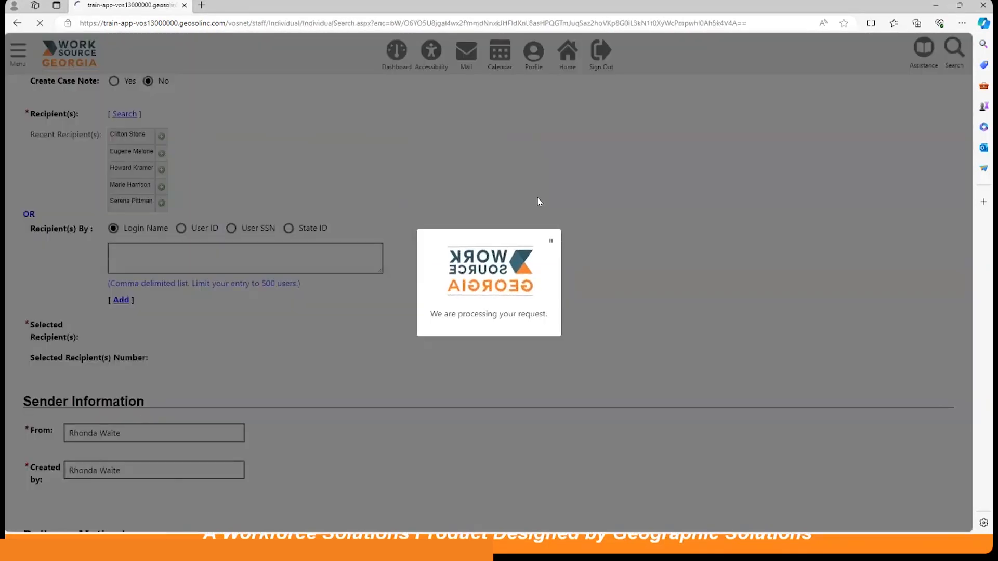
pyautogui.scroll(-3, 499, 263)
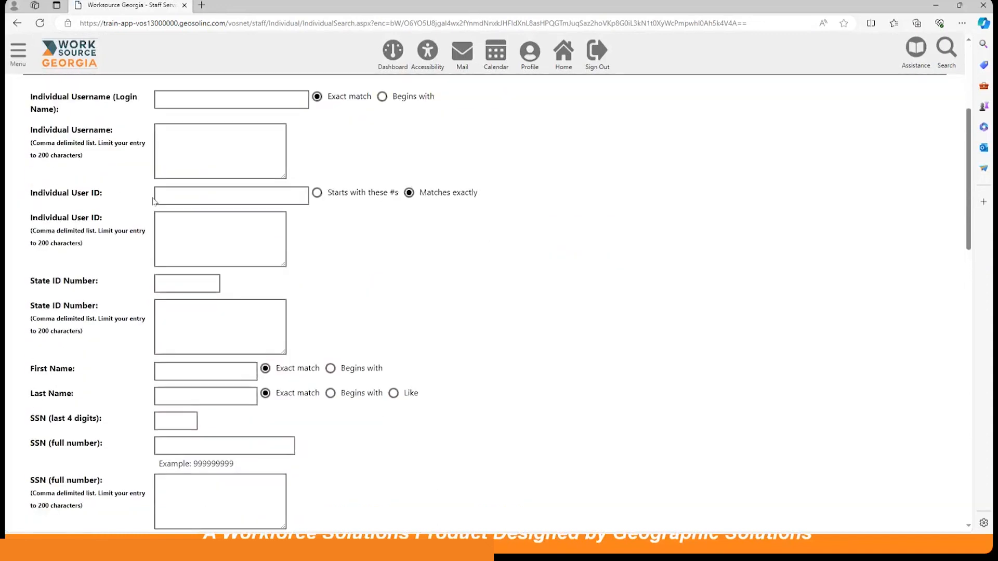
pyautogui.scroll(-3, 241, 234)
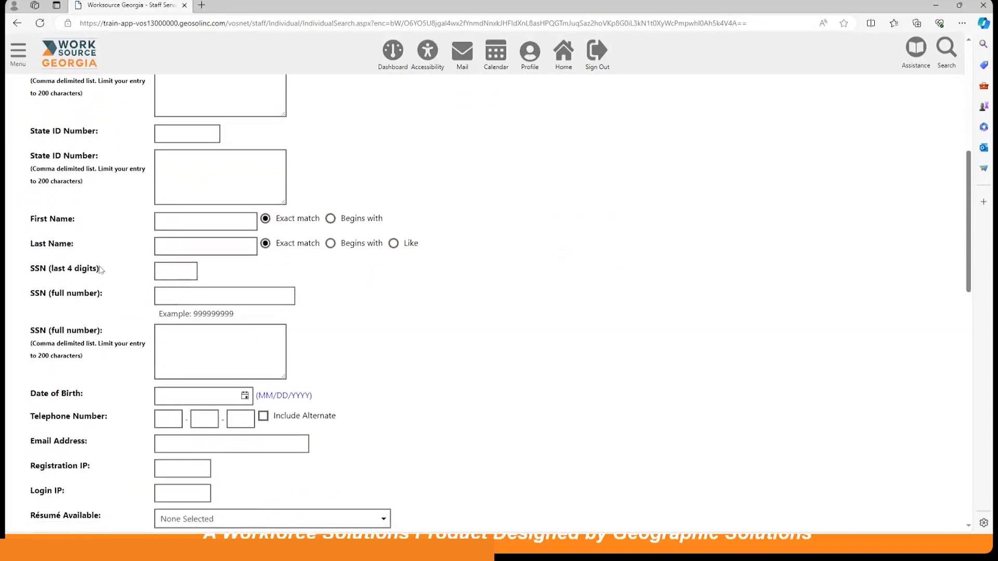
pyautogui.scroll(-5, 207, 285)
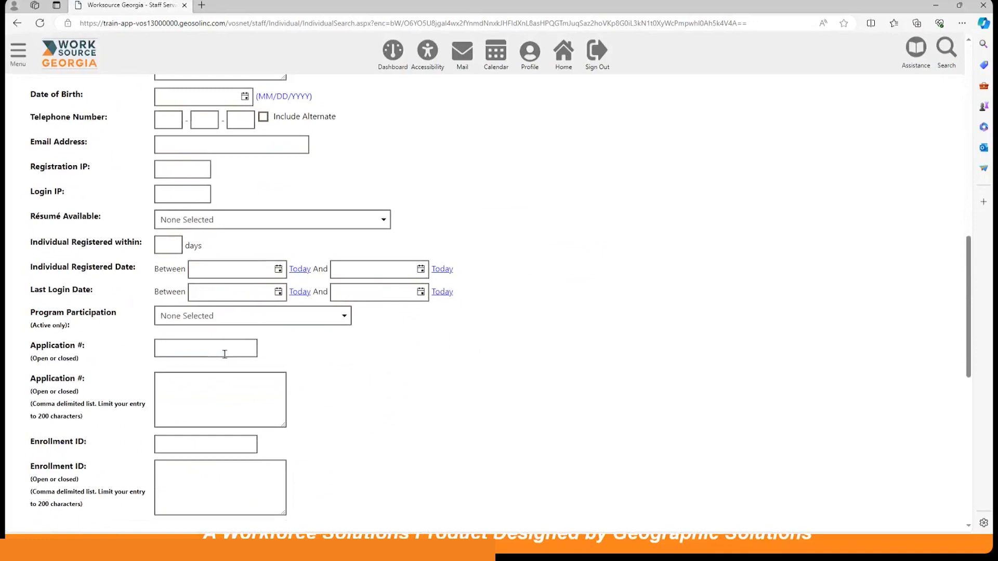
pyautogui.scroll(-2, 224, 351)
pyautogui.scroll(-5, 224, 352)
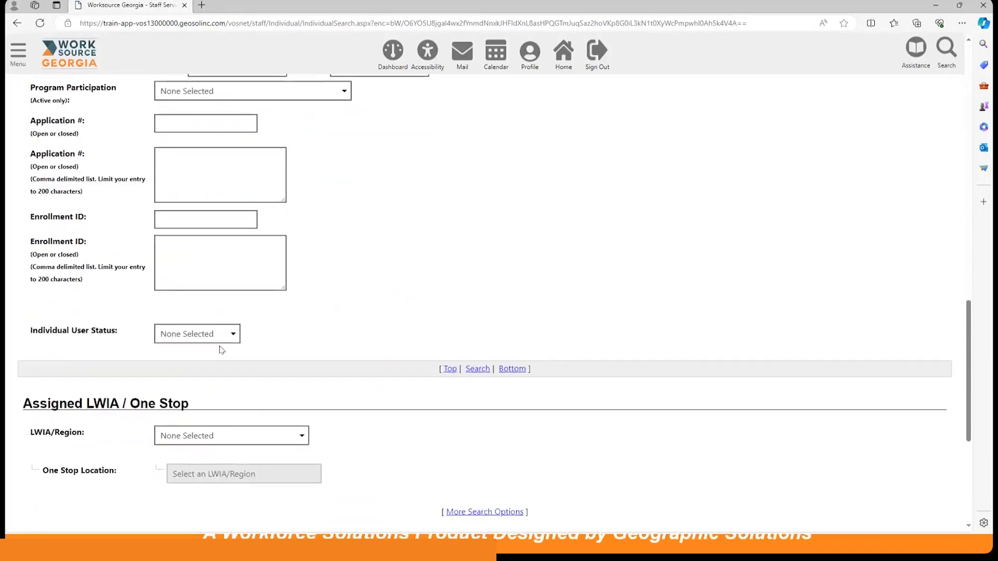
pyautogui.click(486, 410)
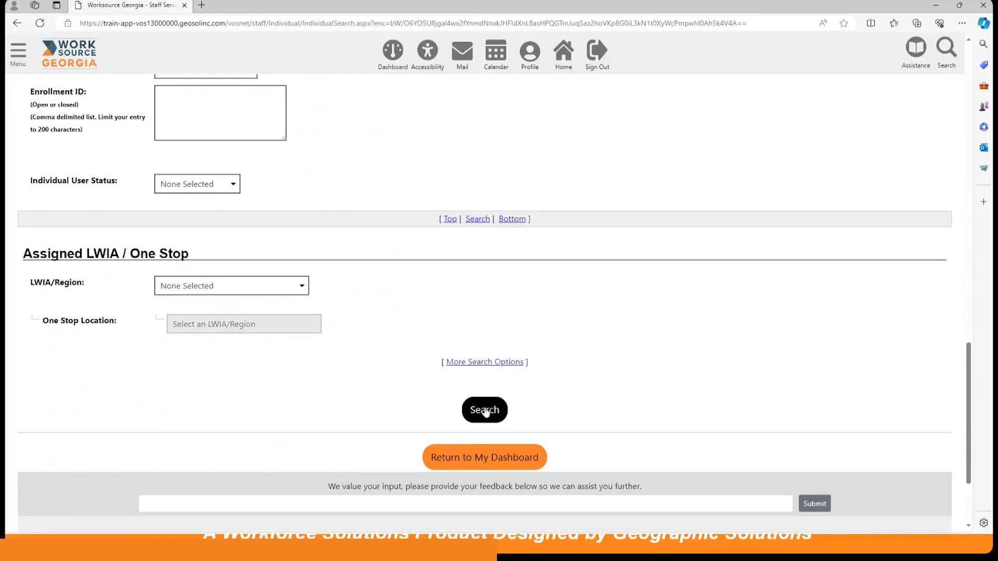
pyautogui.click(486, 411)
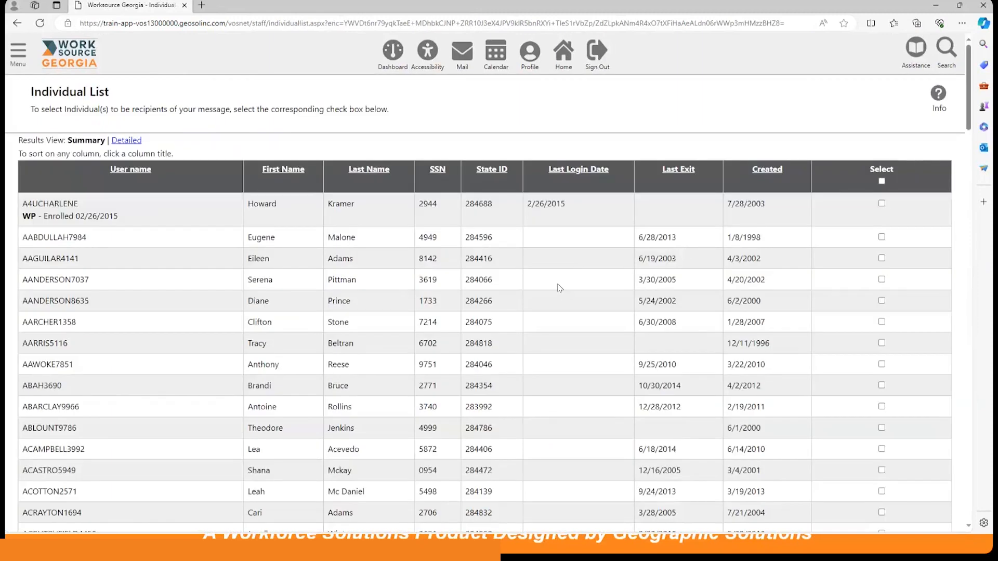
# Select all individuals on the first page of the Individual List and add them as message recipients.
pyautogui.click(881, 181)
pyautogui.scroll(-15, 590, 234)
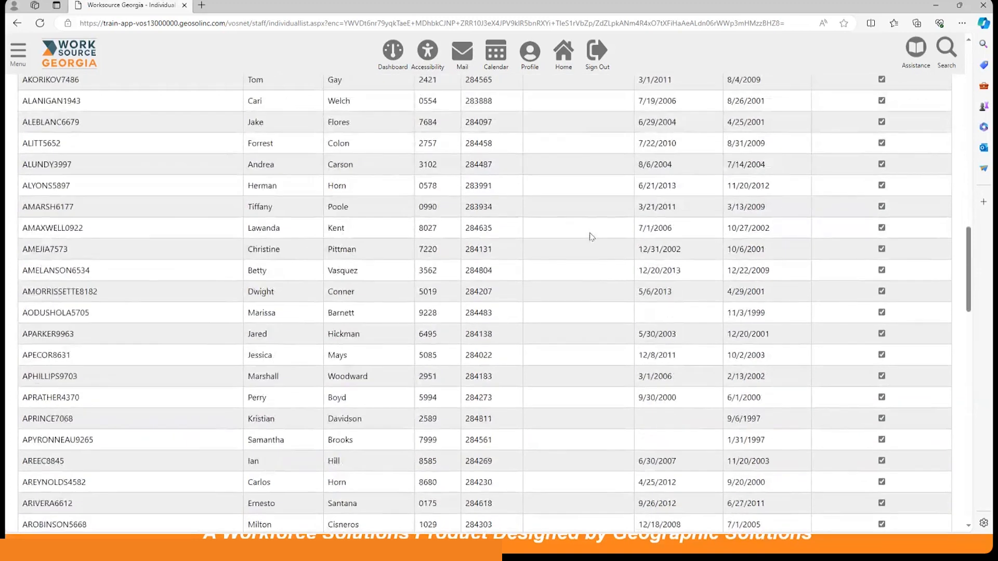
pyautogui.scroll(-20, 590, 236)
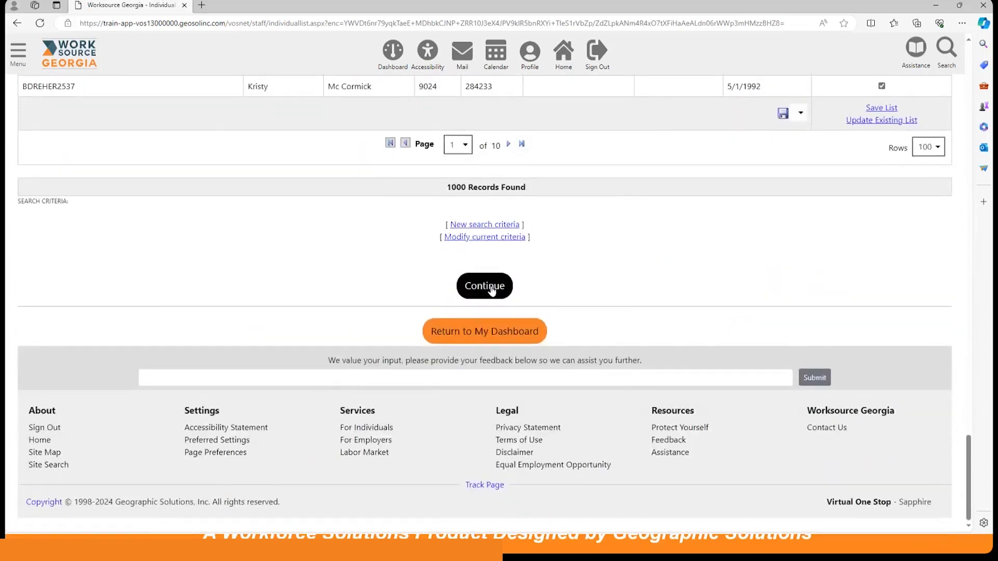
pyautogui.click(491, 289)
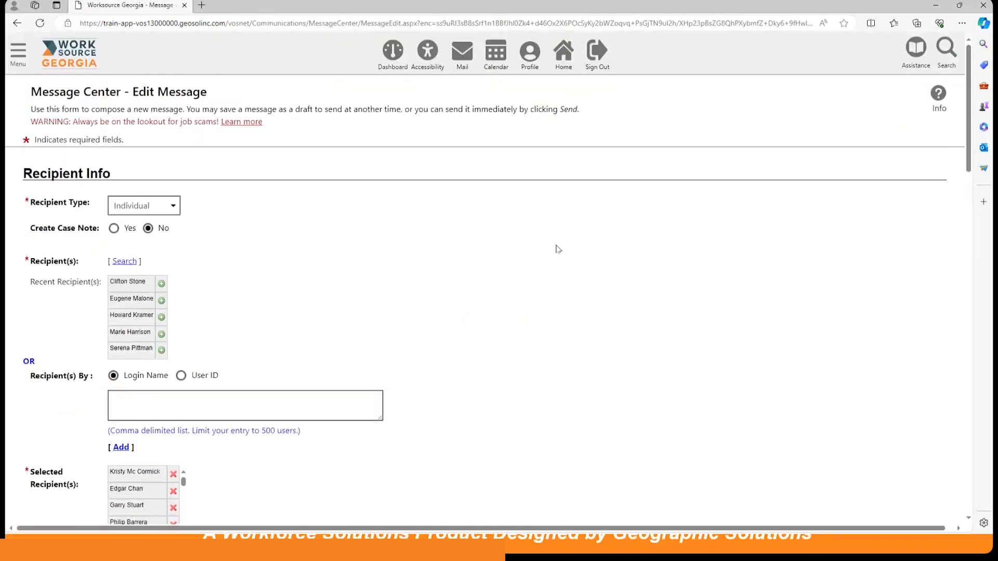
# Review the message's recipients, delivery methods, text and signature options, toggling Use Recipient's Preferred Notification Method on and back off.
pyautogui.scroll(-4, 558, 250)
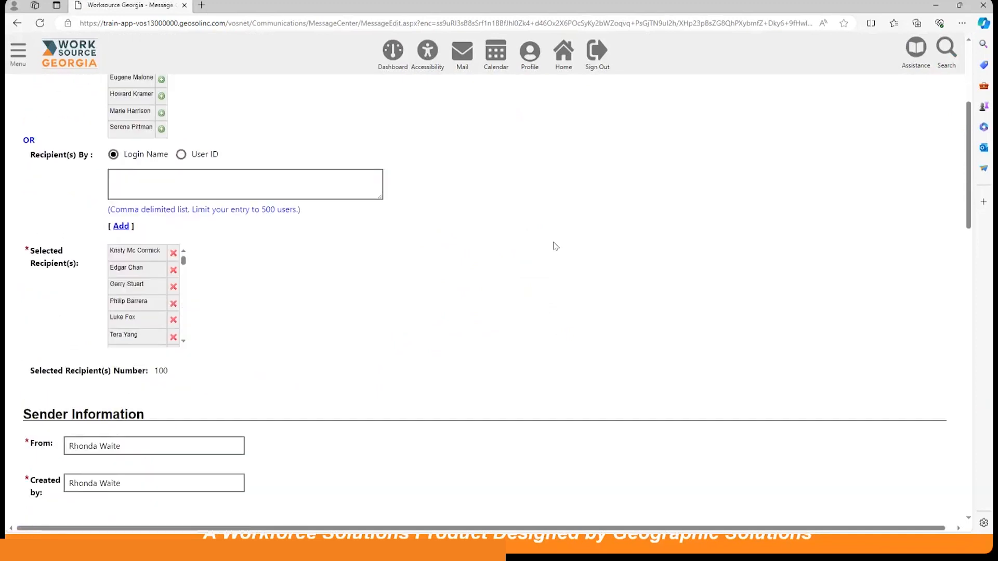
pyautogui.scroll(-1, 556, 246)
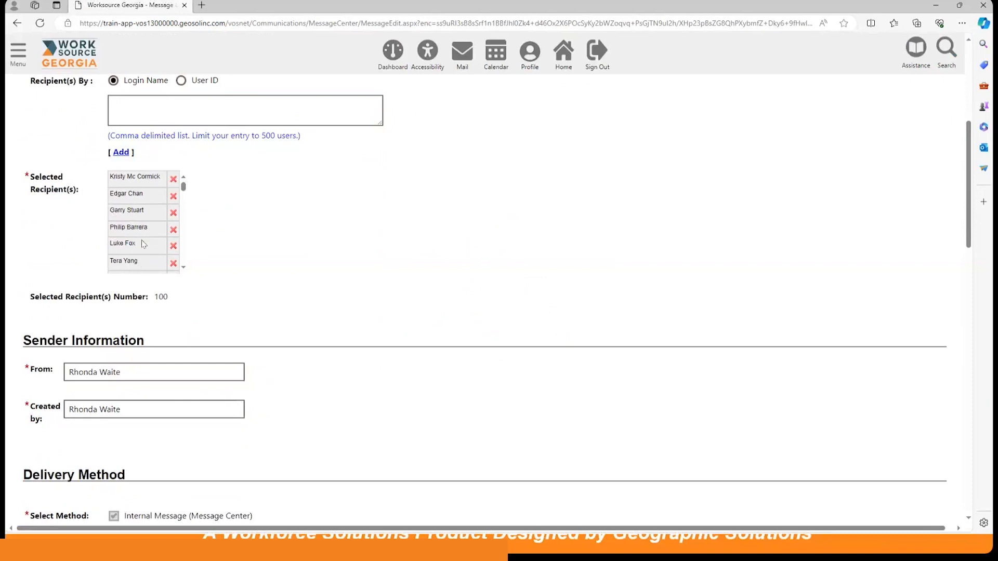
pyautogui.scroll(-2, 401, 246)
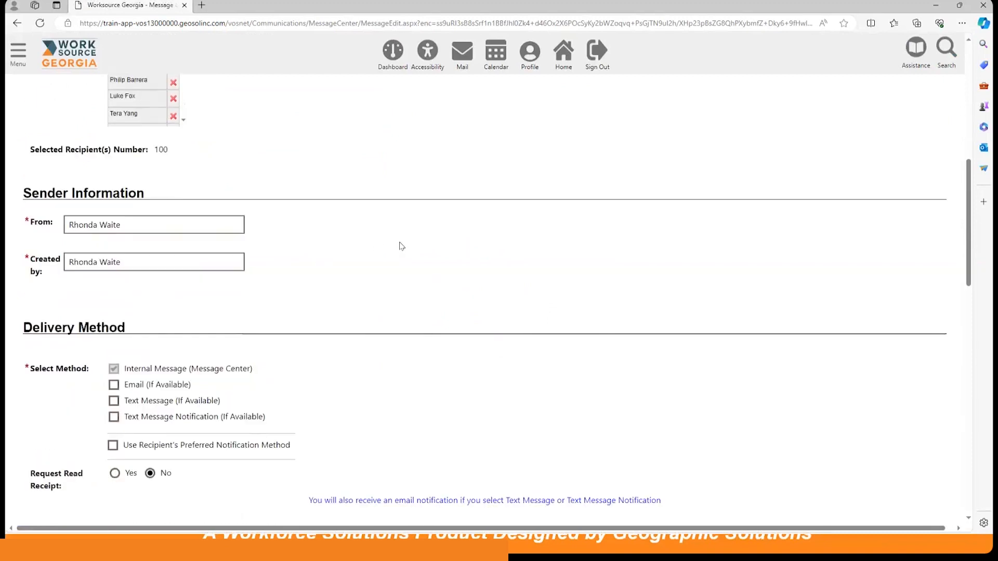
pyautogui.scroll(-1, 401, 246)
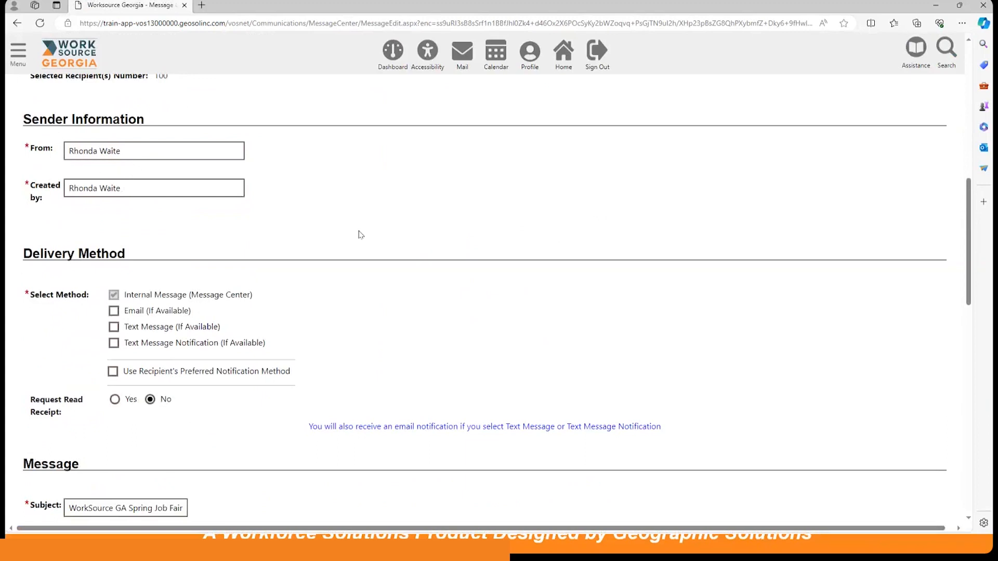
pyautogui.scroll(-2, 361, 235)
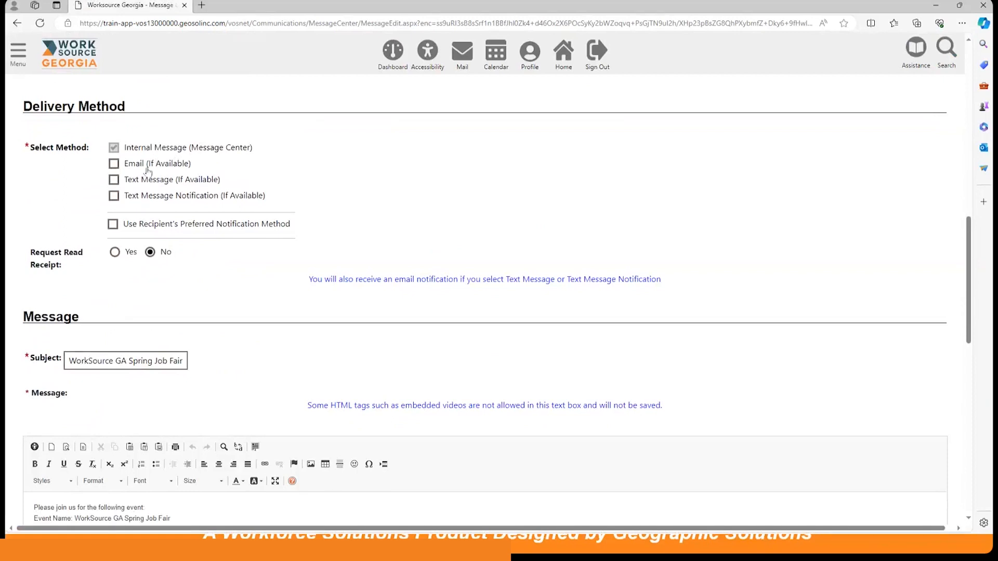
pyautogui.click(113, 224)
pyautogui.click(114, 224)
pyautogui.scroll(-4, 421, 206)
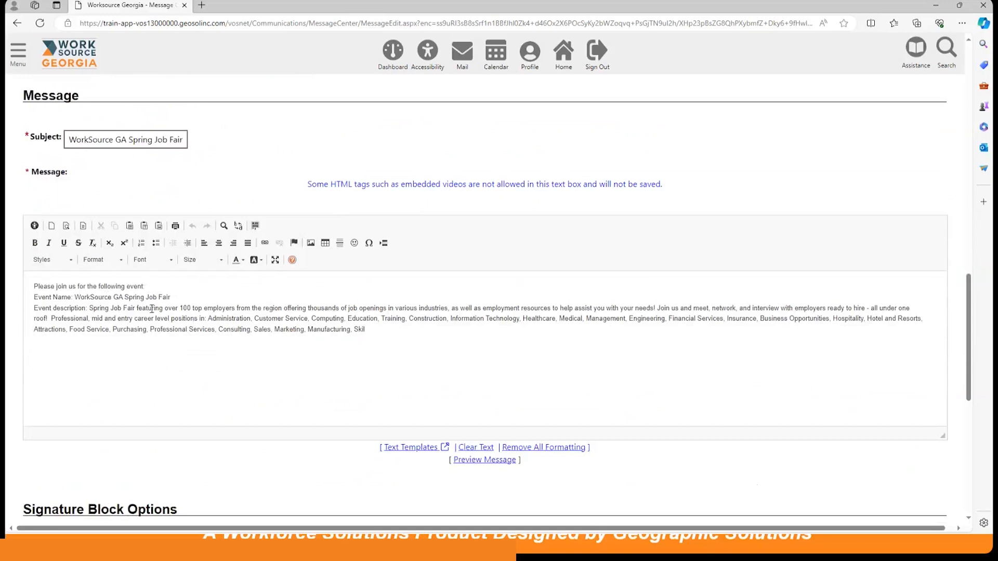
pyautogui.scroll(-7, 151, 309)
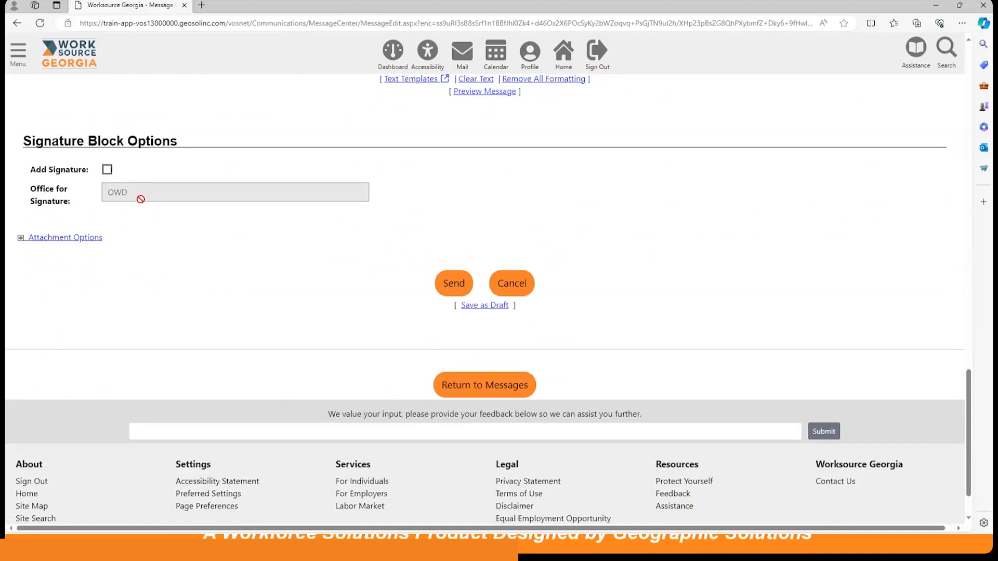
# Expand the attachment options and send the job fair promotional message without attaching any files.
pyautogui.click(23, 239)
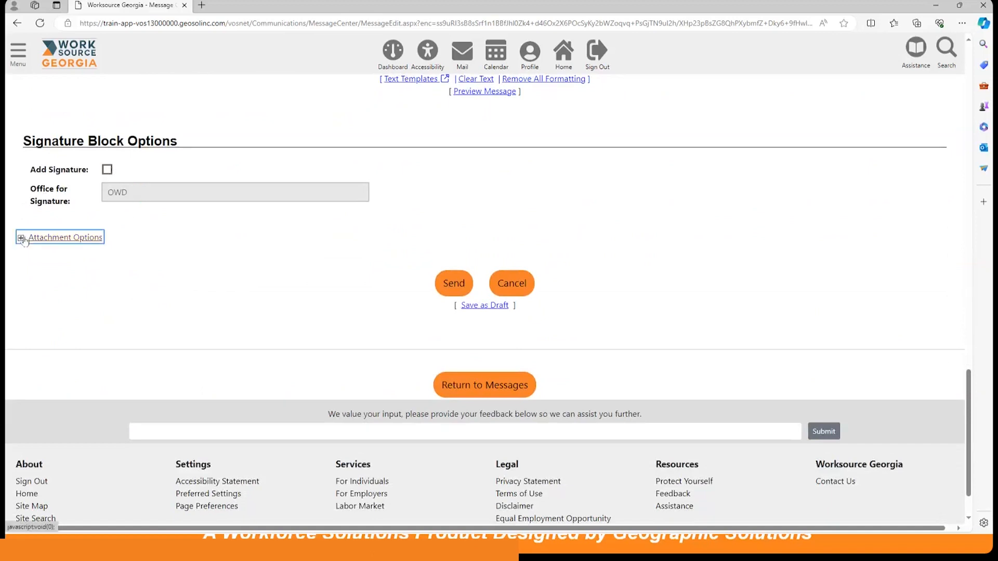
pyautogui.scroll(-1, 318, 302)
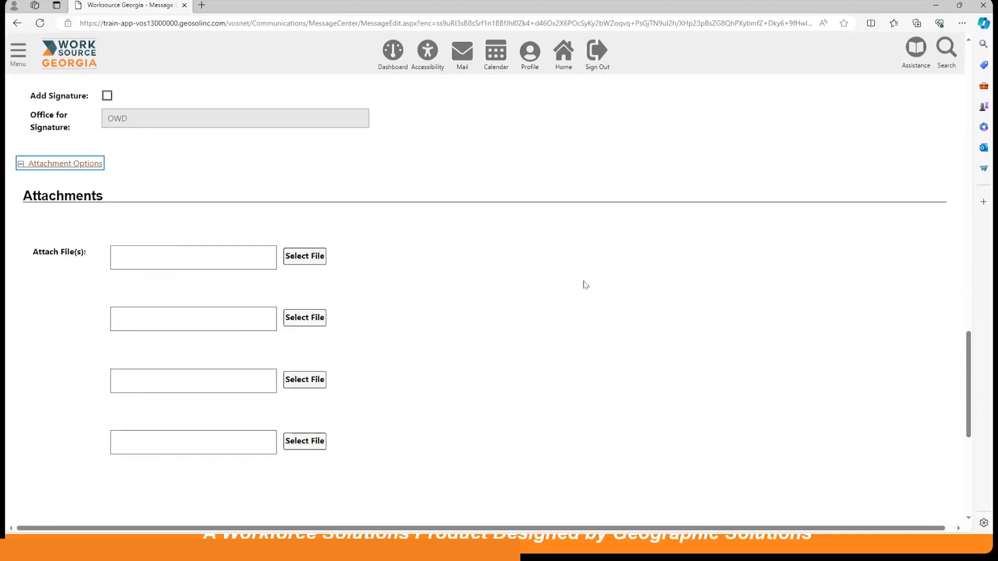
pyautogui.scroll(-1, 584, 284)
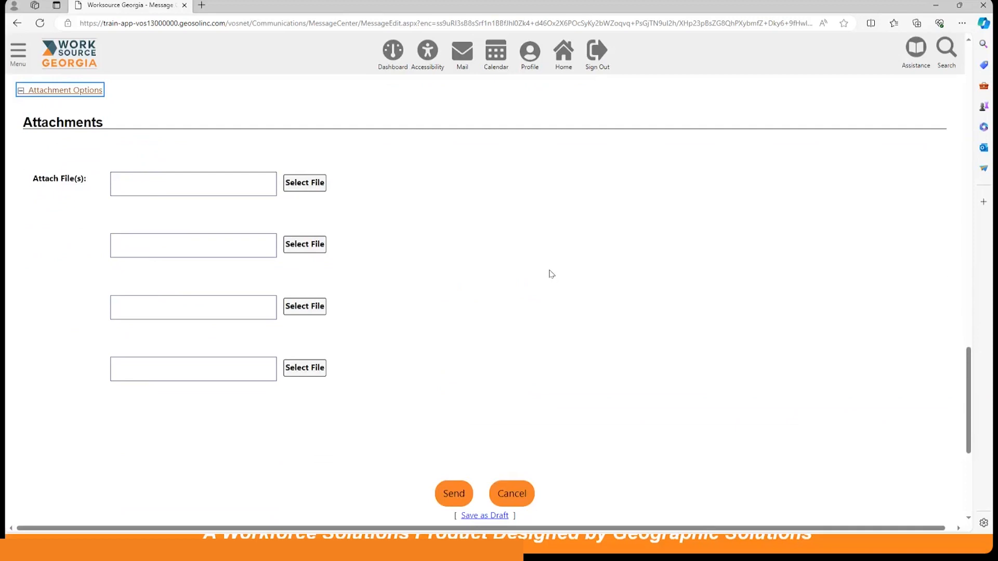
pyautogui.scroll(-1, 551, 274)
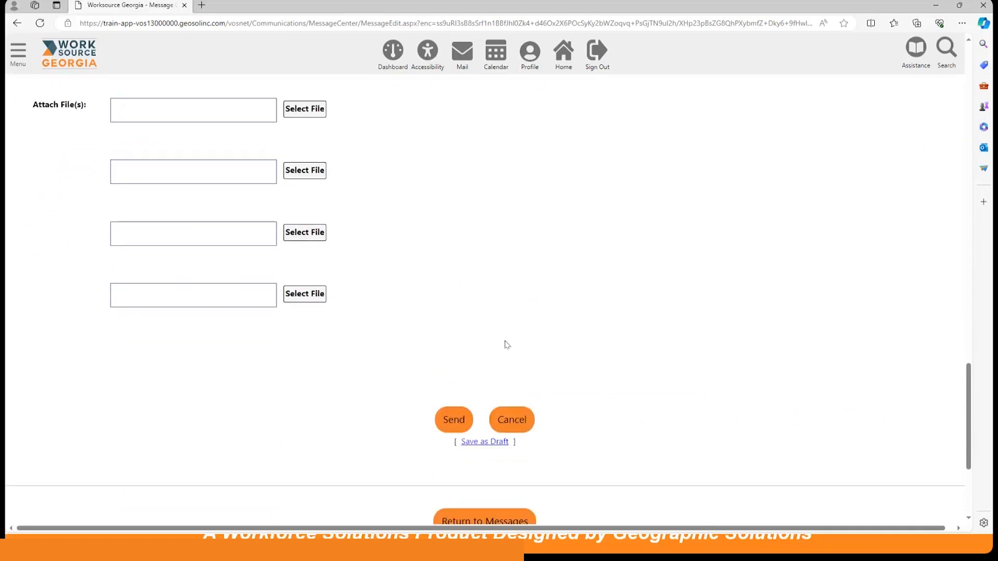
pyautogui.click(453, 419)
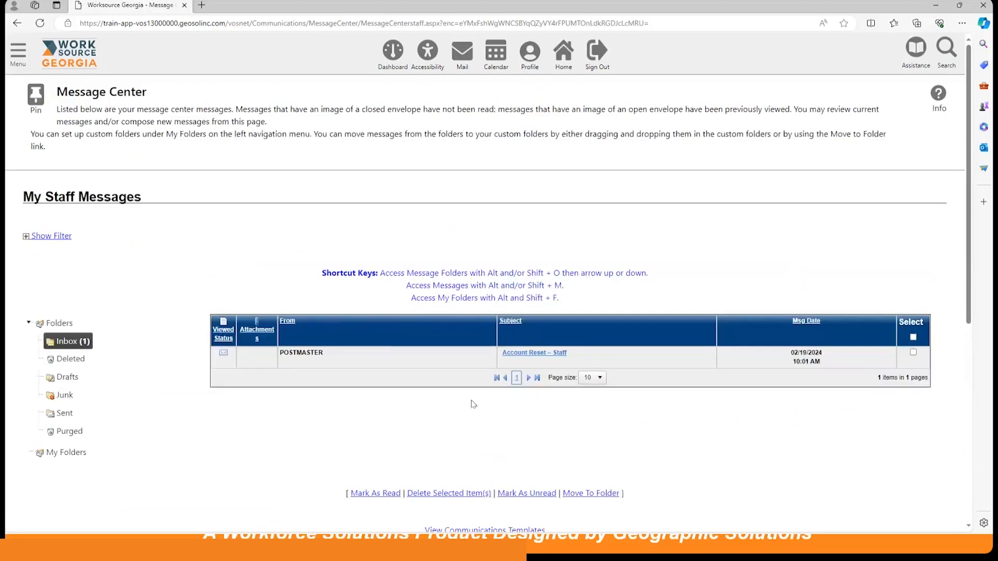
# Open the Sent folder in the Message Center and look through the sent job fair messages.
pyautogui.scroll(-1, 470, 401)
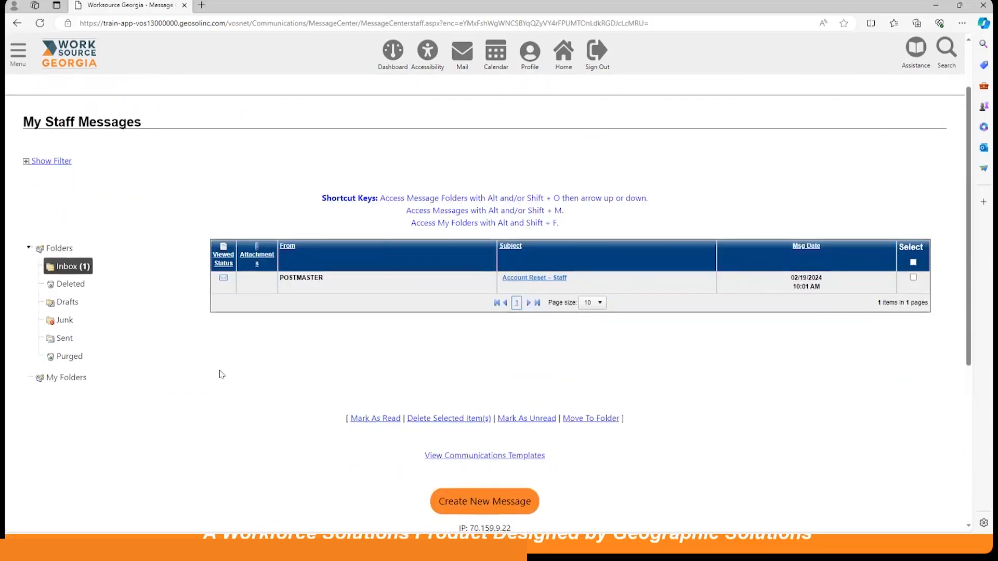
pyautogui.click(64, 338)
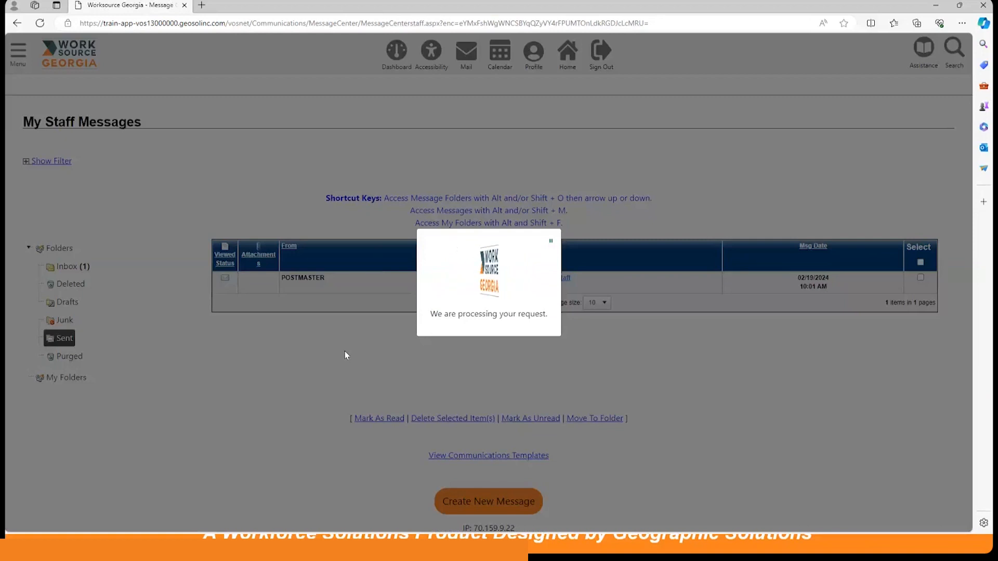
pyautogui.scroll(-3, 368, 344)
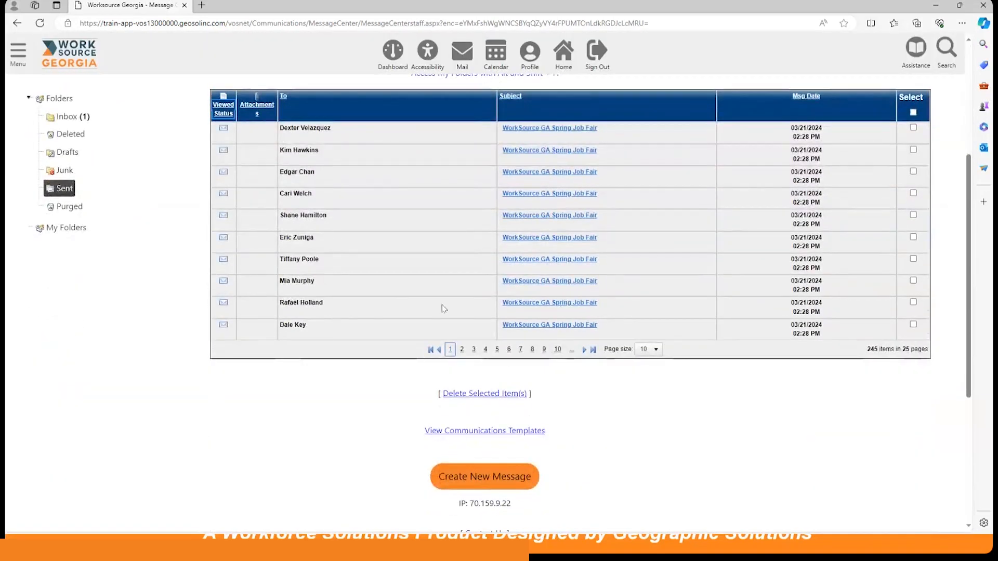
pyautogui.scroll(4, 476, 303)
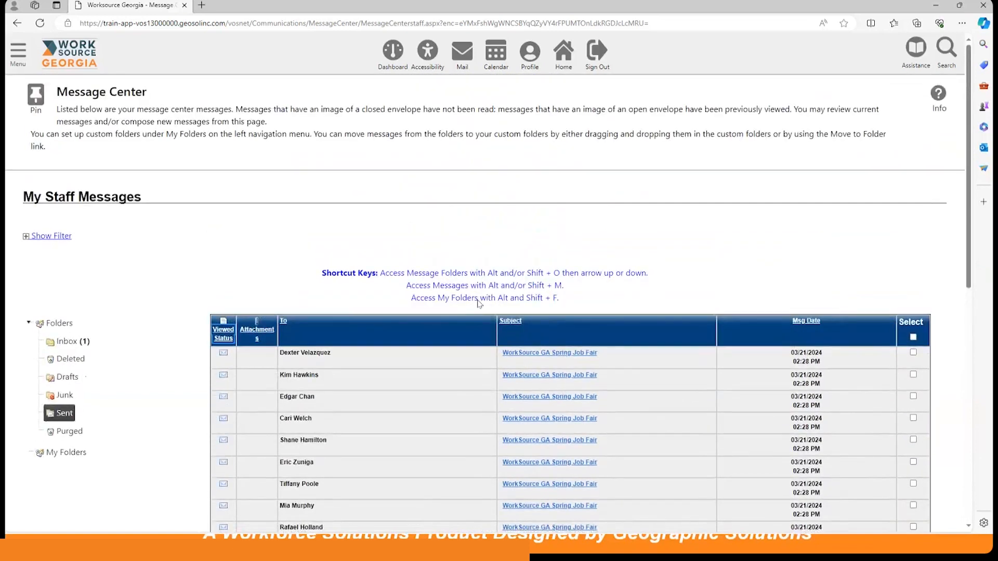
# Open the WorkSource GA Spring Job Fair occurrence on March 27, 2024 from the Calendar of Events.
pyautogui.click(391, 56)
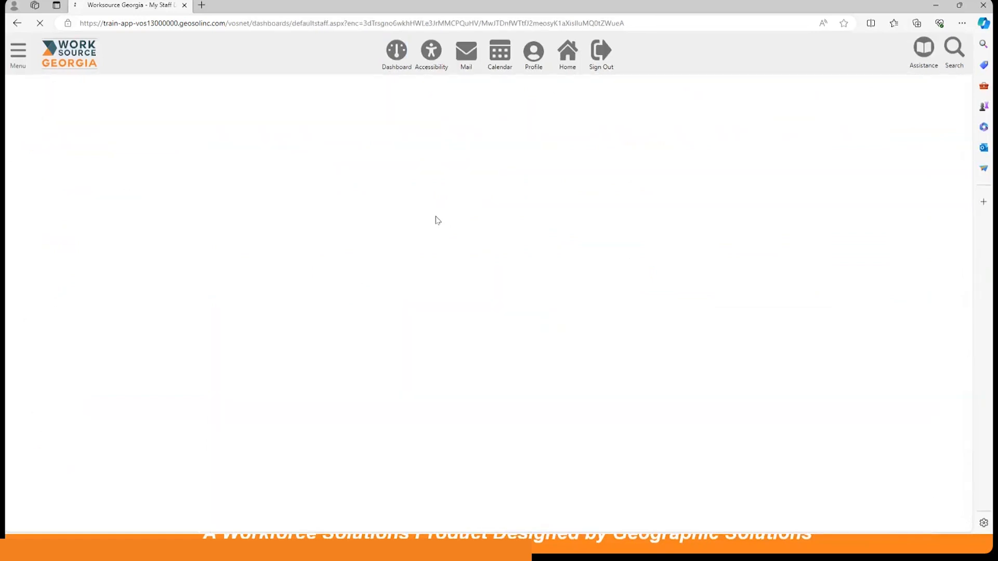
pyautogui.scroll(-9, 461, 274)
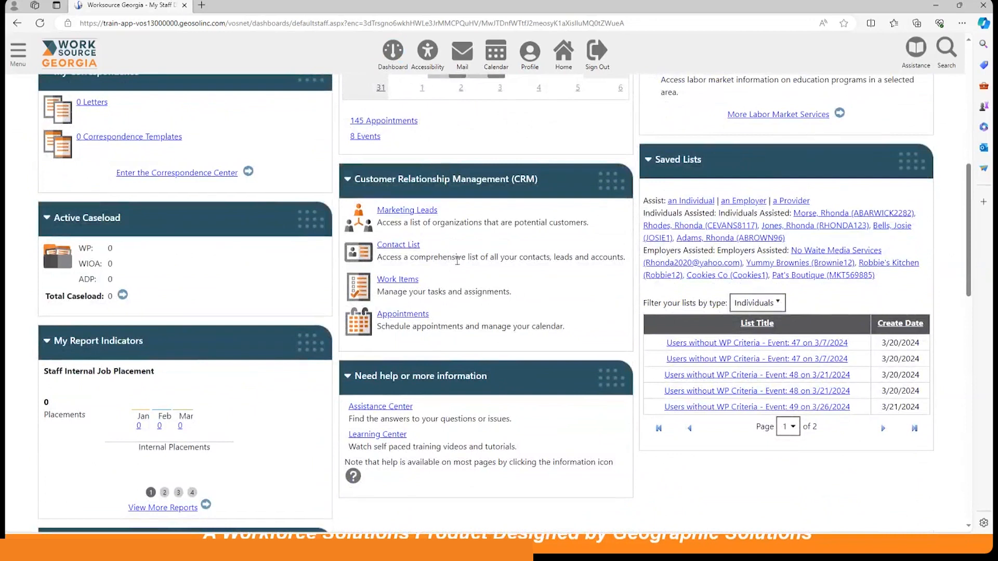
pyautogui.scroll(3, 457, 260)
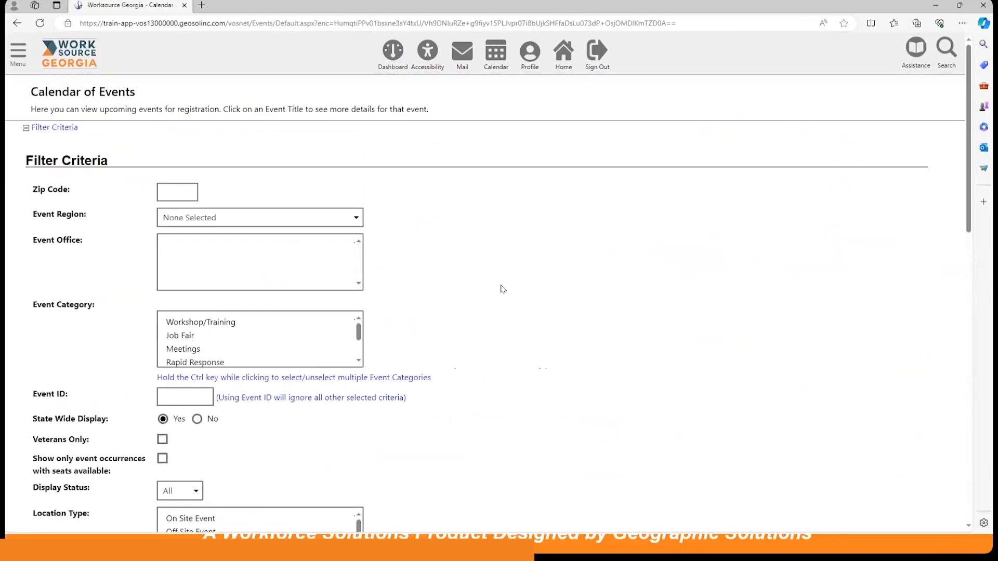
pyautogui.scroll(-6, 502, 285)
pyautogui.scroll(-4, 502, 282)
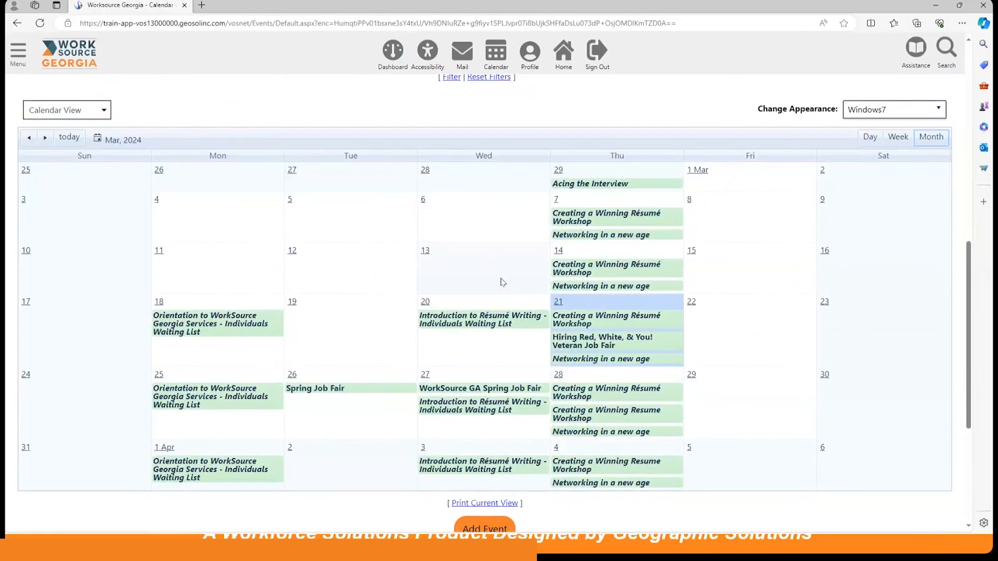
pyautogui.click(477, 390)
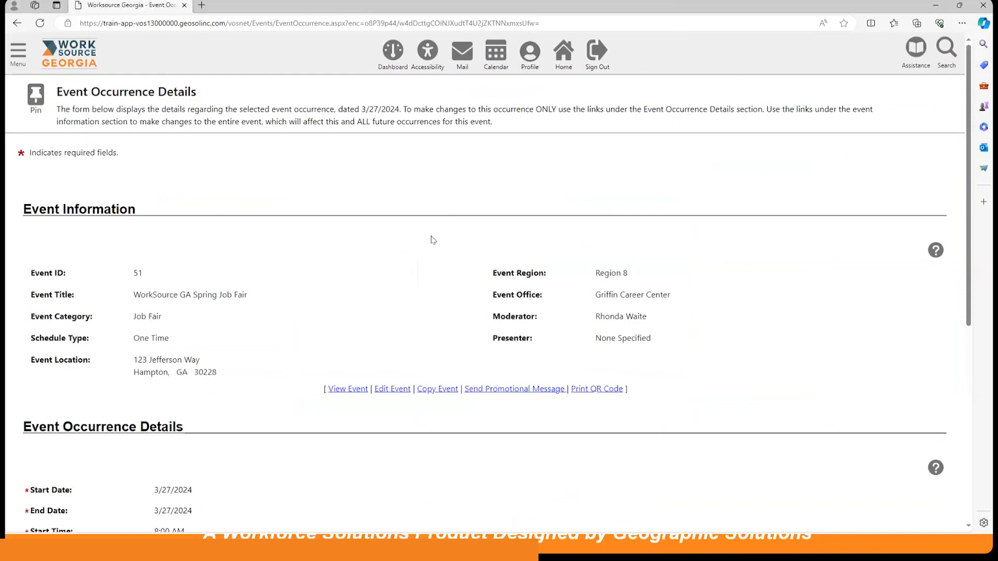
# Preview and close the job fair's printable QR code, and review the shareable event link and occurrence options.
pyautogui.scroll(-1, 369, 284)
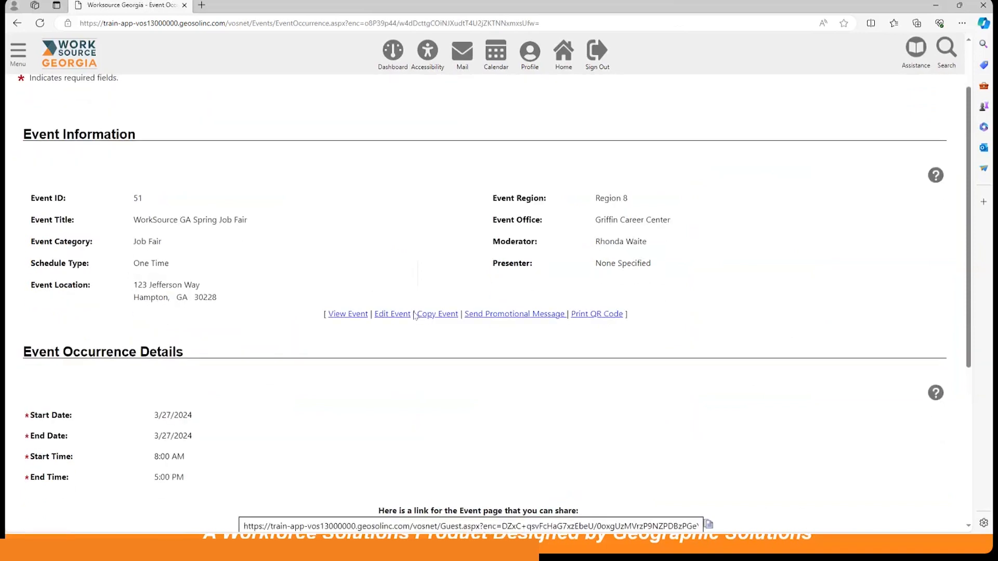
pyautogui.click(593, 318)
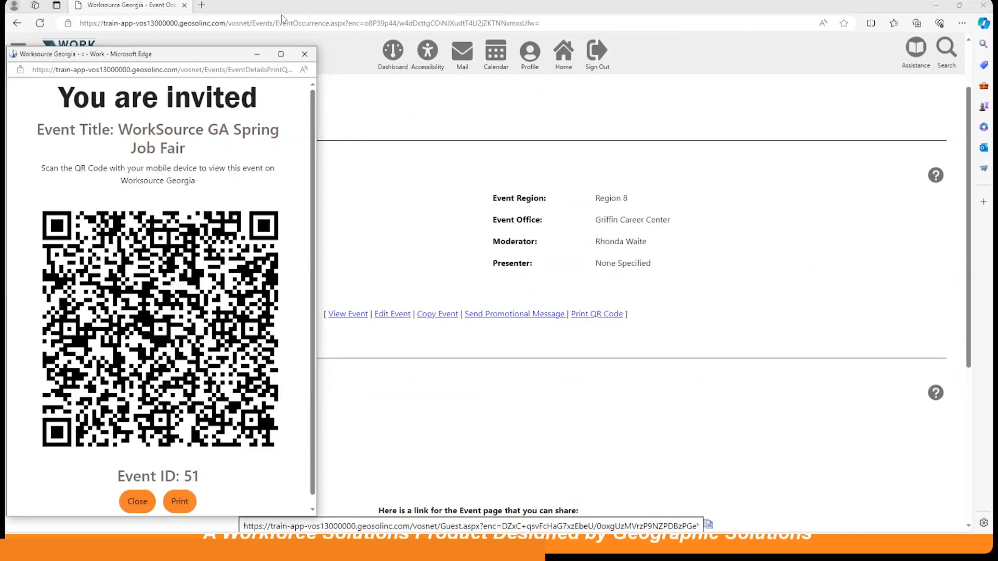
pyautogui.click(304, 54)
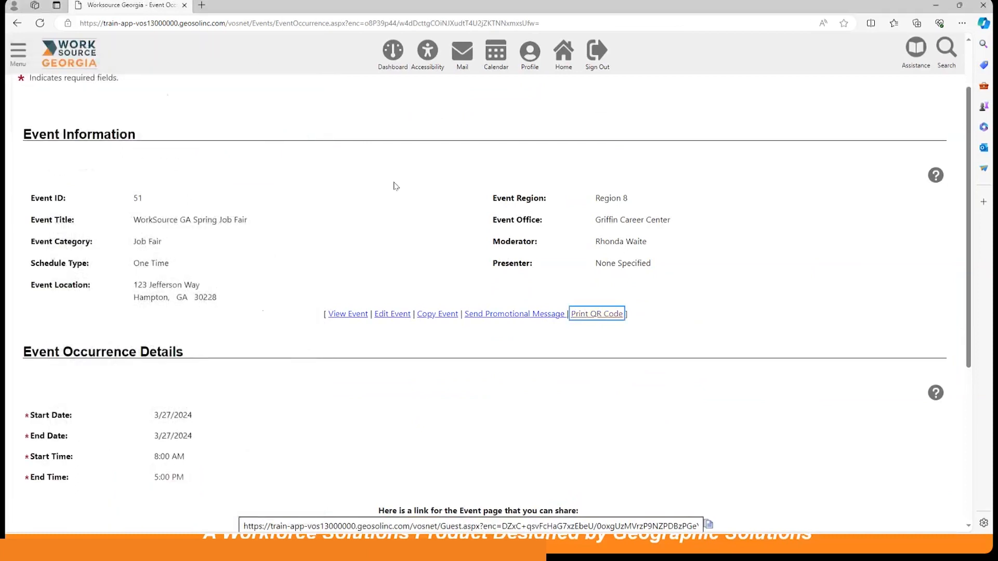
pyautogui.scroll(-1, 394, 186)
pyautogui.scroll(-2, 394, 186)
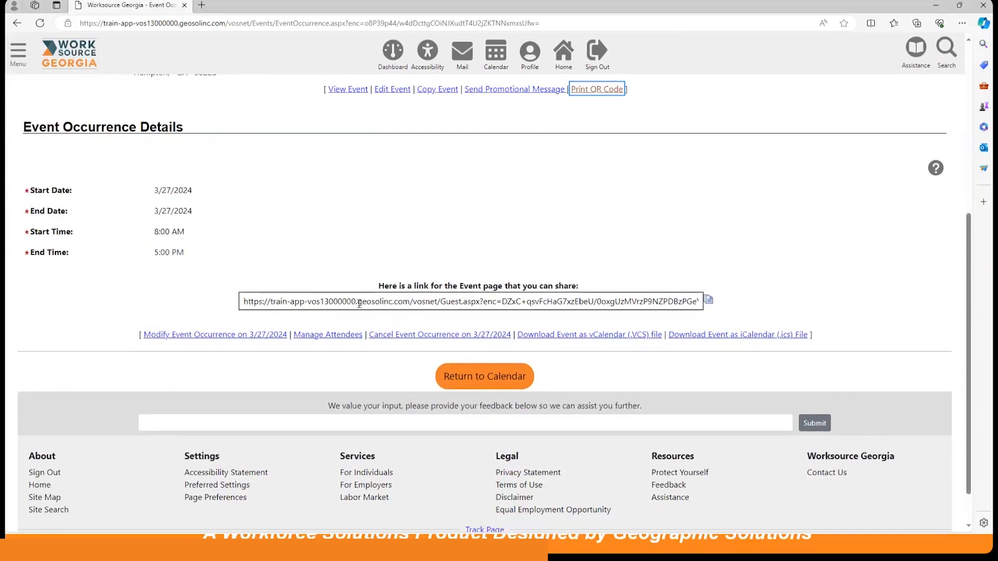
pyautogui.scroll(-1, 359, 304)
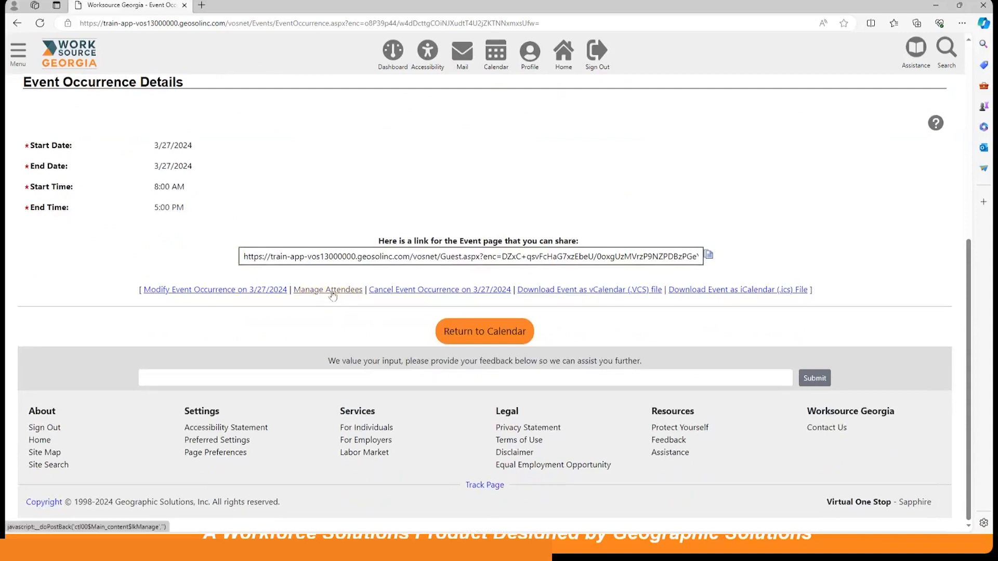
# Open the job fair's attendee management list and set A2C Logistics' registration status to Attended.
pyautogui.click(320, 291)
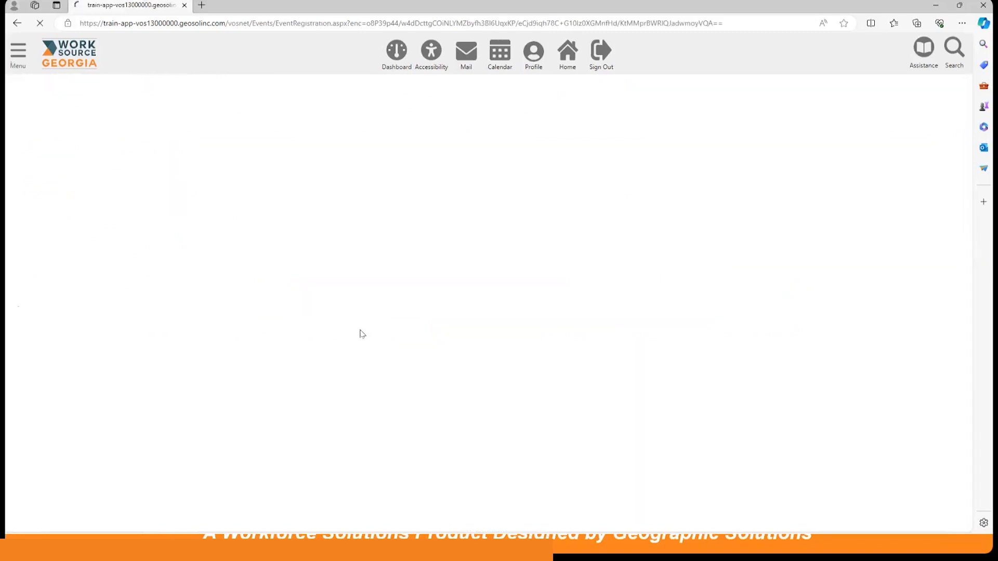
pyautogui.scroll(-8, 359, 333)
pyautogui.scroll(-3, 357, 333)
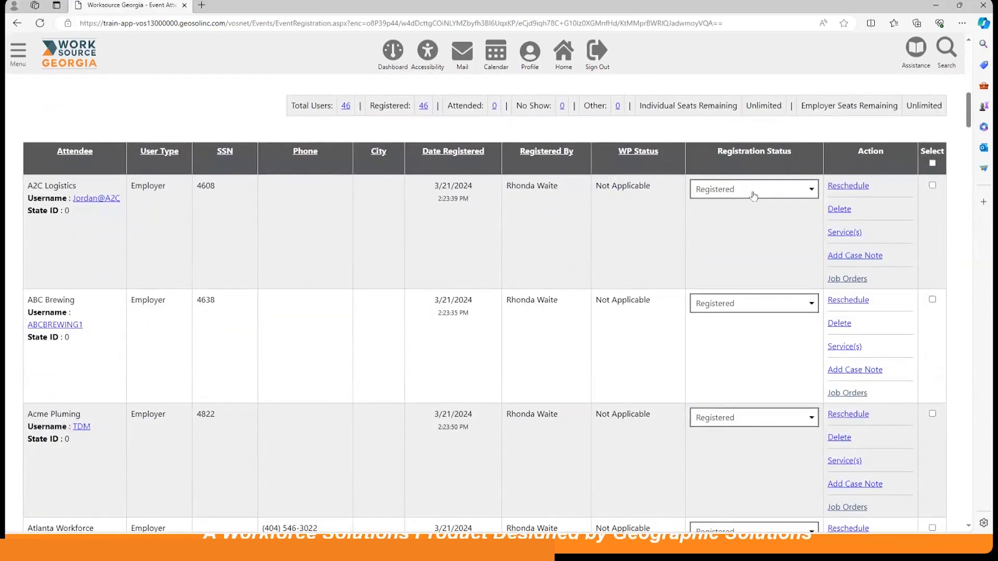
pyautogui.click(754, 193)
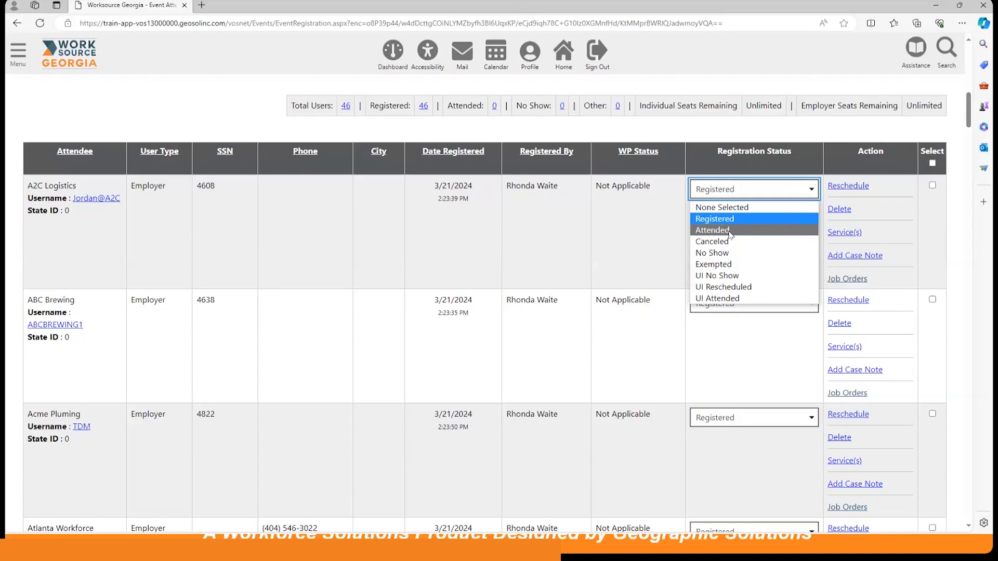
pyautogui.click(659, 232)
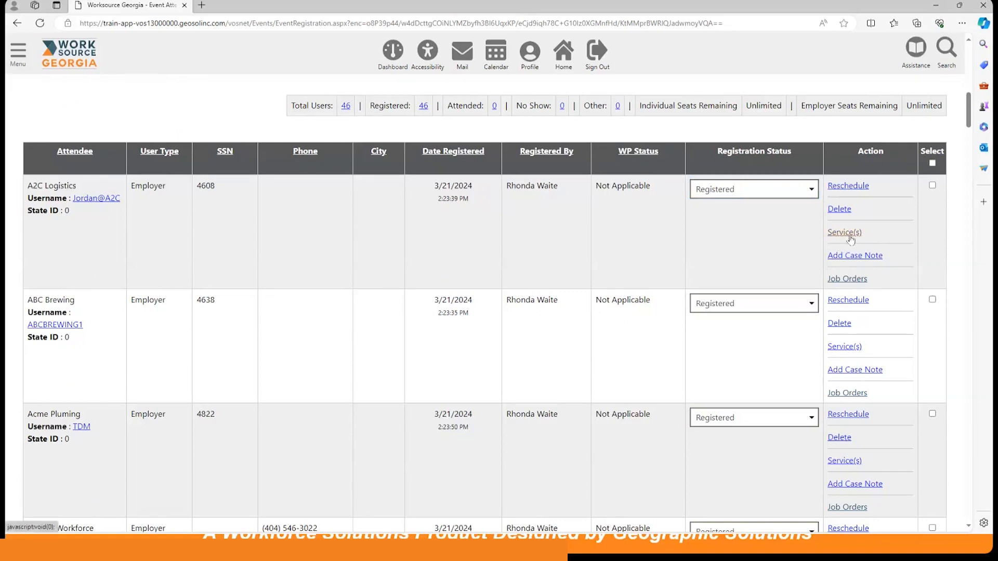
pyautogui.click(730, 193)
pyautogui.click(735, 231)
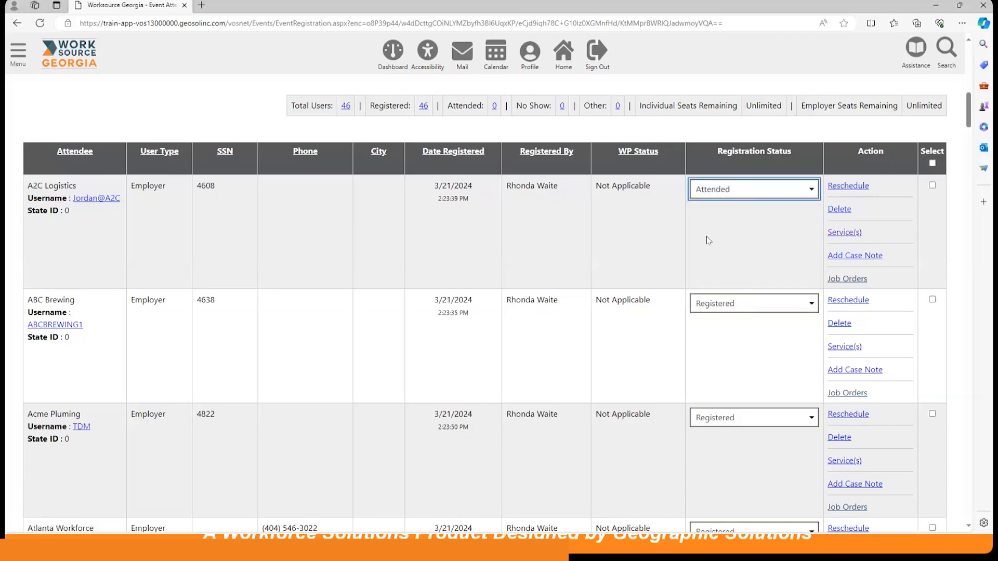
# Look through the attendee list and the service insertion, completion code and save options below it.
pyautogui.scroll(-20, 603, 281)
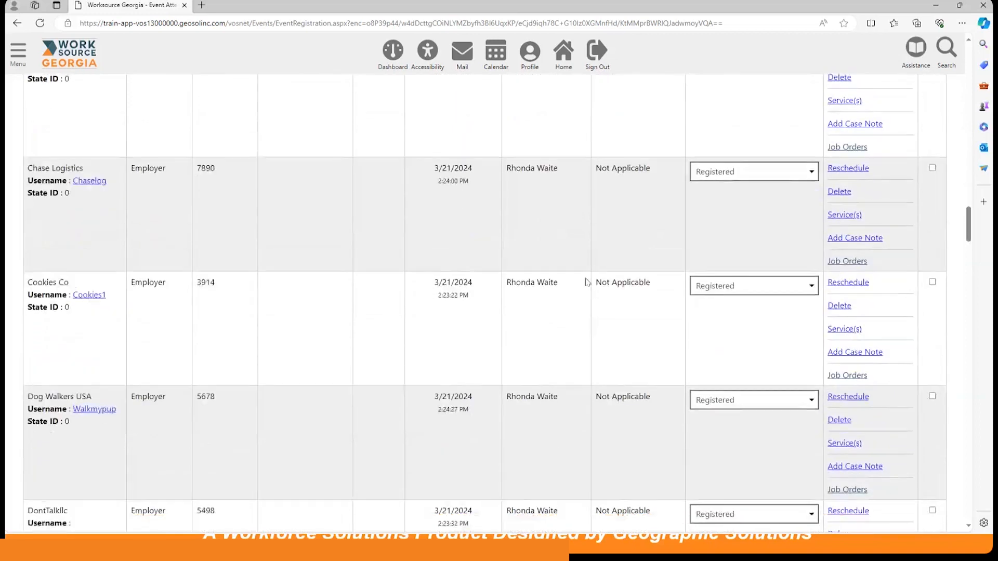
pyautogui.scroll(-20, 586, 284)
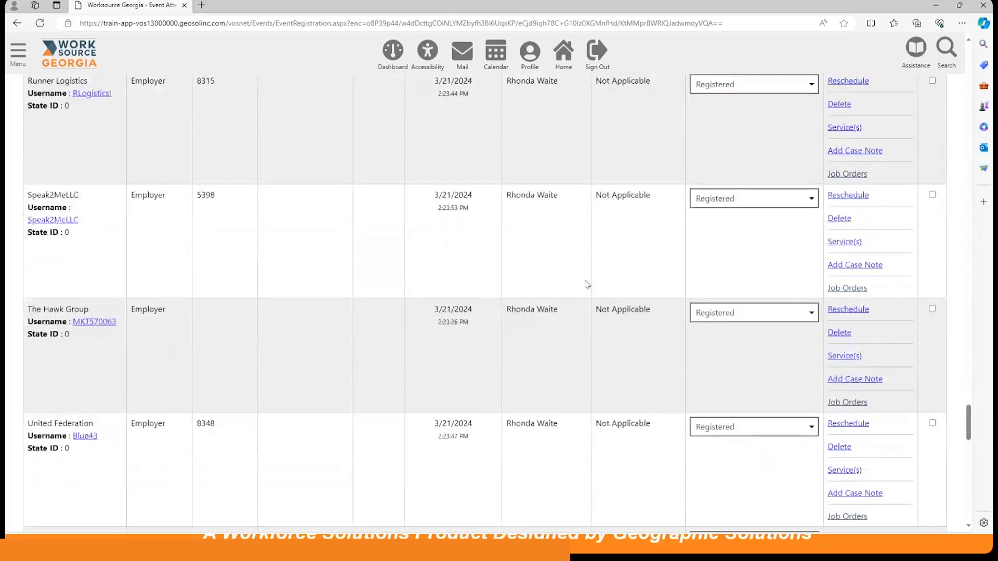
pyautogui.scroll(-10, 585, 284)
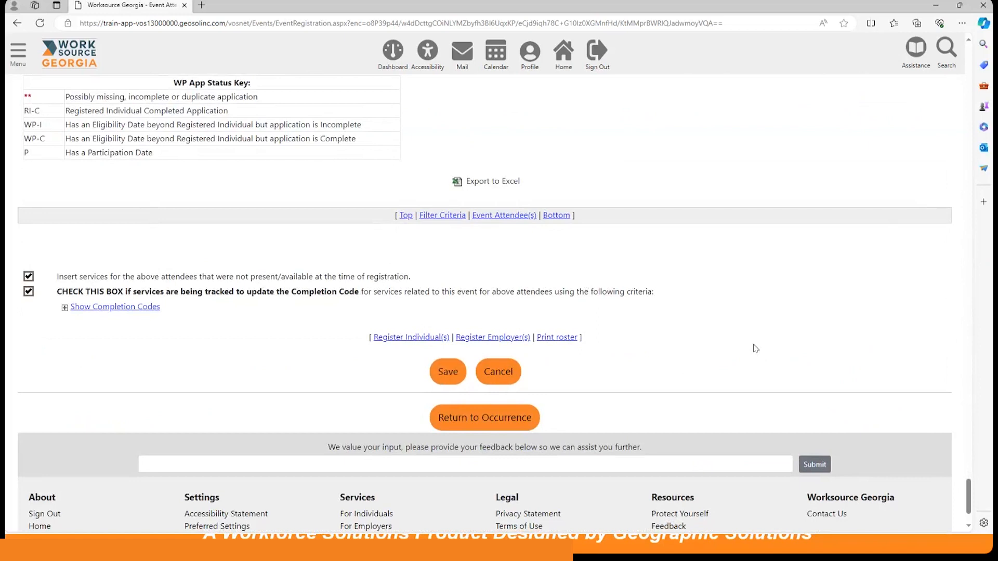
pyautogui.scroll(10, 738, 348)
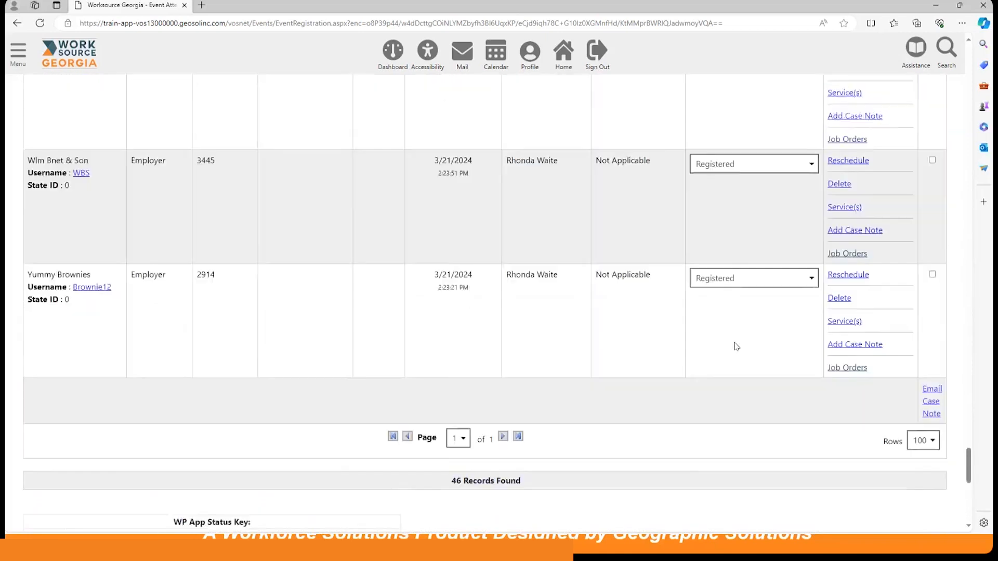
pyautogui.scroll(15, 710, 333)
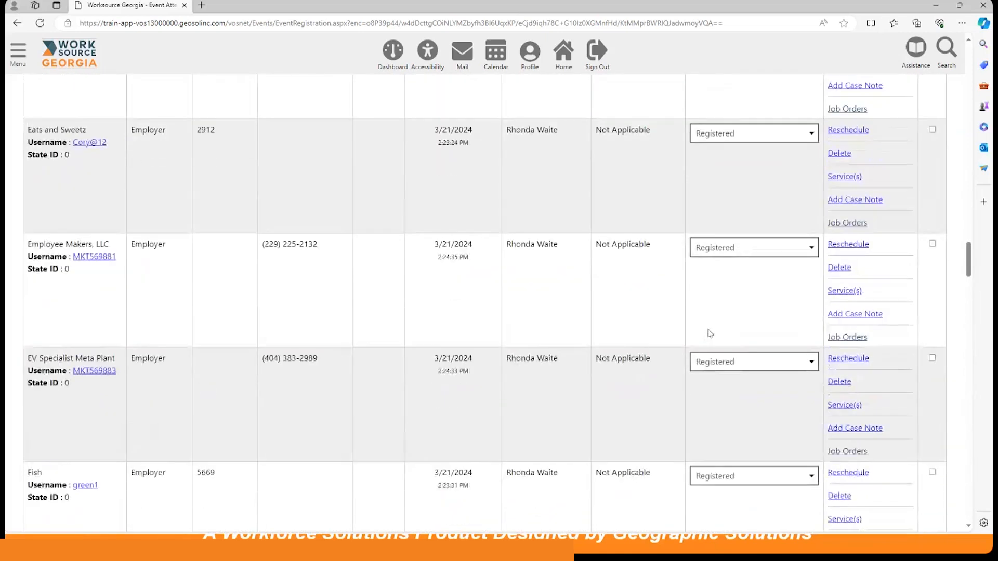
pyautogui.scroll(15, 710, 333)
pyautogui.moveTo(969, 187); pyautogui.dragTo(951, 97)
# Go back through the dashboard to the Calendar of Events and start adding a new event.
pyautogui.click(399, 46)
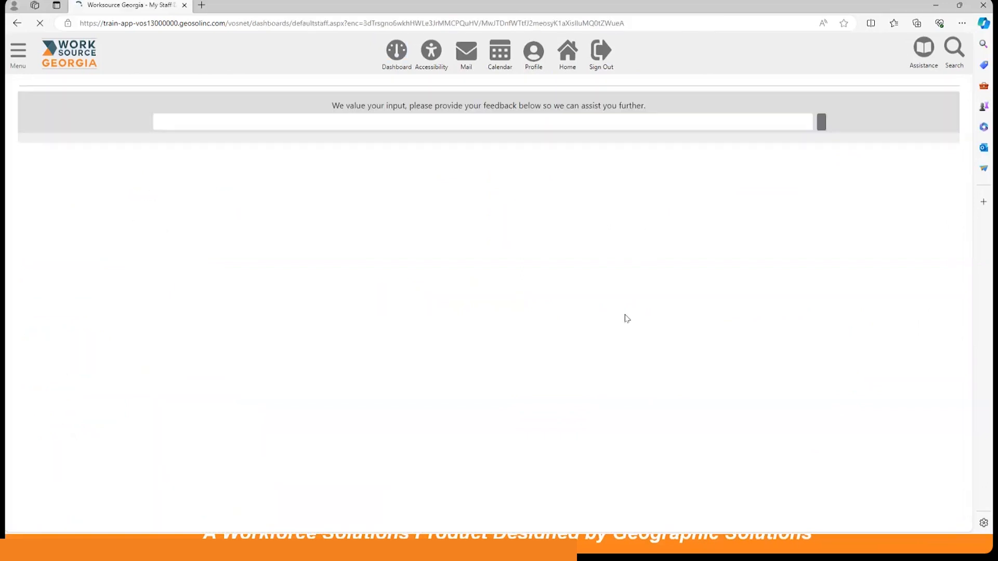
pyautogui.scroll(-4, 453, 244)
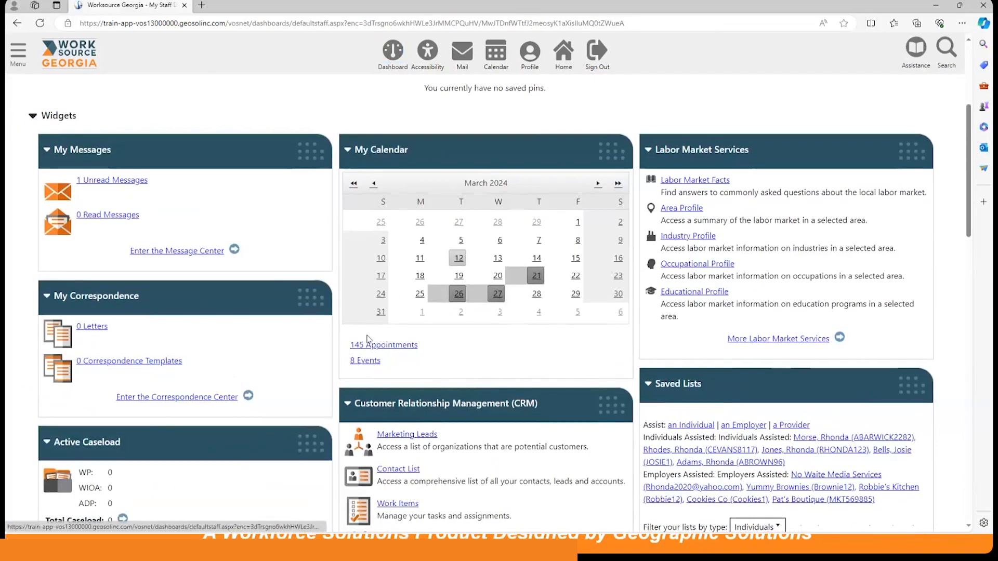
pyautogui.click(538, 313)
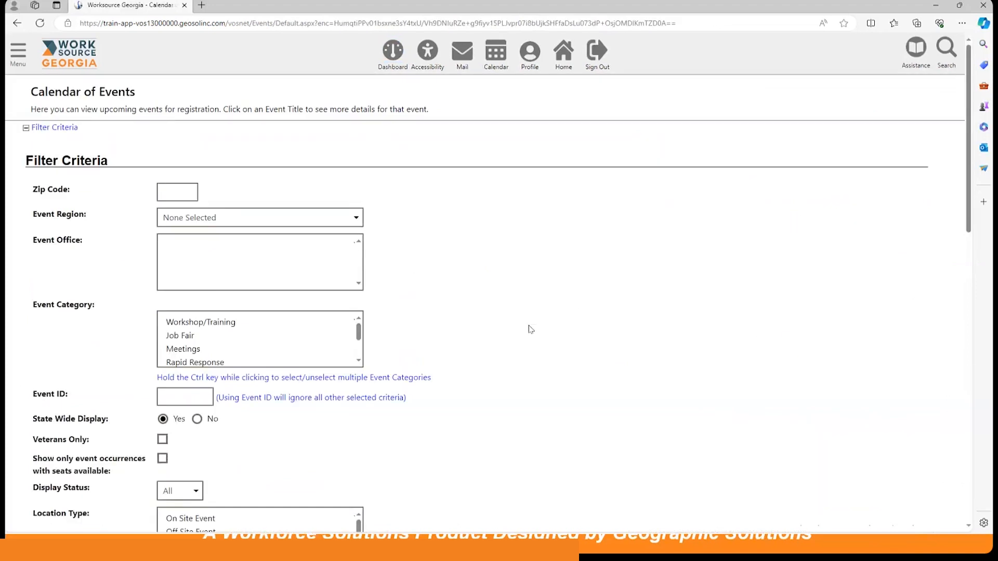
pyautogui.scroll(-10, 530, 329)
pyautogui.scroll(-3, 530, 329)
pyautogui.click(482, 305)
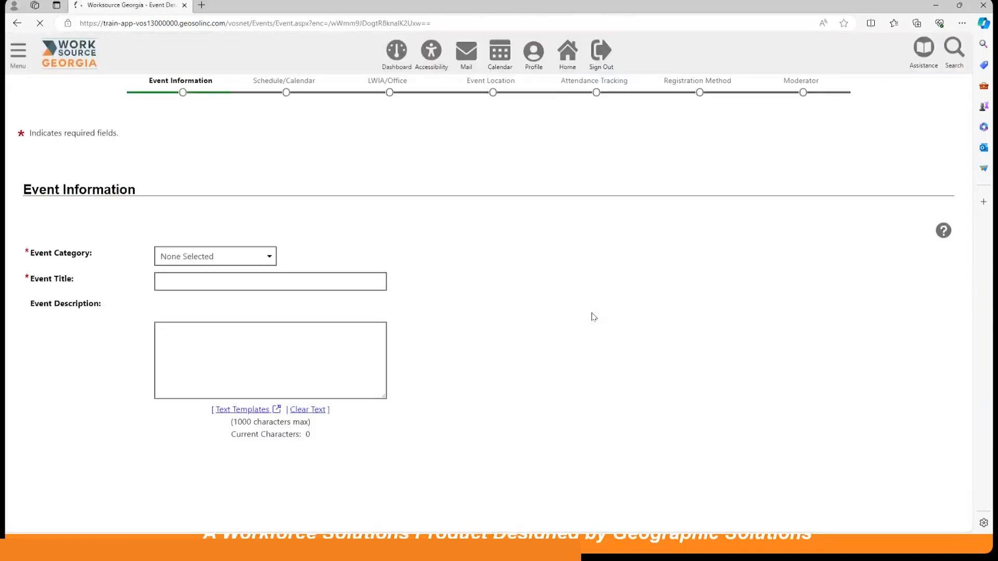
# Set the event category to Workshop/Training and fill the description from the saved text template "Creating a Winning Résumé".
pyautogui.scroll(-3, 320, 297)
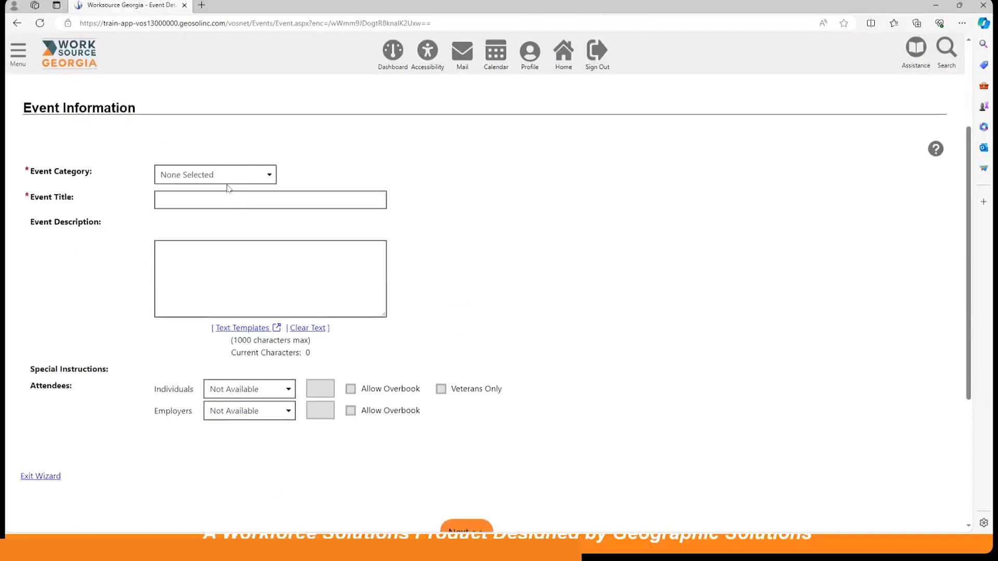
pyautogui.click(223, 177)
pyautogui.click(221, 205)
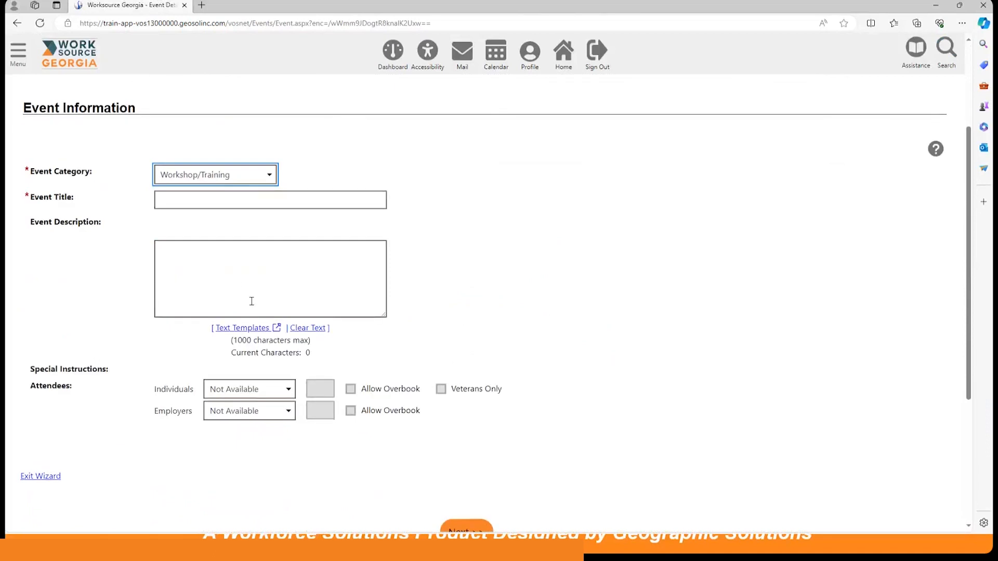
pyautogui.click(249, 327)
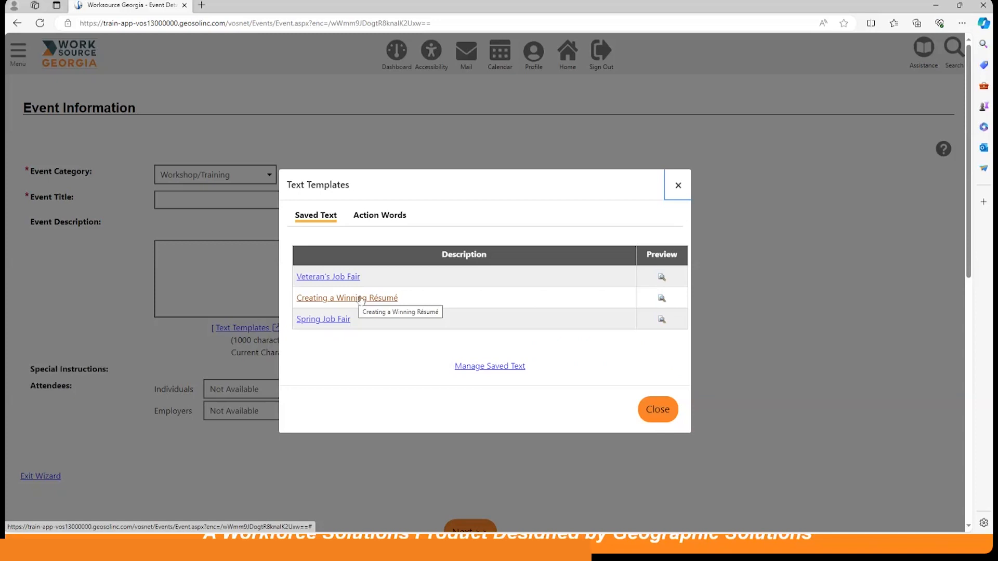
pyautogui.click(361, 300)
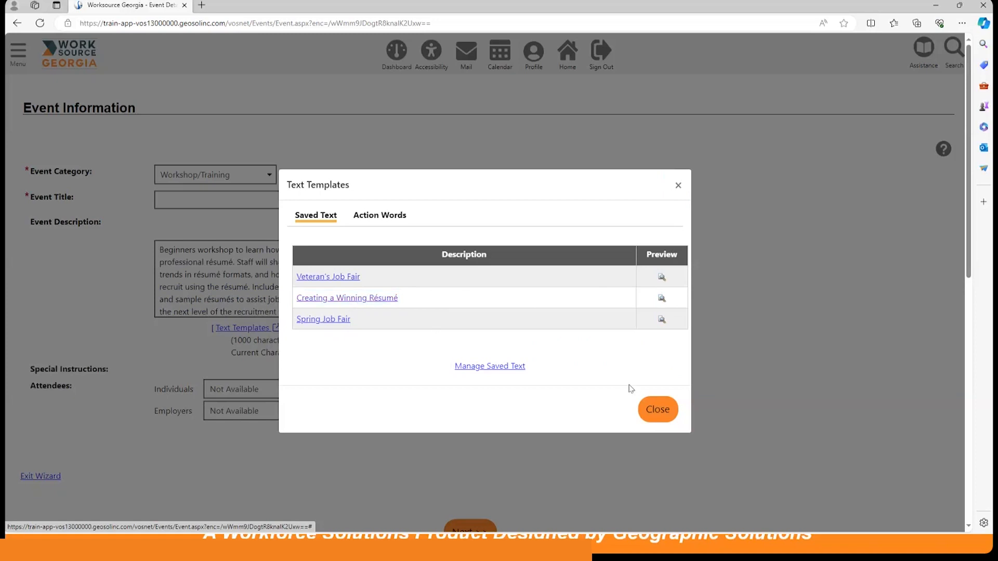
pyautogui.click(658, 411)
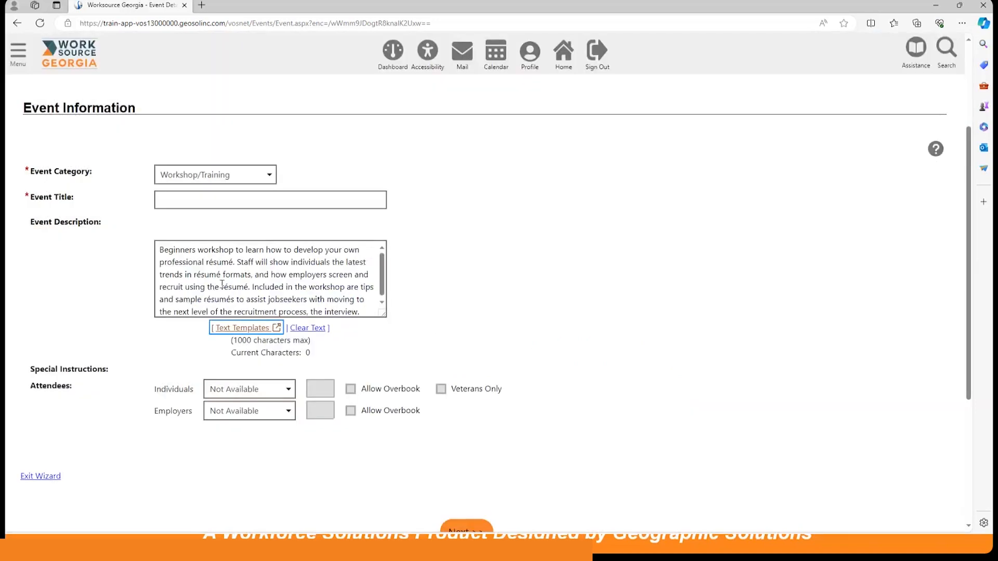
# Title the event "Creating a Winning Résumé Workshop".
pyautogui.click(187, 197)
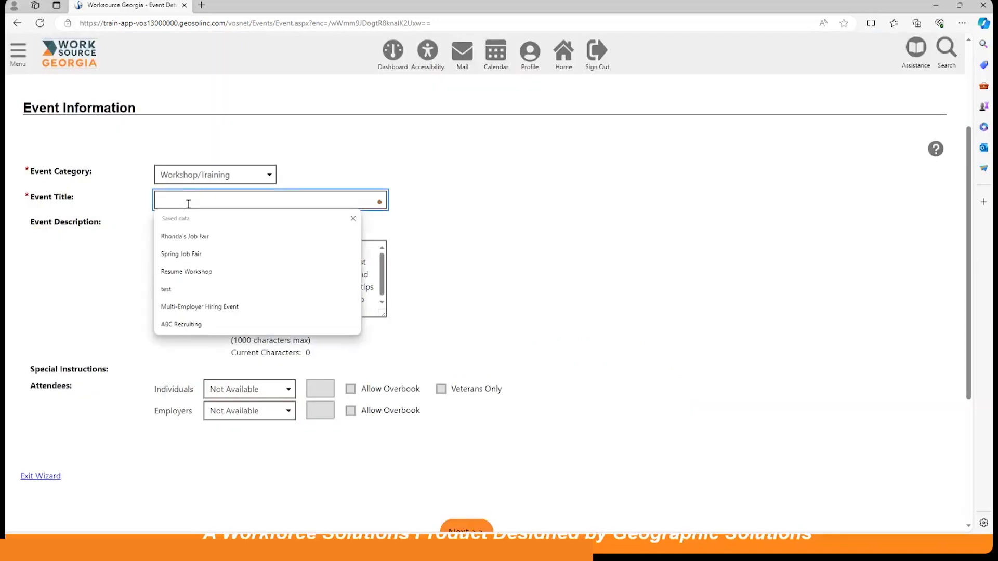
pyautogui.write('Creating a Winning Résumé Workshop')
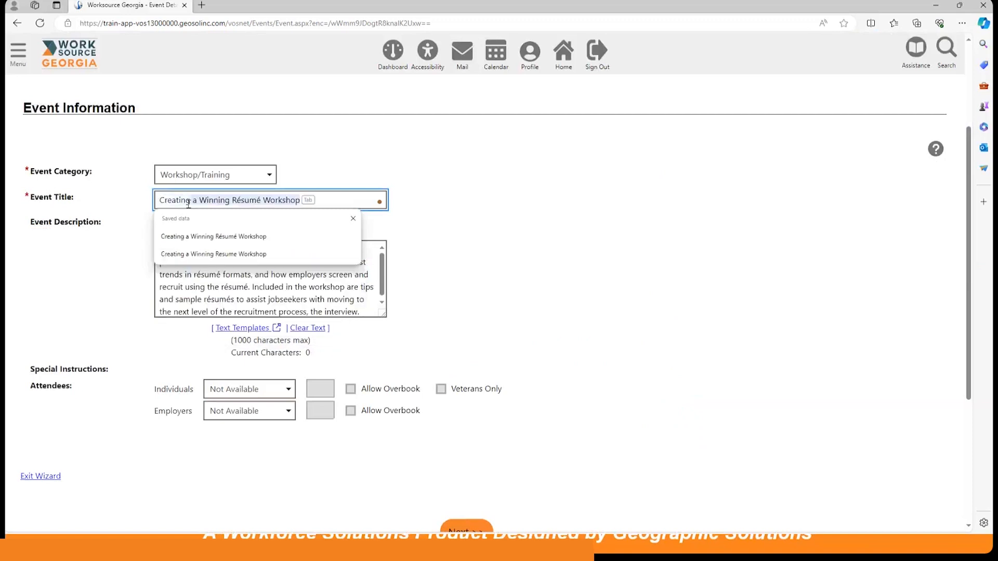
pyautogui.click(245, 237)
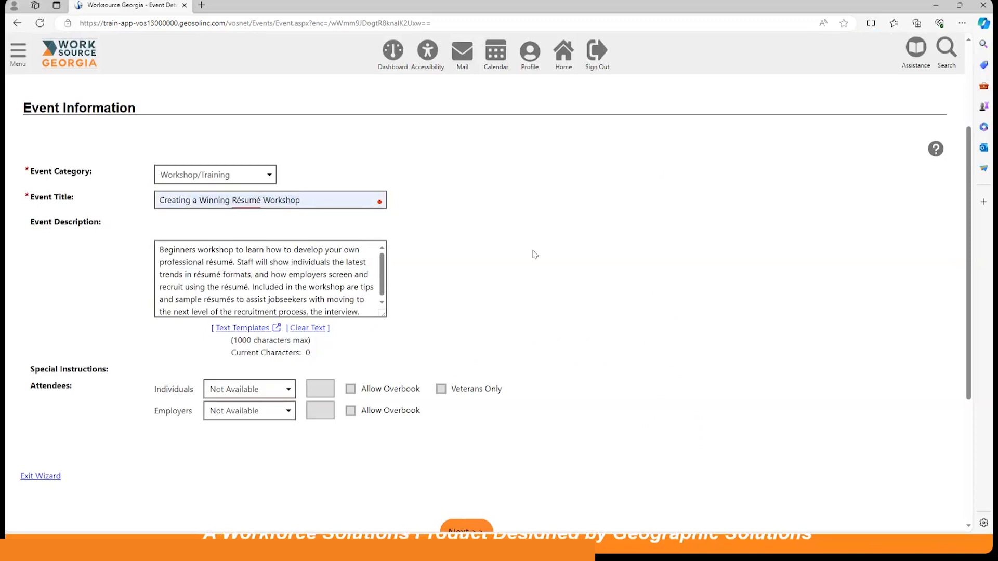
# Limit the class size for individual attendees to 25 and continue to the event's schedule.
pyautogui.scroll(-3, 513, 262)
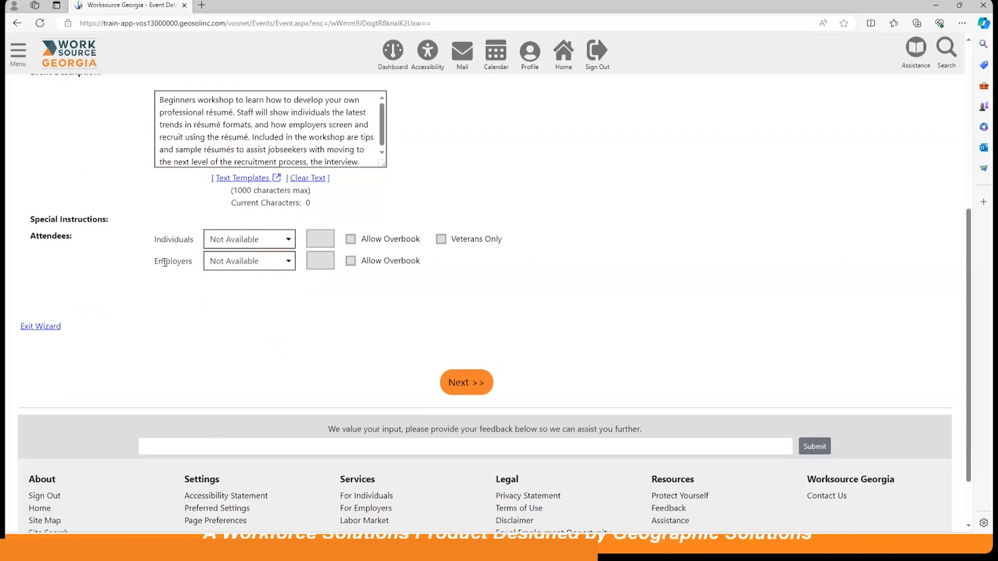
pyautogui.click(260, 242)
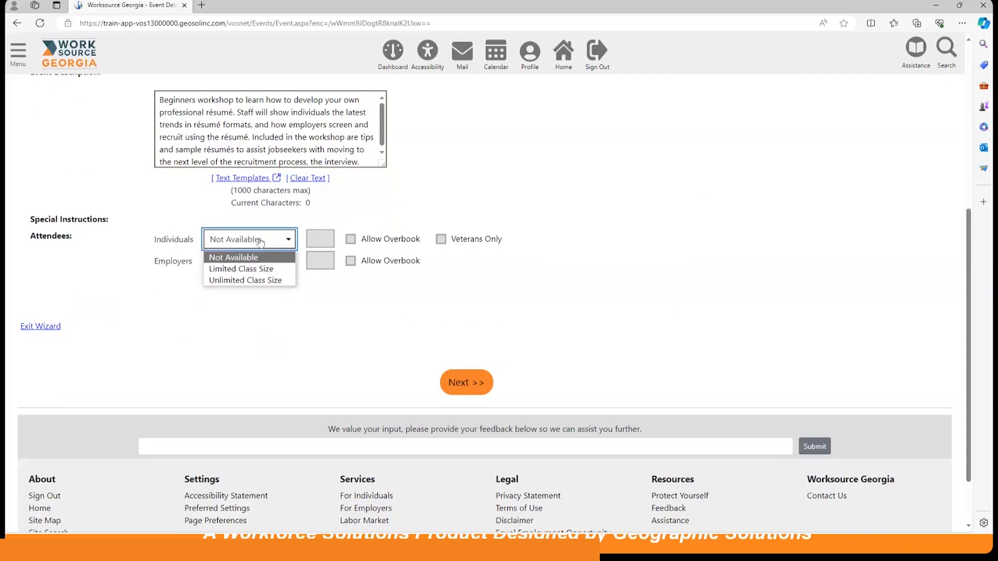
pyautogui.click(247, 269)
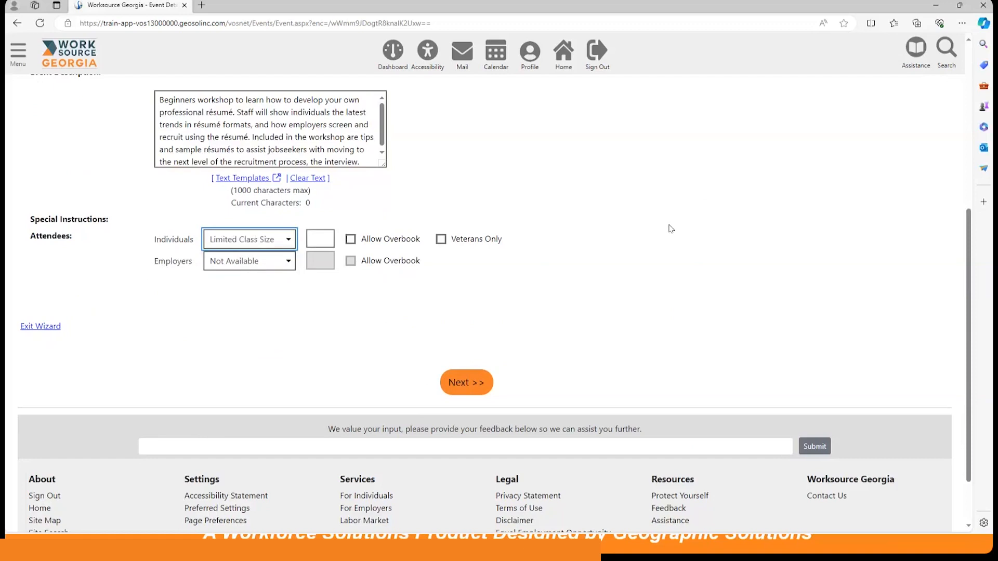
pyautogui.click(325, 237)
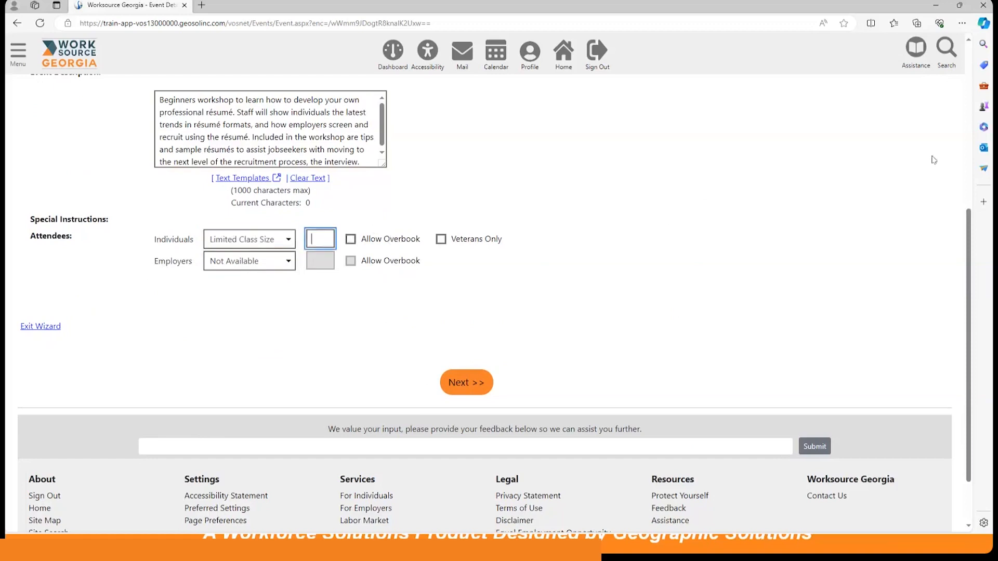
pyautogui.write('25')
pyautogui.click(813, 174)
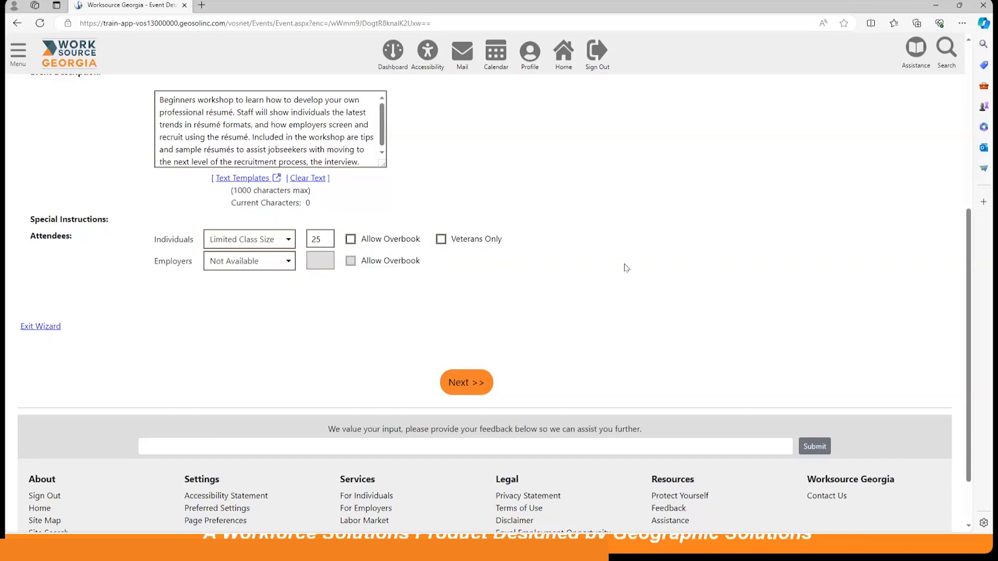
pyautogui.click(467, 382)
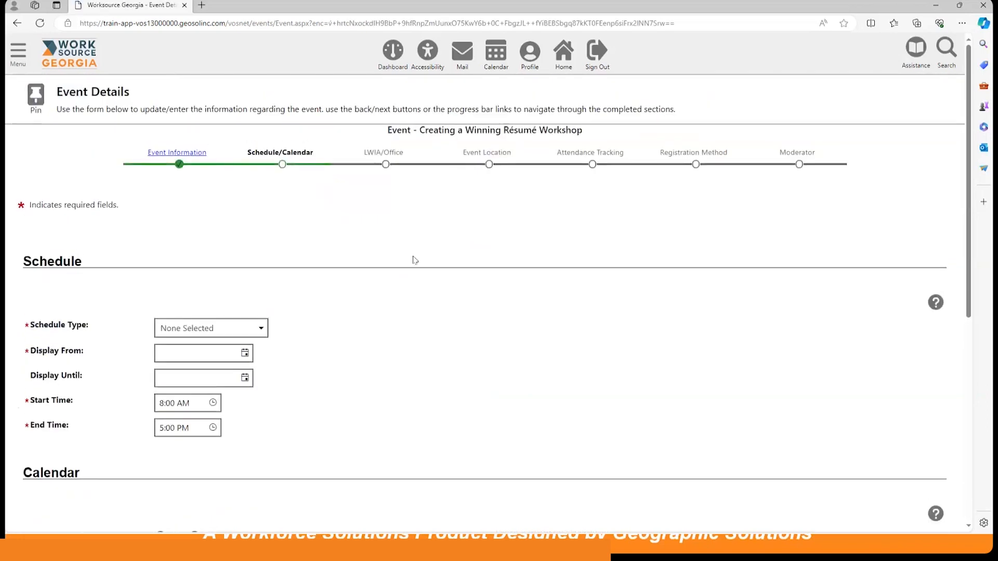
# Set the schedule to Recurring - Weekly, displayed from 3/28/2024 until 5/30/2024.
pyautogui.scroll(-3, 454, 275)
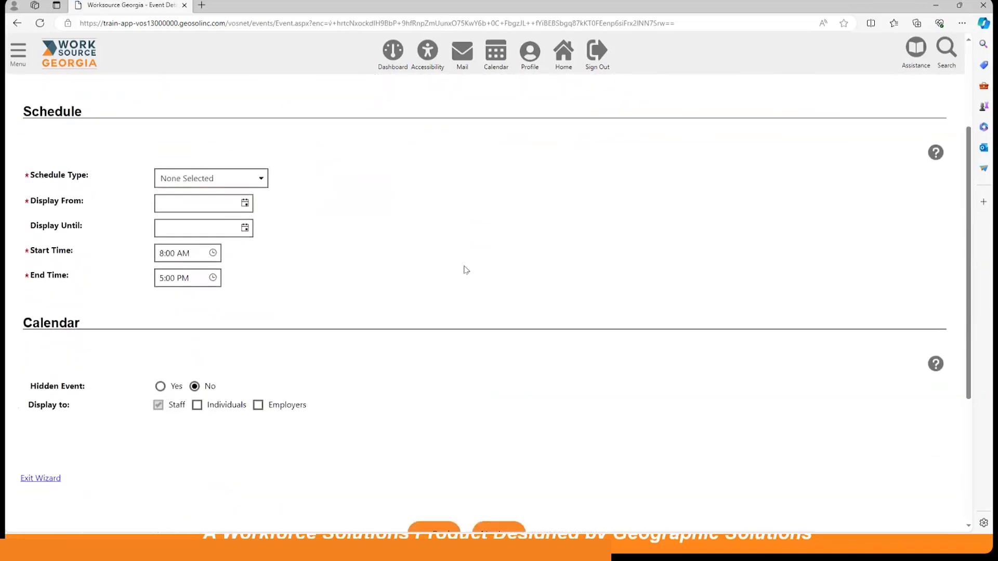
pyautogui.click(225, 180)
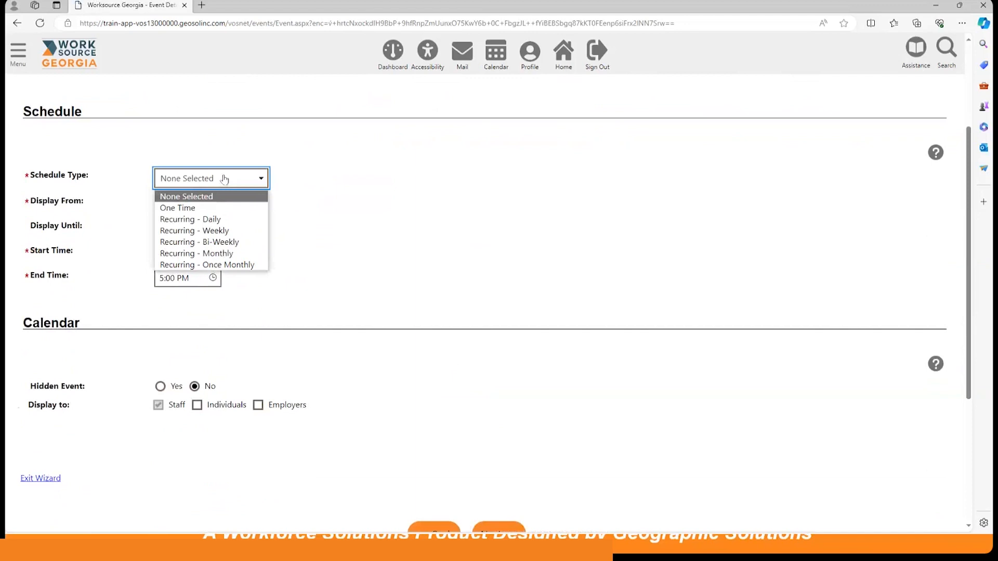
pyautogui.click(218, 230)
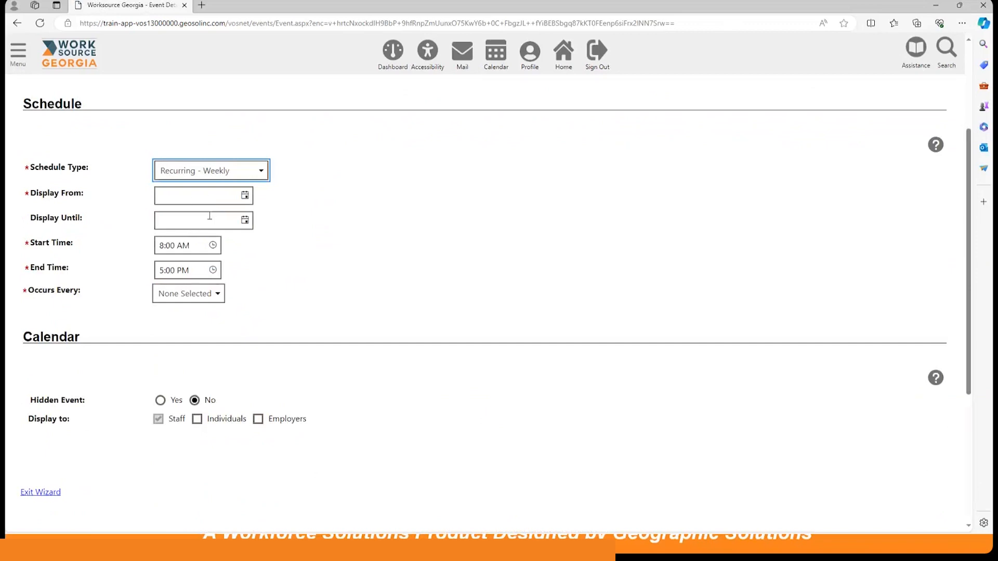
pyautogui.click(245, 196)
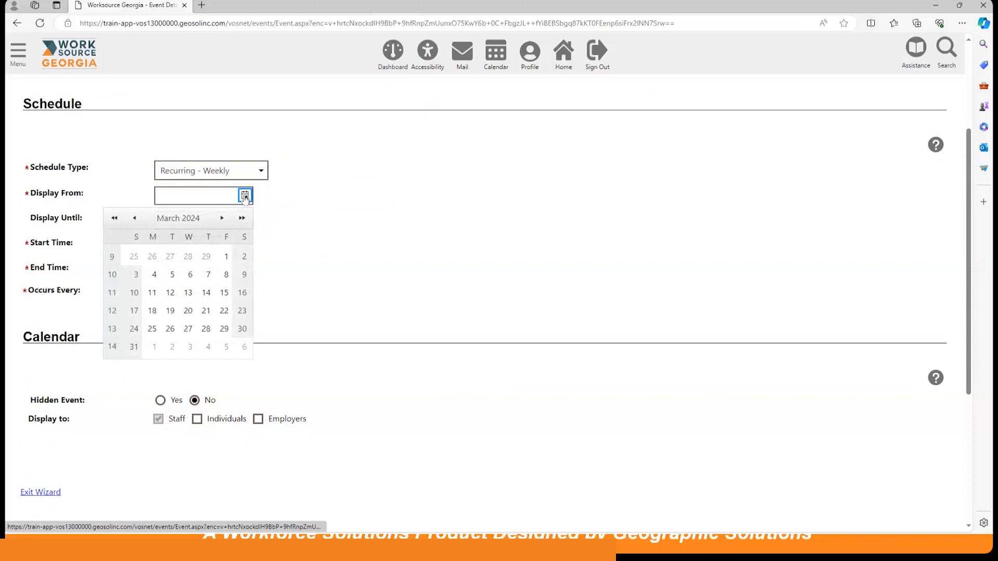
pyautogui.click(206, 331)
pyautogui.click(245, 220)
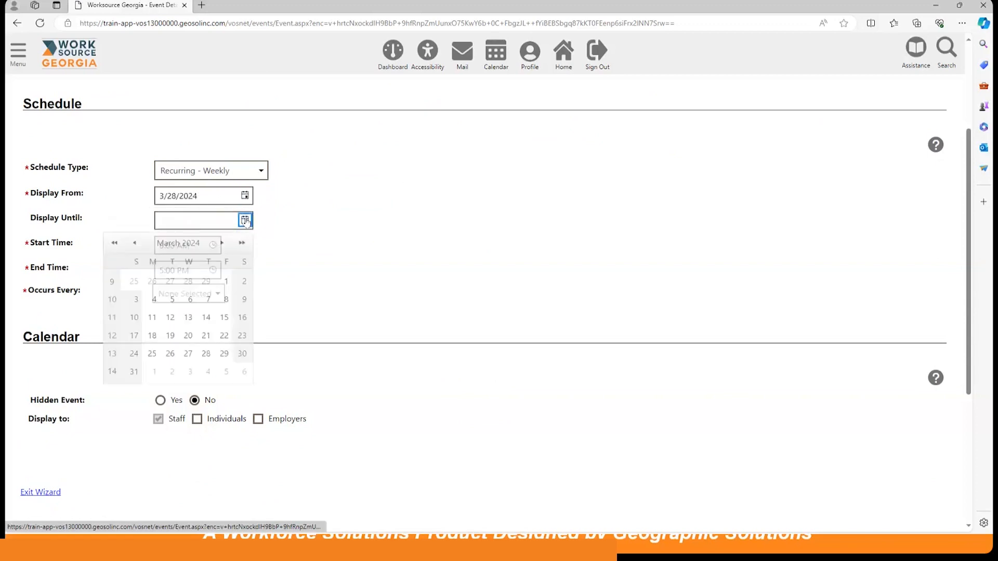
pyautogui.click(223, 243)
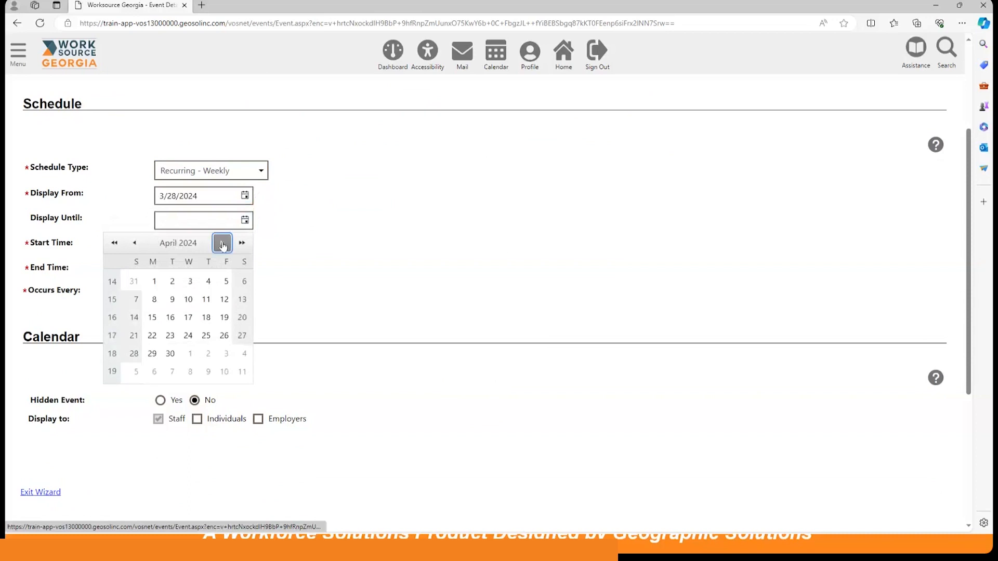
pyautogui.click(223, 244)
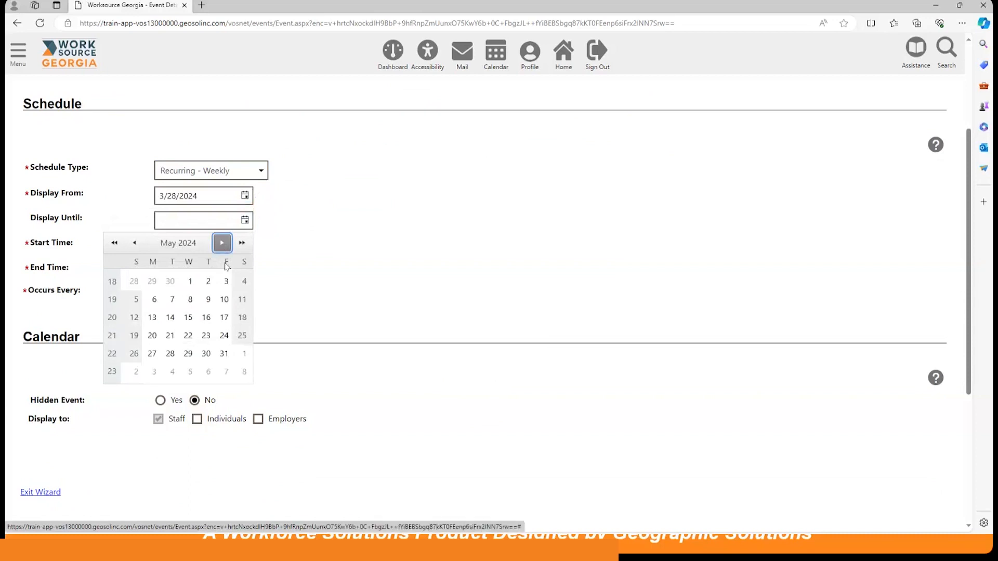
pyautogui.click(207, 354)
# Set the workshop to run from 10:30 AM to 11:30 AM every Thursday.
pyautogui.scroll(-2, 430, 201)
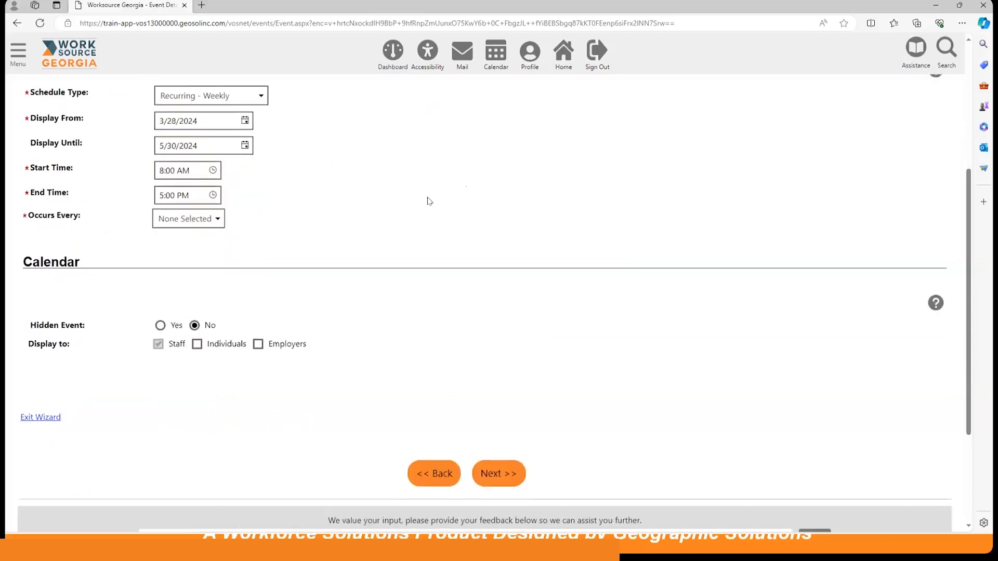
pyautogui.click(212, 171)
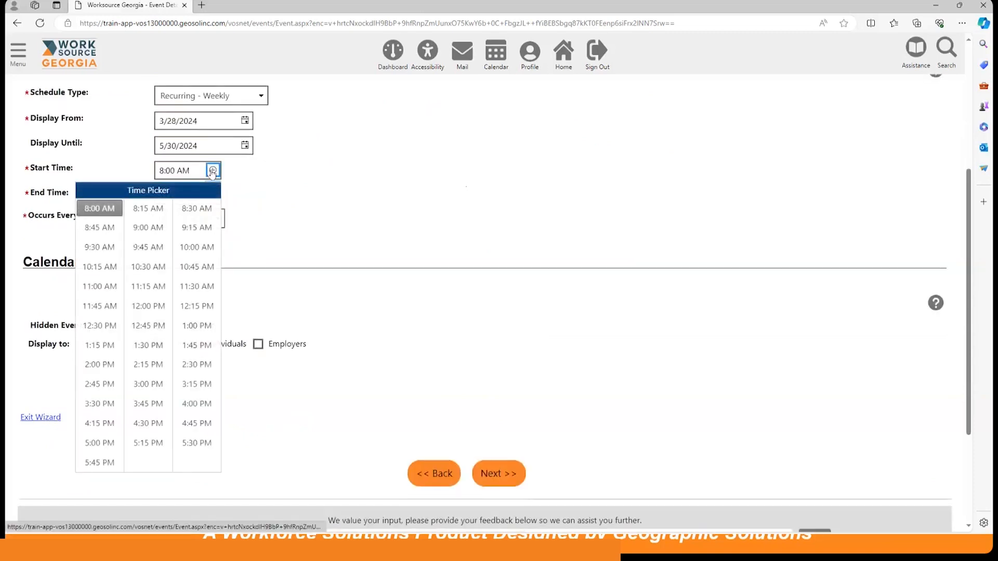
pyautogui.click(148, 267)
pyautogui.click(218, 195)
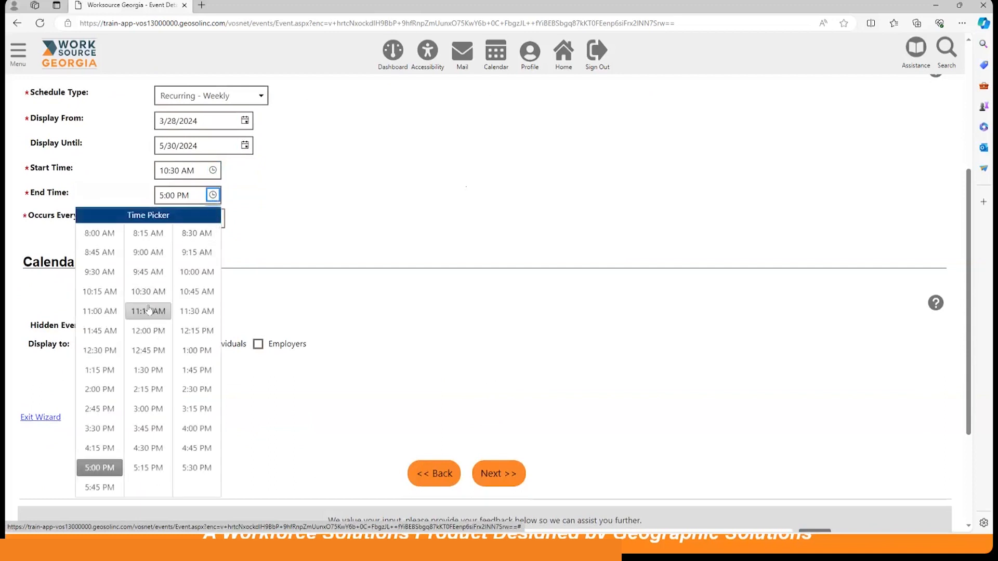
pyautogui.click(196, 310)
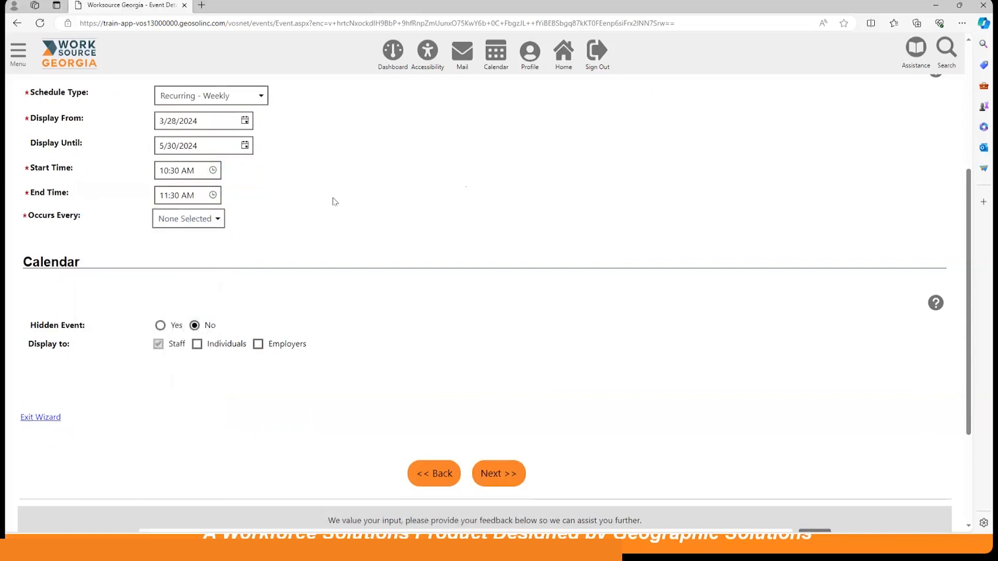
pyautogui.click(207, 221)
pyautogui.click(210, 291)
pyautogui.click(388, 203)
# Display the event on the calendar to Individuals as well and continue to the LWIA/Office page.
pyautogui.scroll(-2, 507, 161)
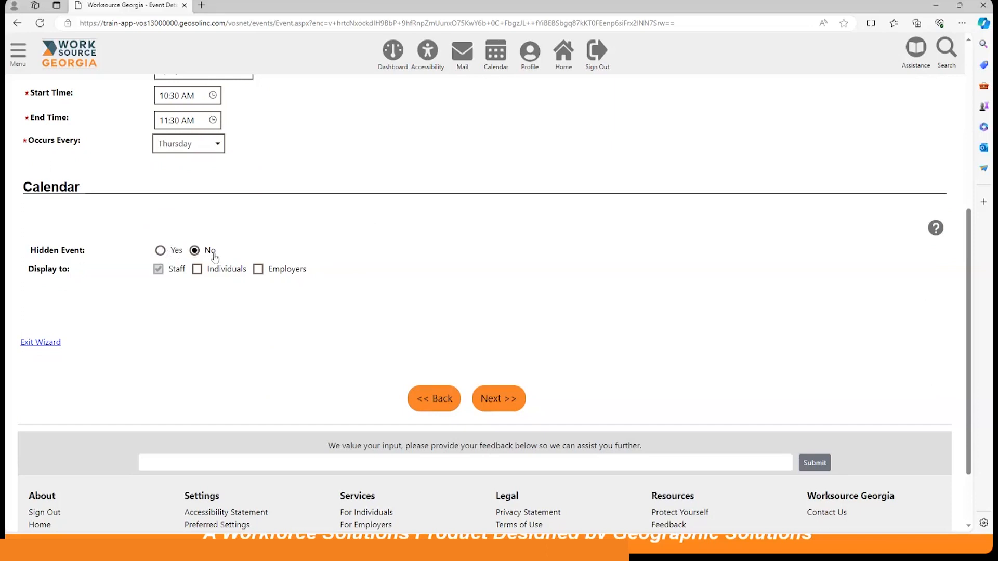
pyautogui.scroll(-2, 312, 222)
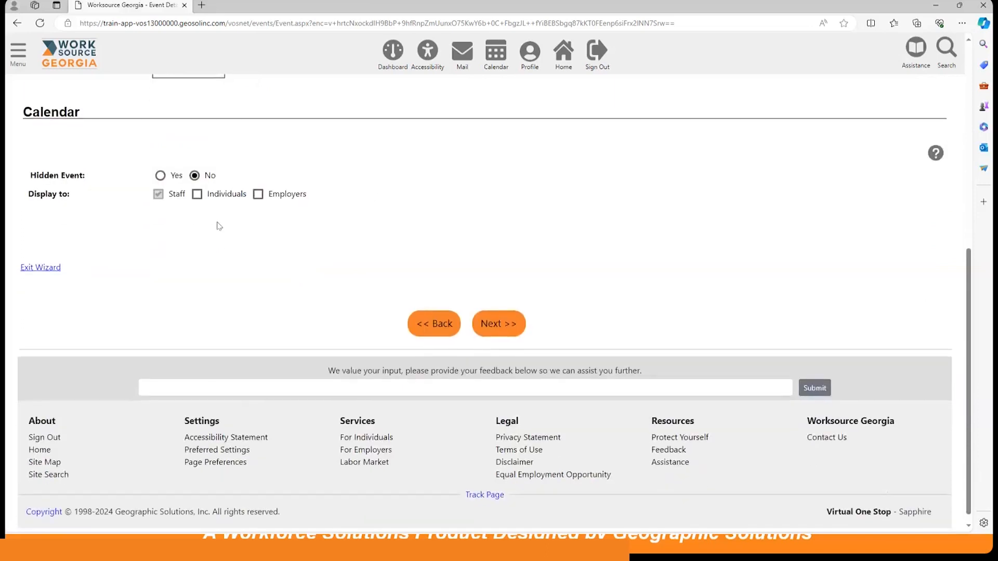
pyautogui.click(197, 196)
pyautogui.click(507, 327)
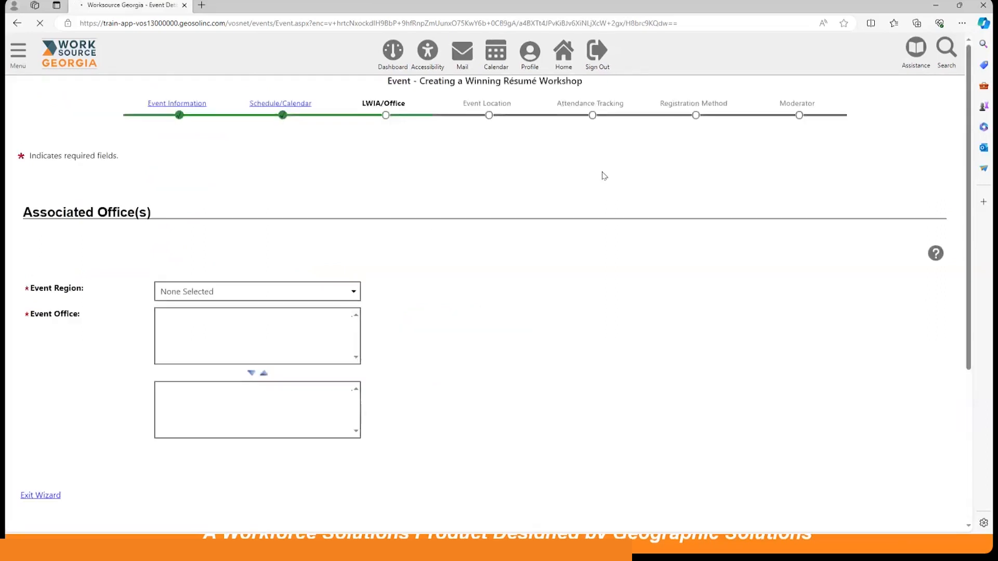
# Set the event region to Region 8, add Griffin Career Center as the event office and continue to the event location.
pyautogui.scroll(-4, 435, 289)
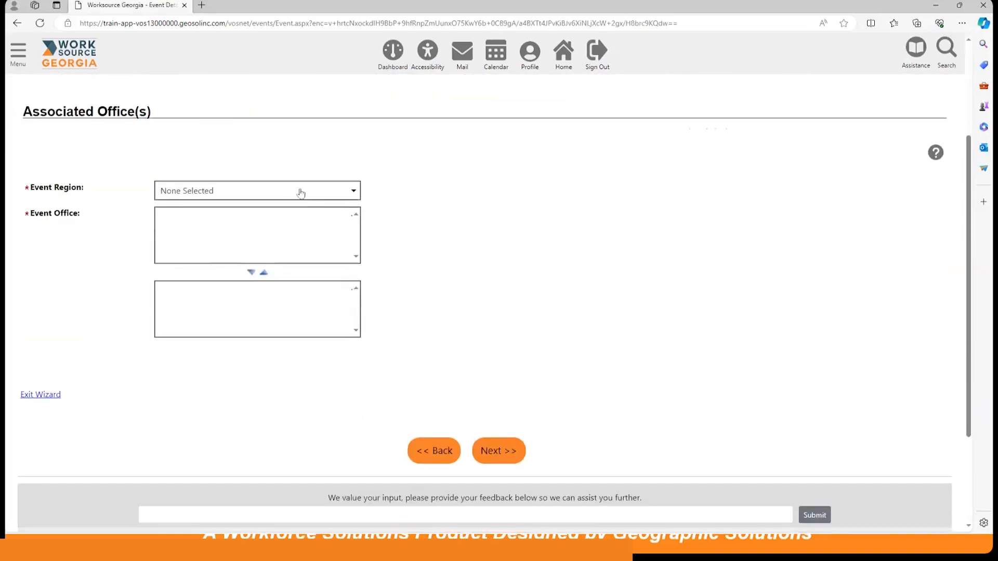
pyautogui.click(300, 191)
pyautogui.click(244, 300)
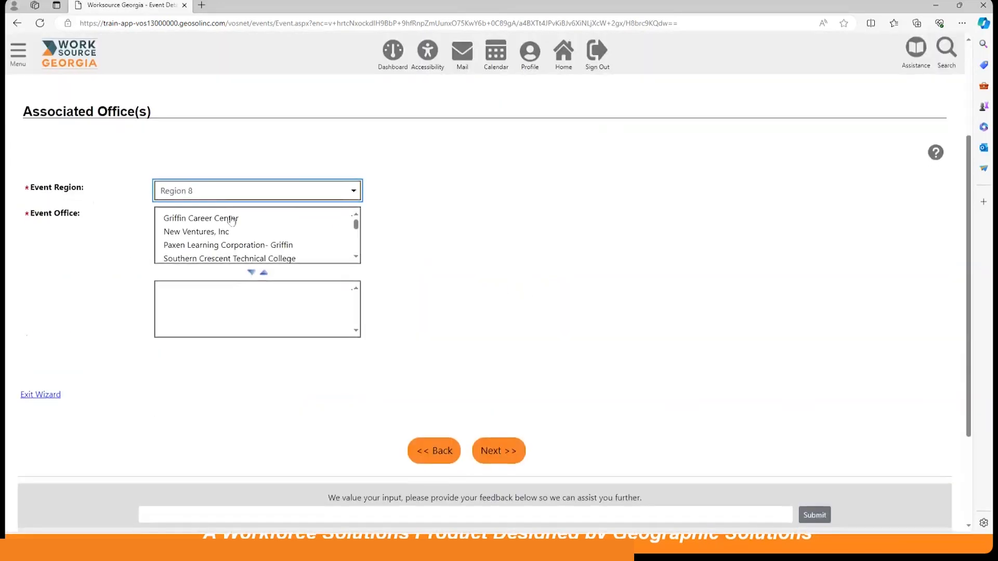
pyautogui.click(203, 222)
pyautogui.click(251, 277)
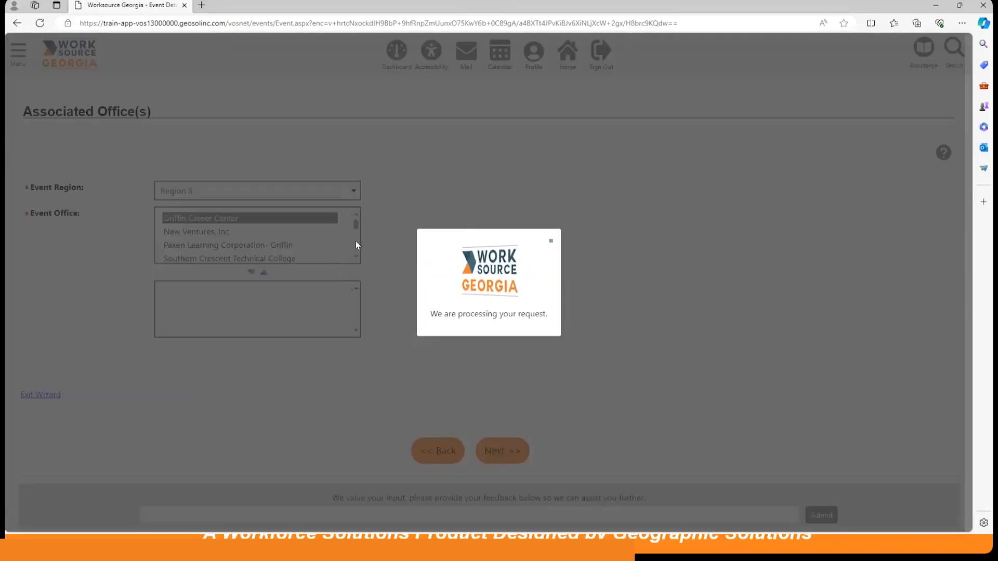
pyautogui.scroll(-1, 491, 258)
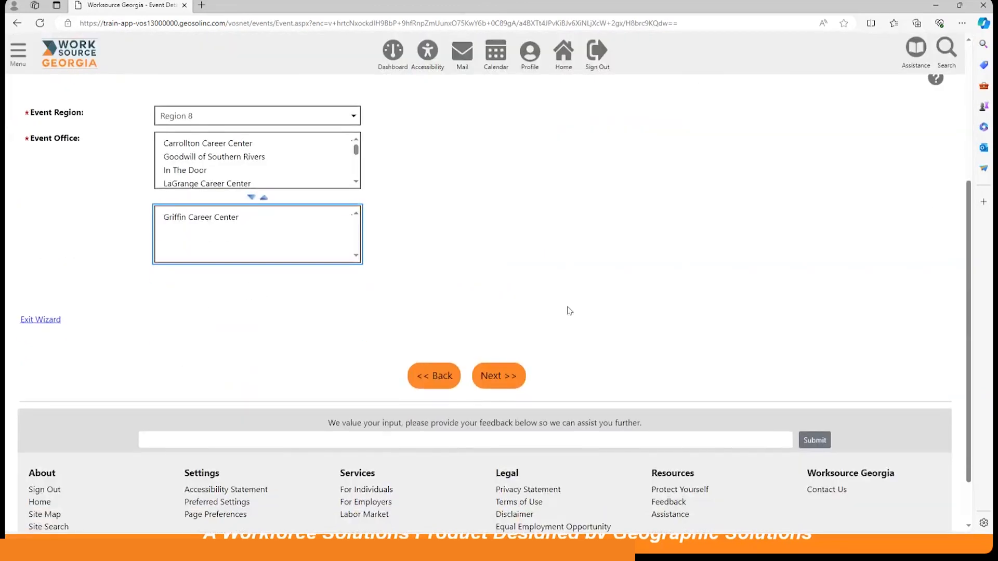
pyautogui.click(498, 376)
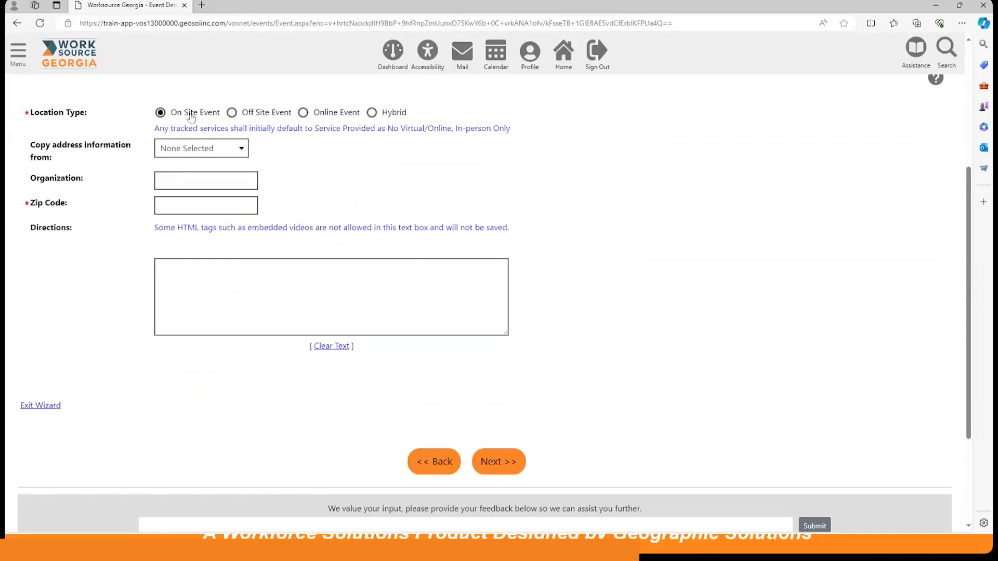
# Try the Off Site Event and Online Event location types to compare the fields each one asks for.
pyautogui.click(232, 113)
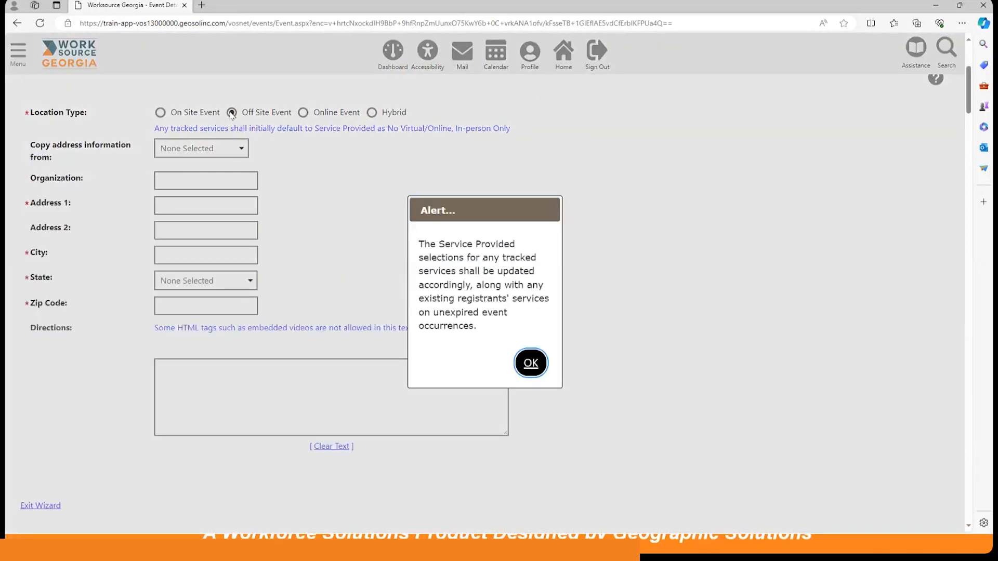
pyautogui.click(528, 364)
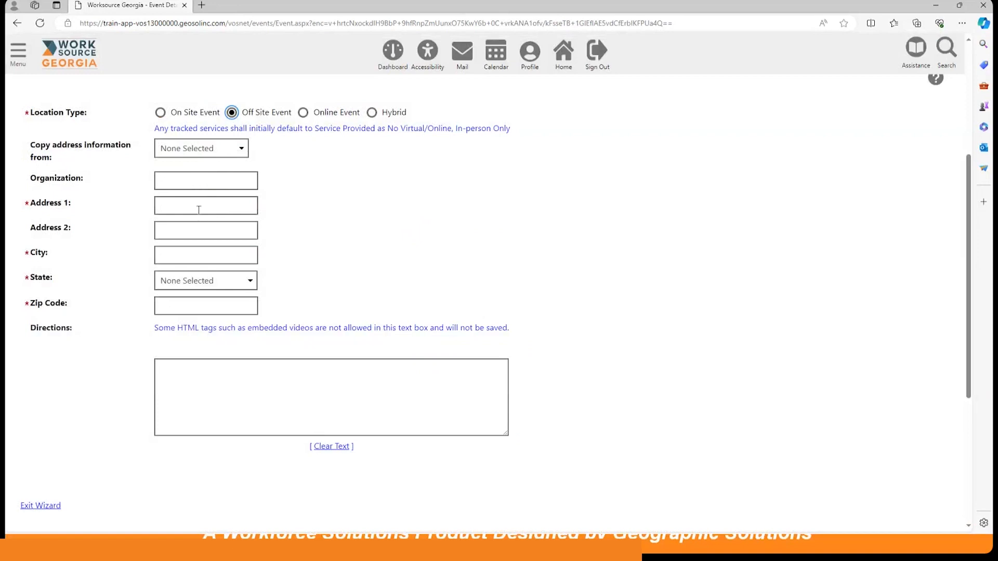
pyautogui.click(303, 113)
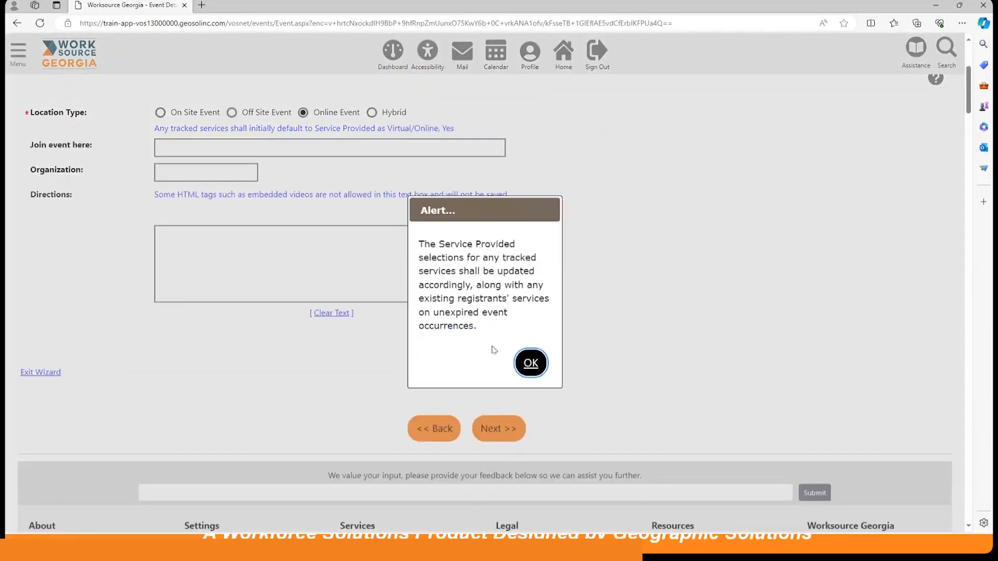
pyautogui.click(529, 363)
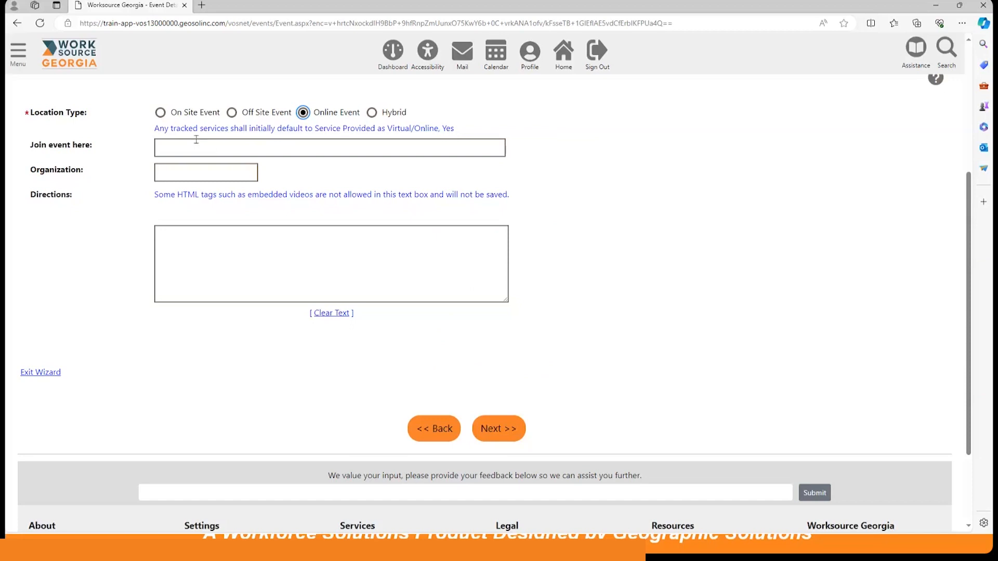
# Make the workshop an On Site Event with the address copied from Griffin Career Center, and continue to Attendance Tracking.
pyautogui.click(162, 114)
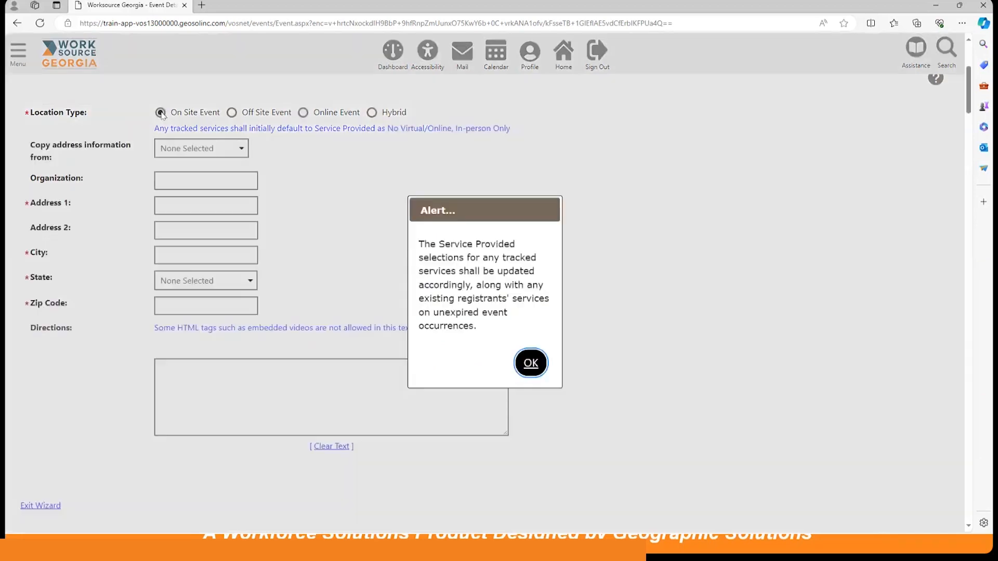
pyautogui.click(530, 363)
pyautogui.click(213, 149)
pyautogui.click(211, 177)
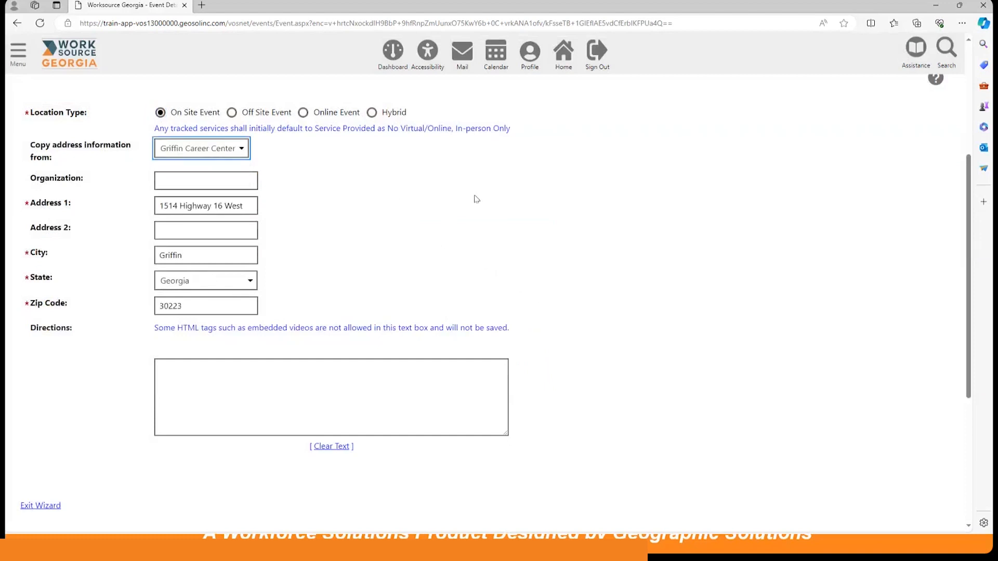
pyautogui.scroll(-3, 473, 198)
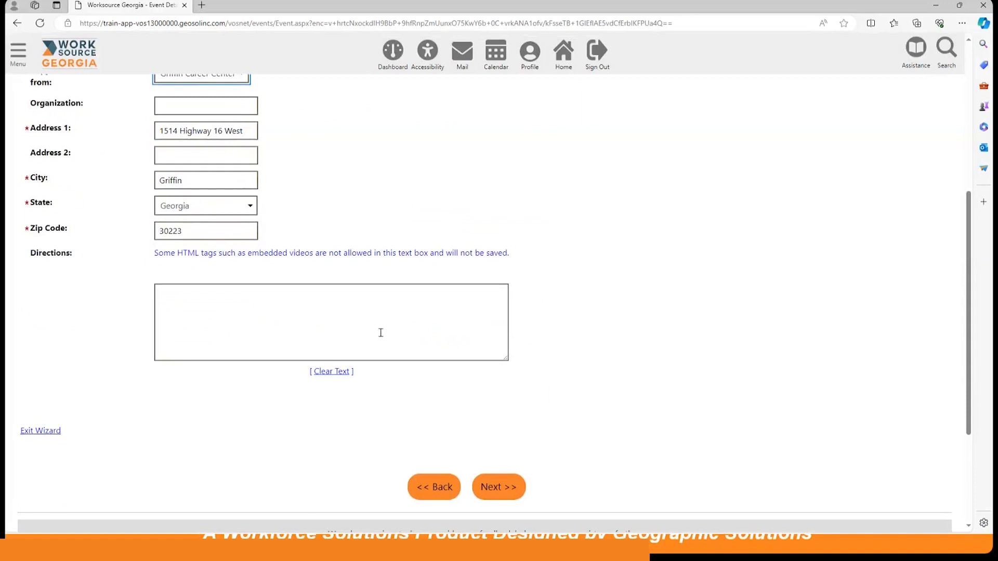
pyautogui.scroll(-3, 564, 258)
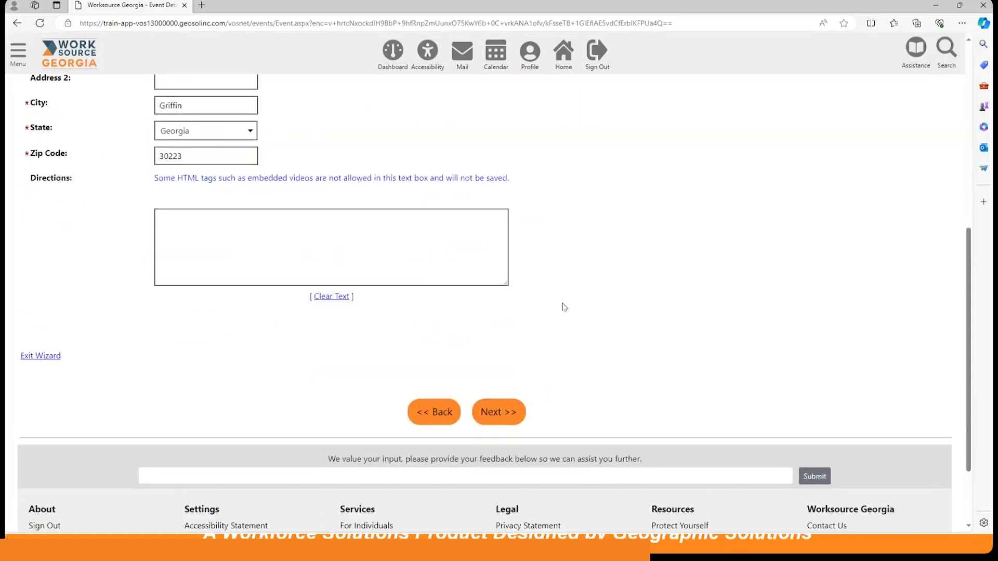
pyautogui.click(498, 412)
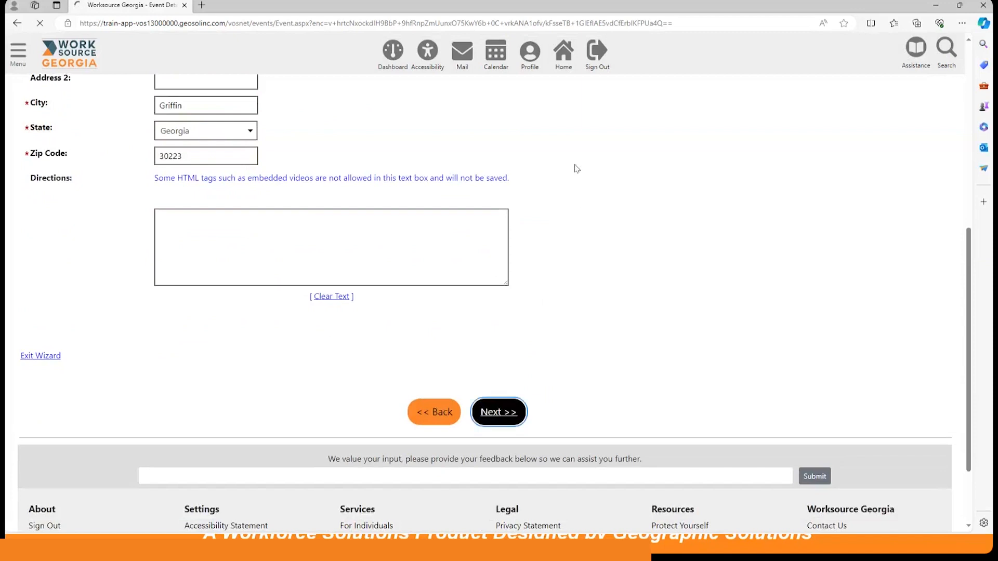
pyautogui.scroll(-2, 432, 245)
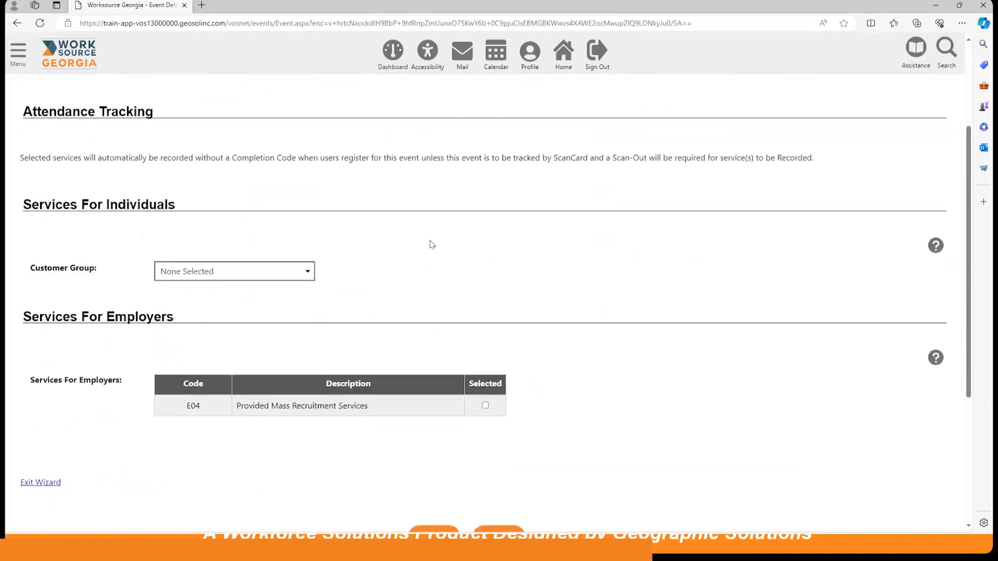
# Set the customer group under Services For Individuals to Wagner-Peyser.
pyautogui.scroll(-2, 432, 245)
pyautogui.scroll(1, 381, 230)
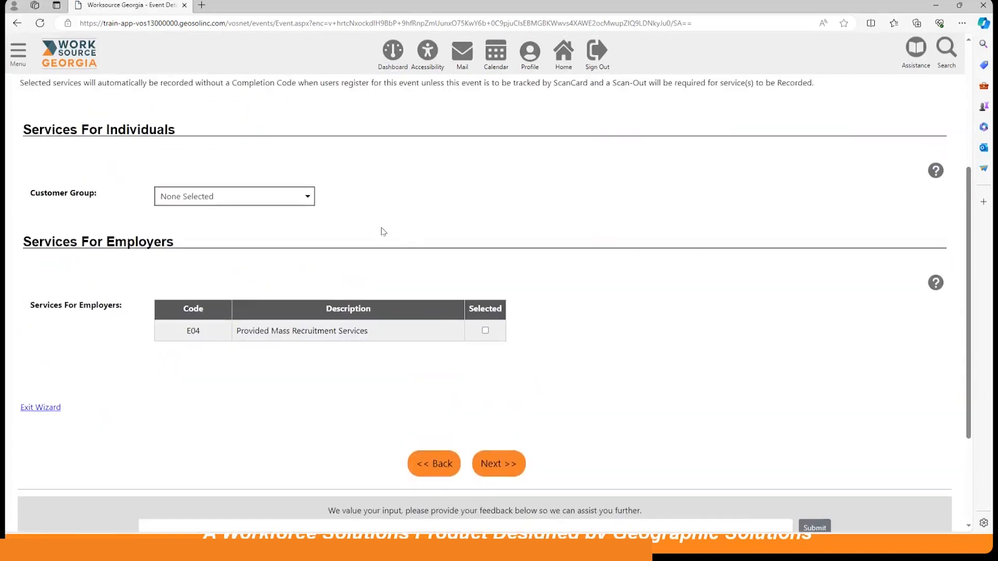
pyautogui.click(272, 200)
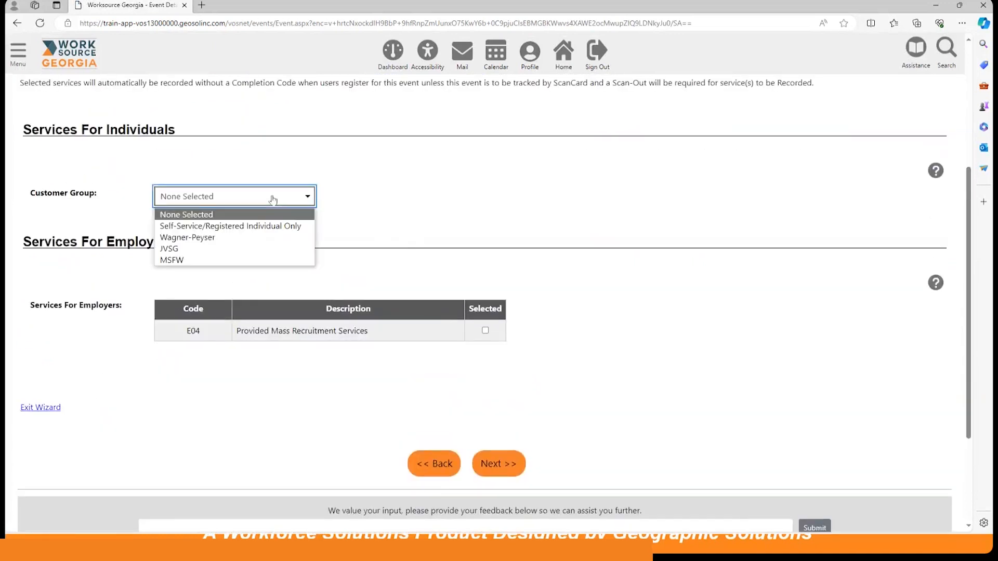
pyautogui.click(217, 239)
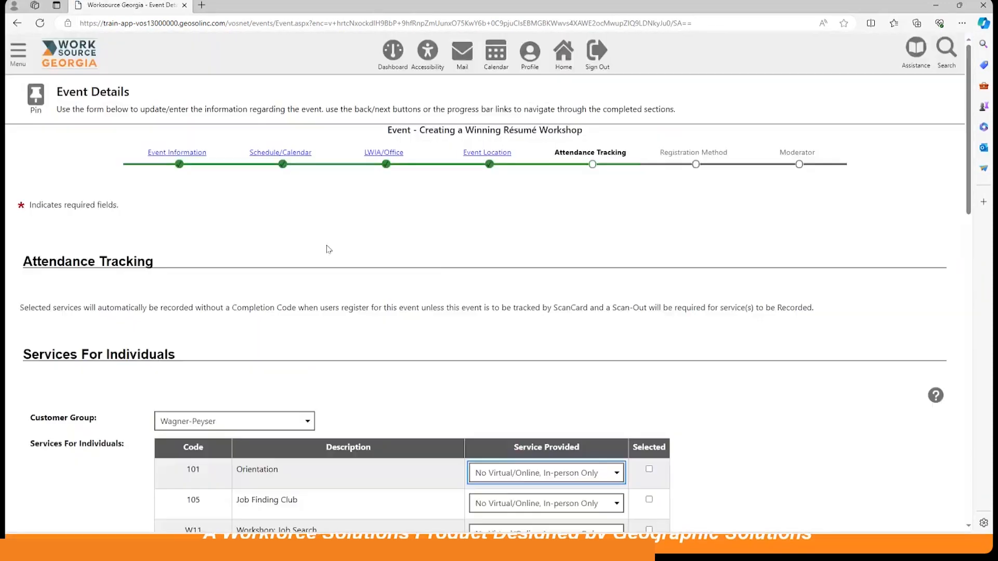
# Select W07 Workshop: Resume Writing as the individual service to record and continue to the Registration Method page.
pyautogui.scroll(-4, 430, 261)
pyautogui.scroll(-1, 387, 266)
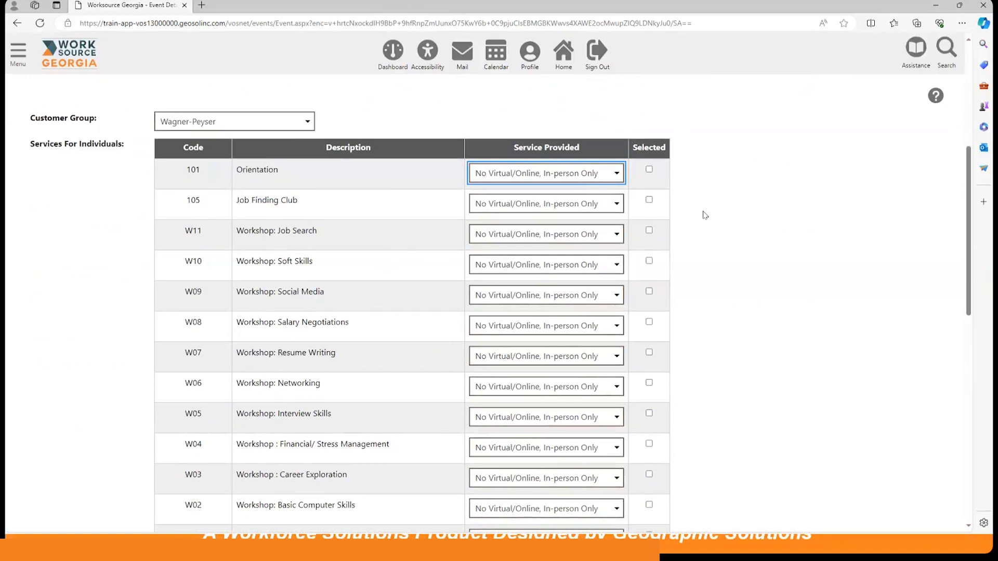
pyautogui.scroll(-2, 675, 249)
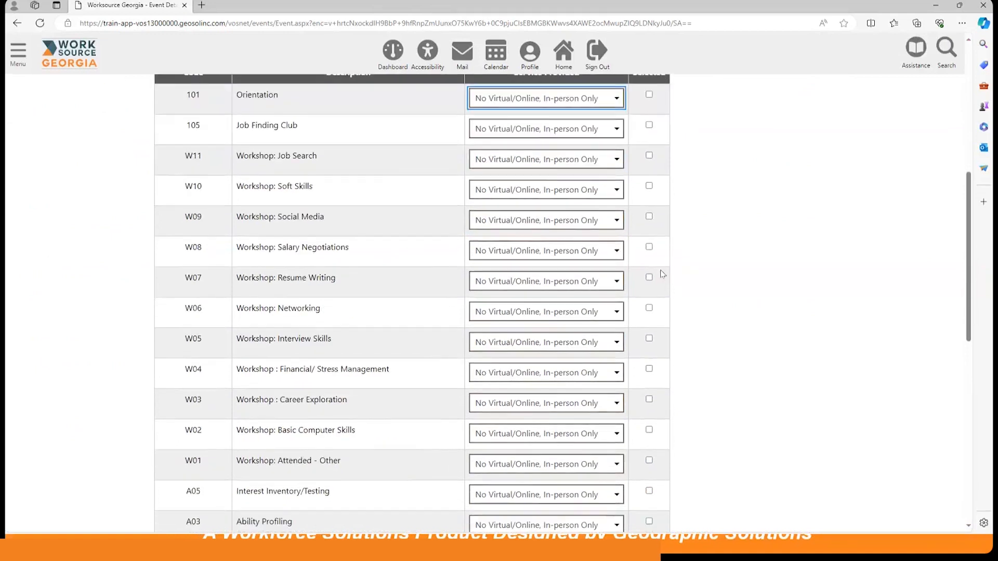
pyautogui.click(649, 278)
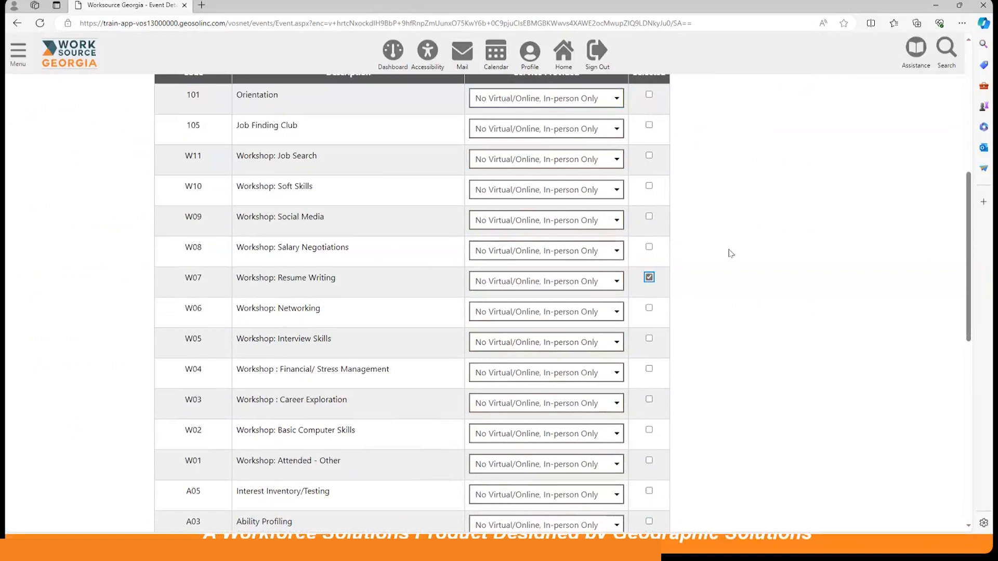
pyautogui.scroll(-2, 728, 254)
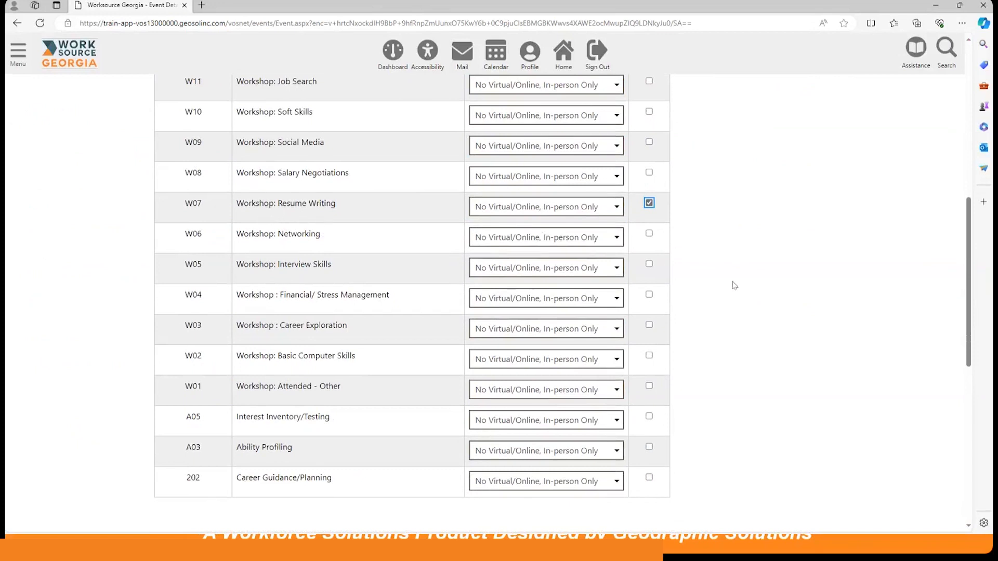
pyautogui.scroll(-3, 728, 284)
pyautogui.scroll(-6, 724, 284)
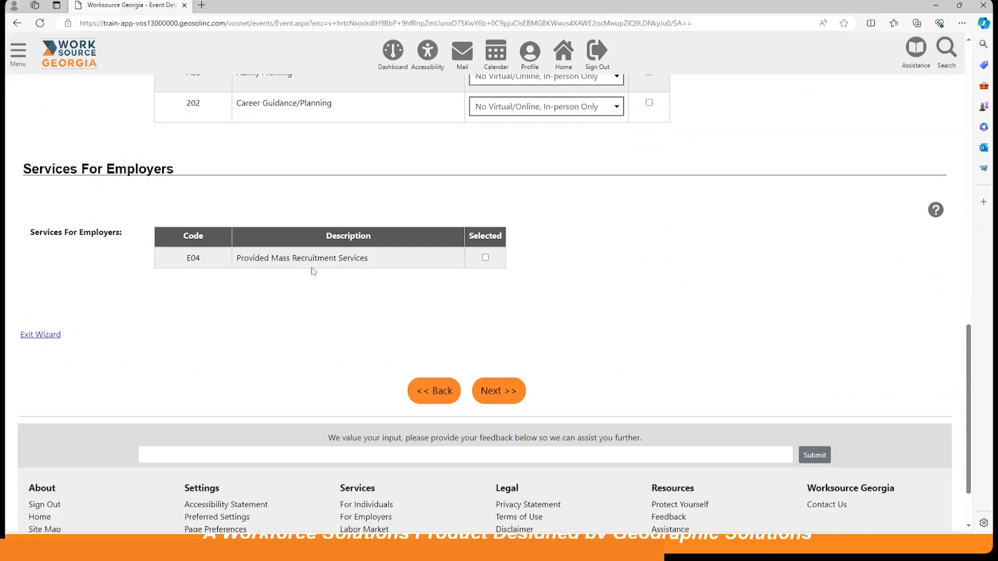
pyautogui.click(499, 390)
pyautogui.click(499, 391)
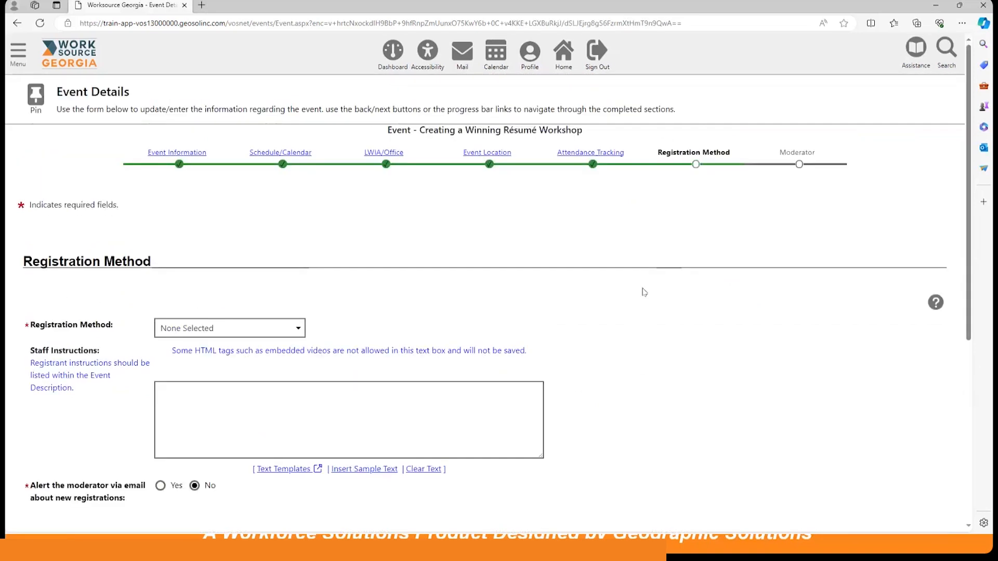
# Set the workshop's registration method to Register online and have registration close 1 day before.
pyautogui.scroll(-3, 643, 292)
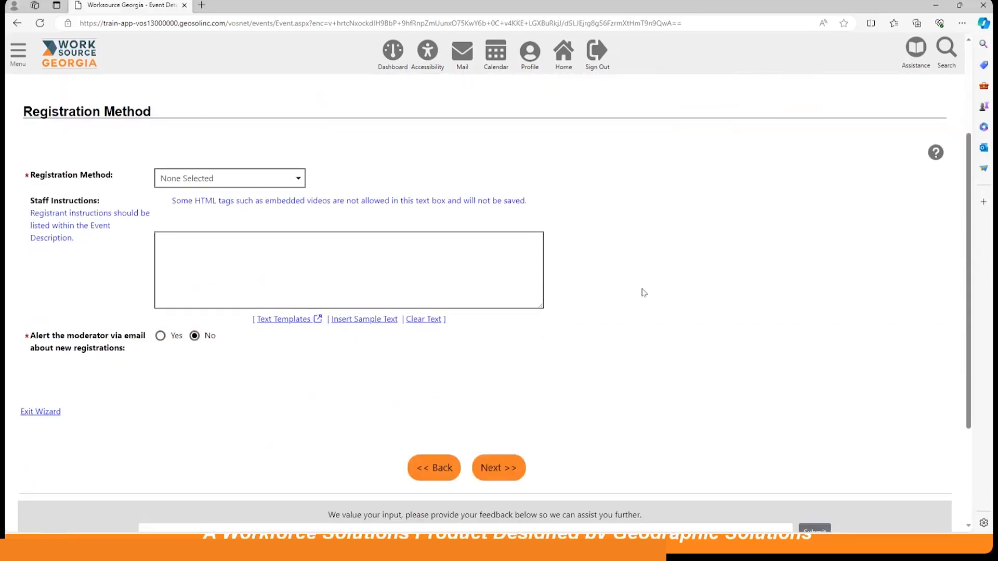
pyautogui.click(216, 178)
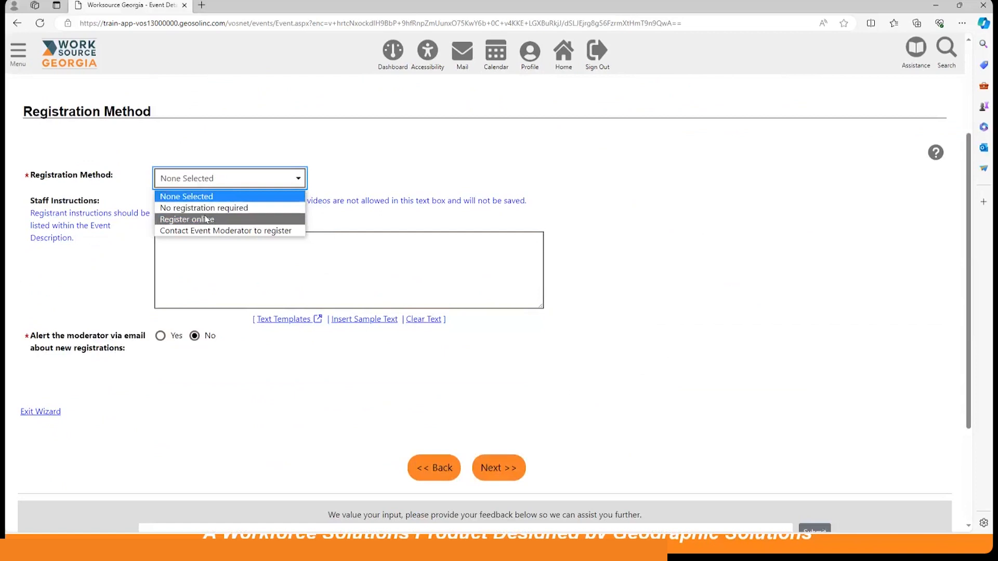
pyautogui.click(206, 219)
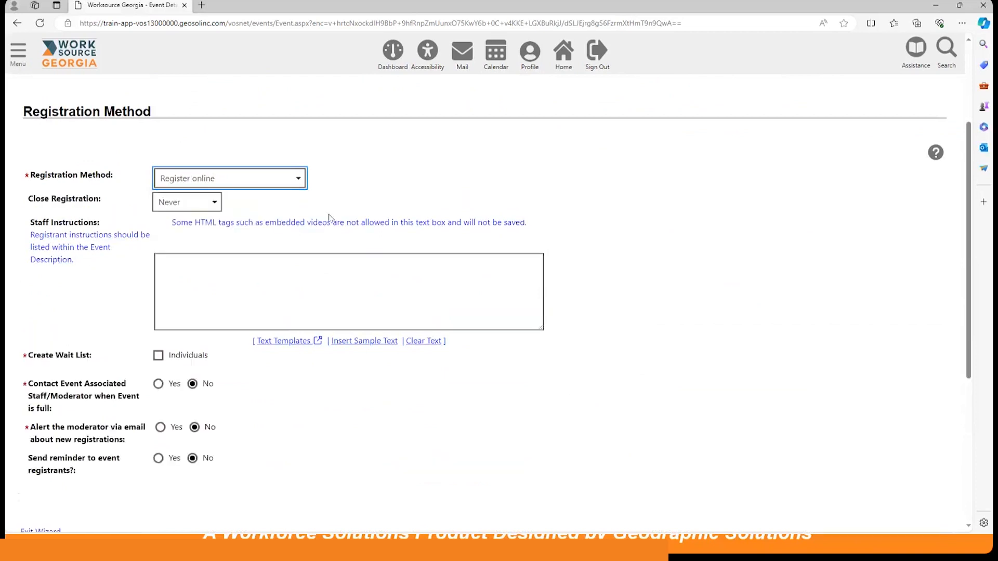
pyautogui.click(168, 204)
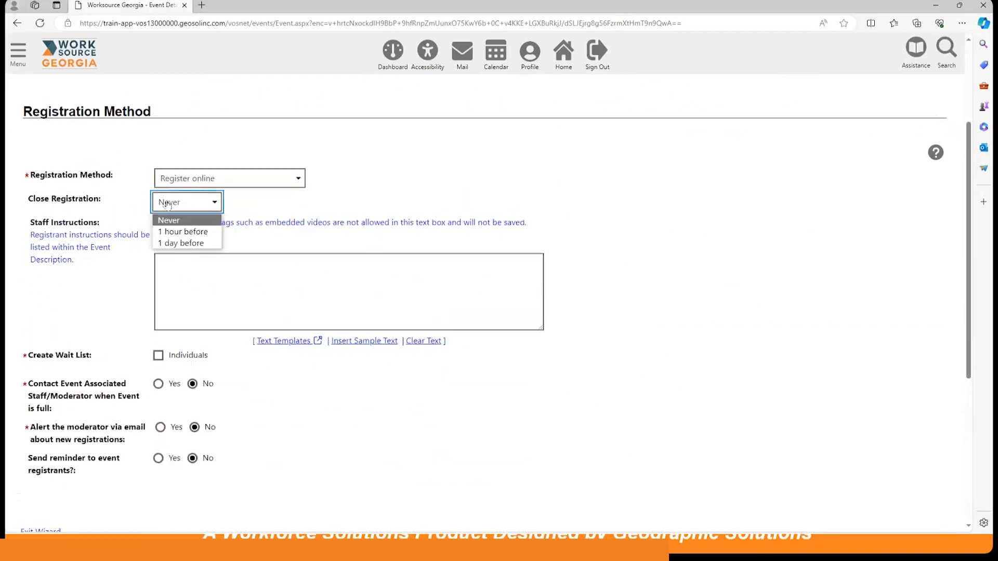
pyautogui.click(185, 247)
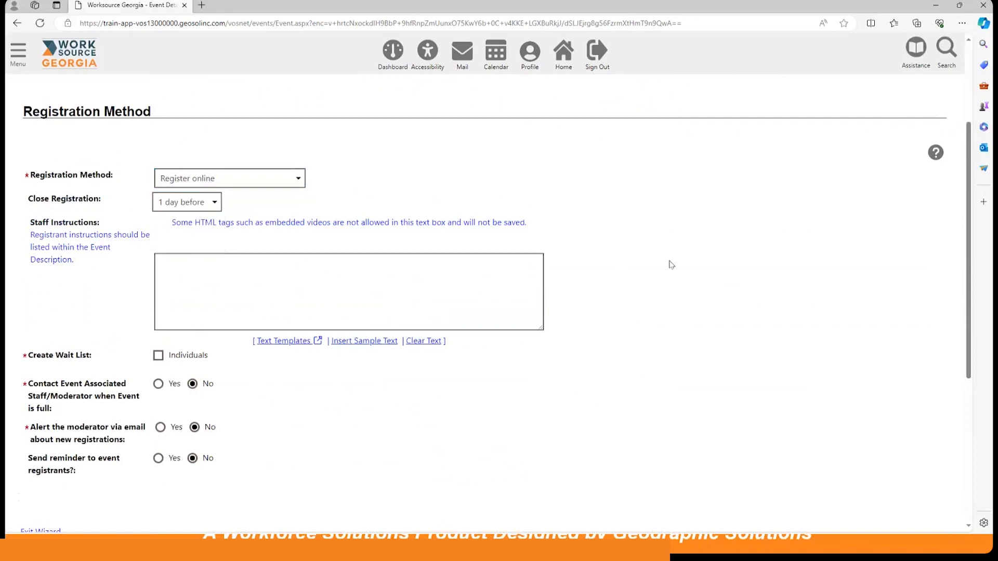
pyautogui.scroll(-2, 650, 263)
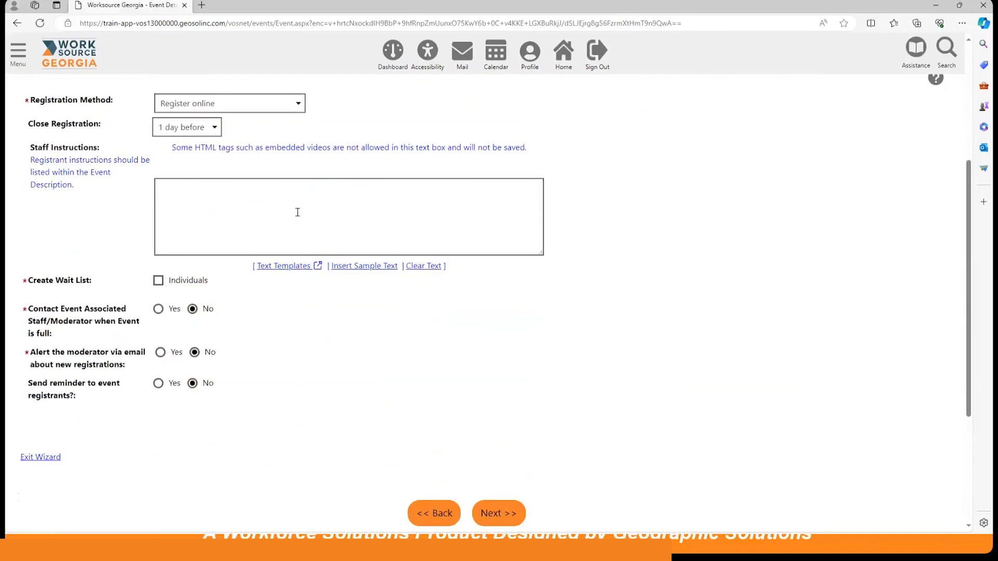
pyautogui.scroll(-1, 331, 308)
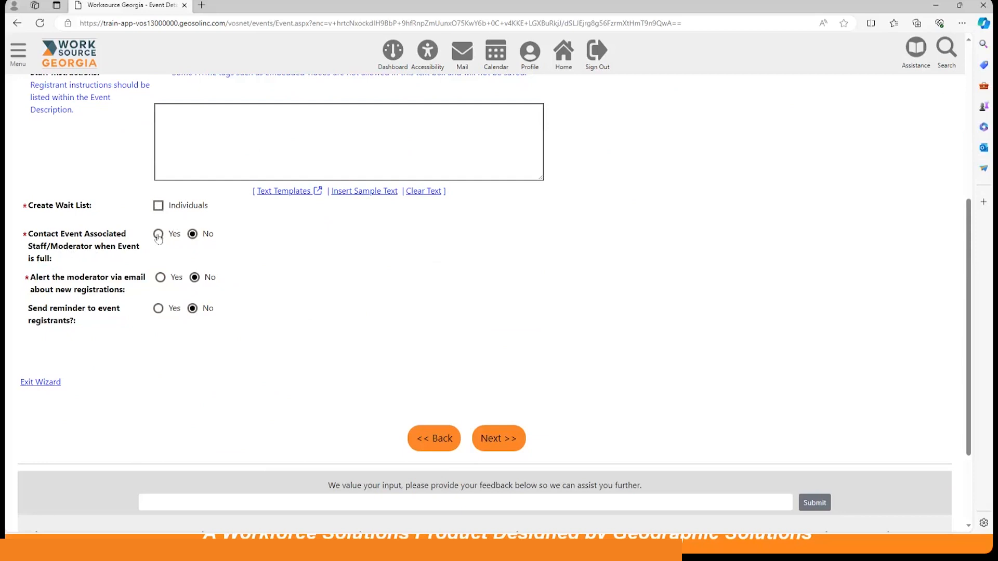
# Have the associated staff contacted when the workshop is full and the moderator alerted by email about new registrations.
pyautogui.click(158, 236)
pyautogui.scroll(-1, 304, 265)
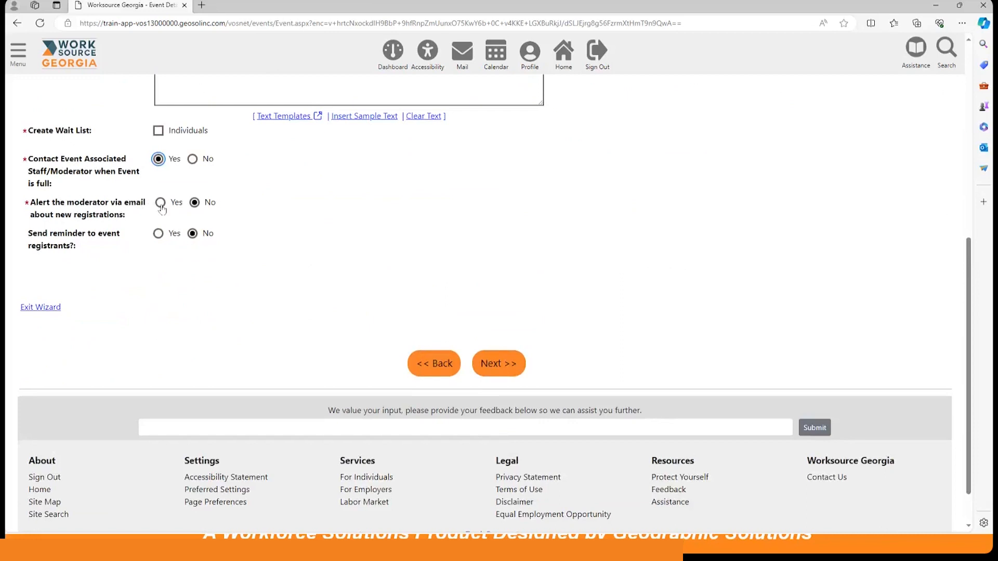
pyautogui.click(161, 204)
# Send reminders to event registrants 1 day and 3 days before the workshop, and continue to the Moderator page.
pyautogui.click(159, 233)
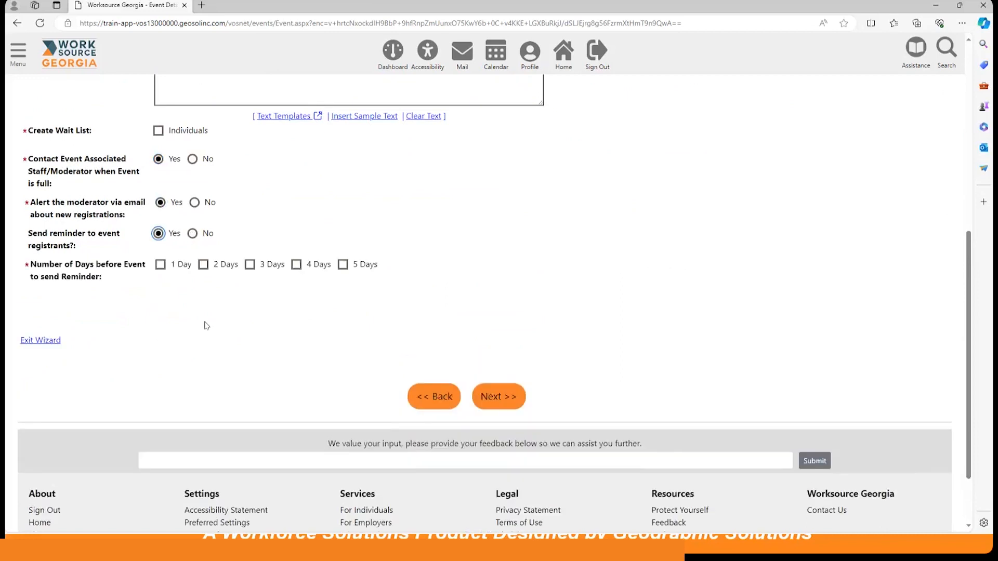
pyautogui.click(160, 265)
pyautogui.click(250, 264)
pyautogui.scroll(-2, 201, 314)
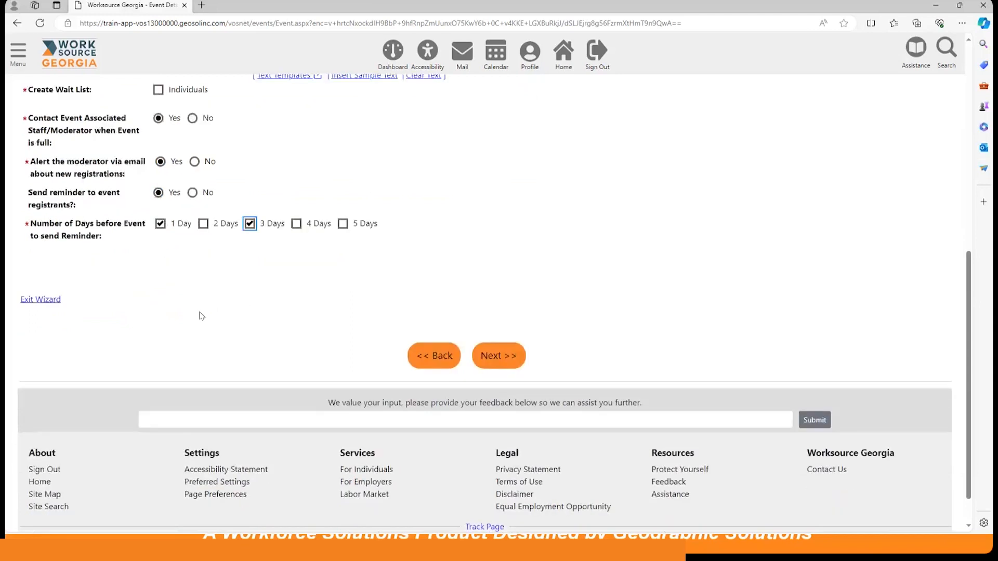
pyautogui.click(489, 326)
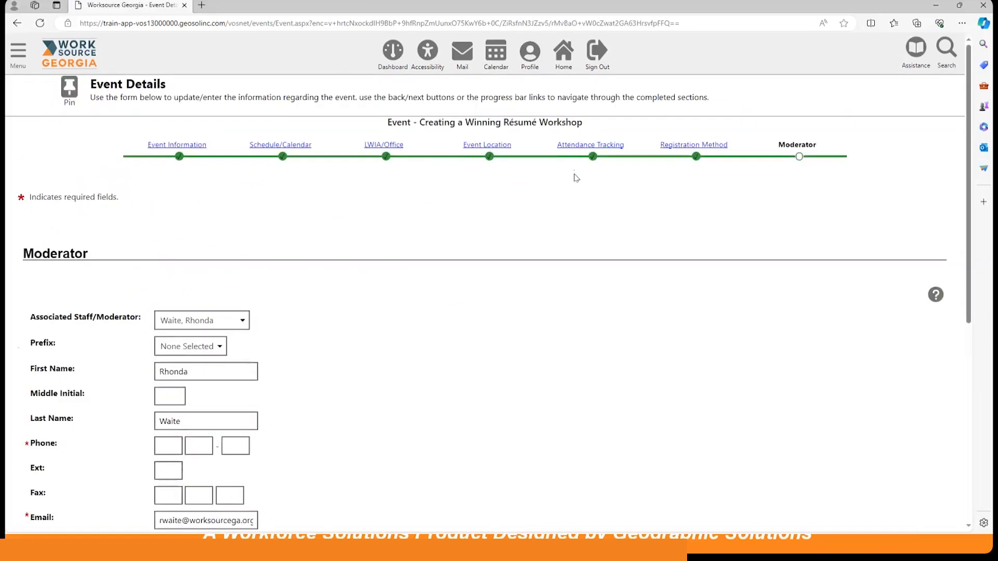
# Fill in the moderator's required phone number and finish creating the workshop event.
pyautogui.scroll(-3, 512, 280)
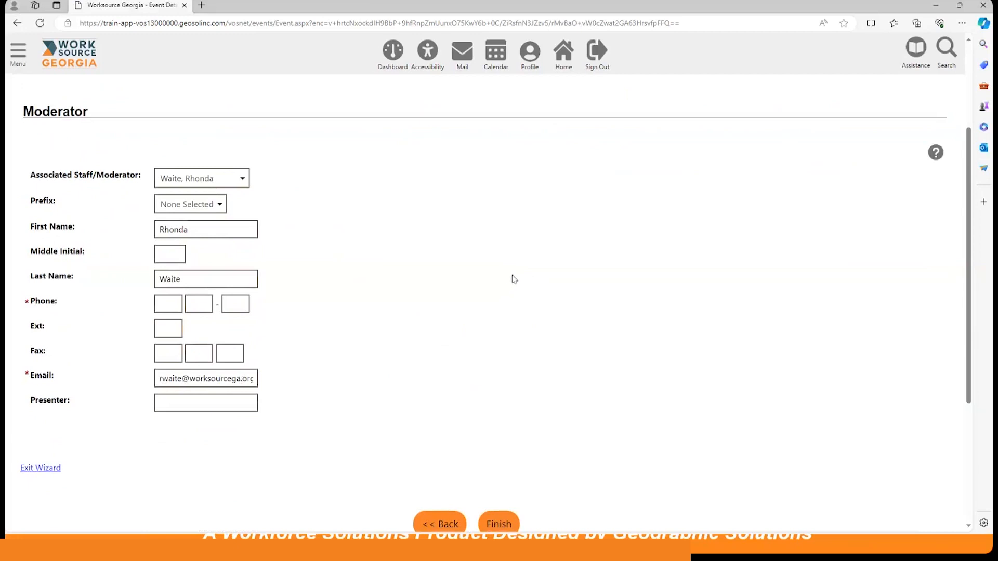
pyautogui.scroll(-3, 512, 280)
pyautogui.click(508, 378)
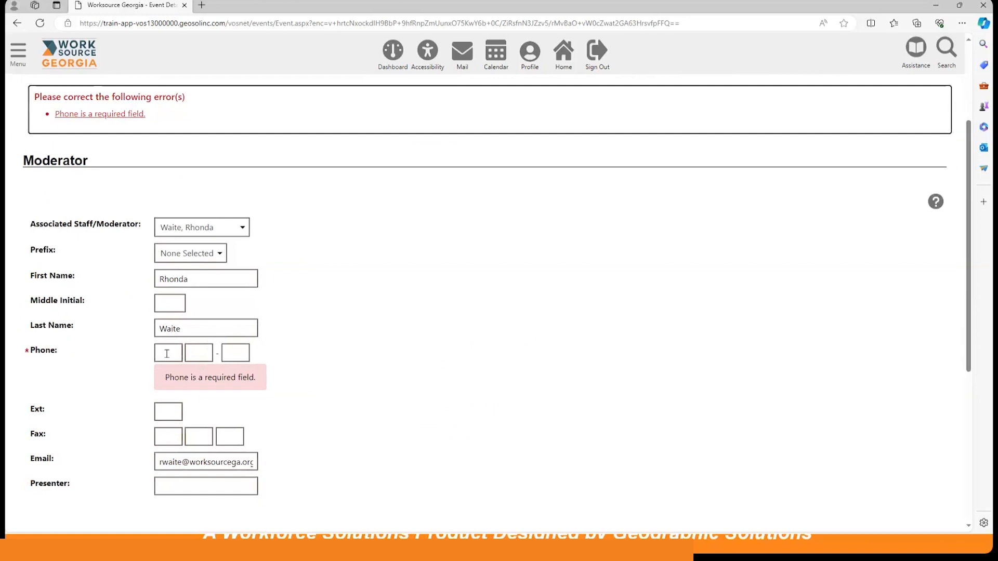
pyautogui.click(168, 353)
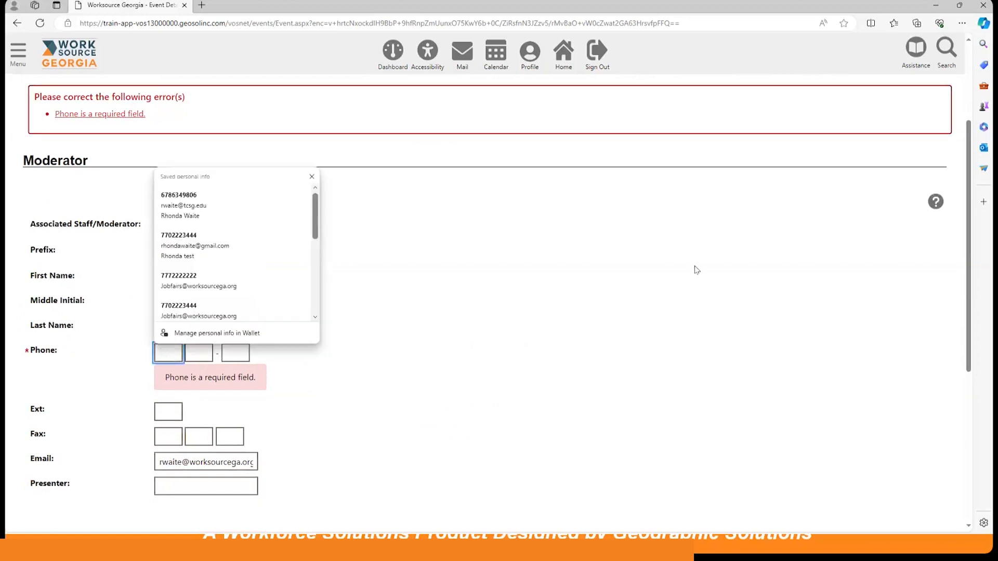
pyautogui.write('77')
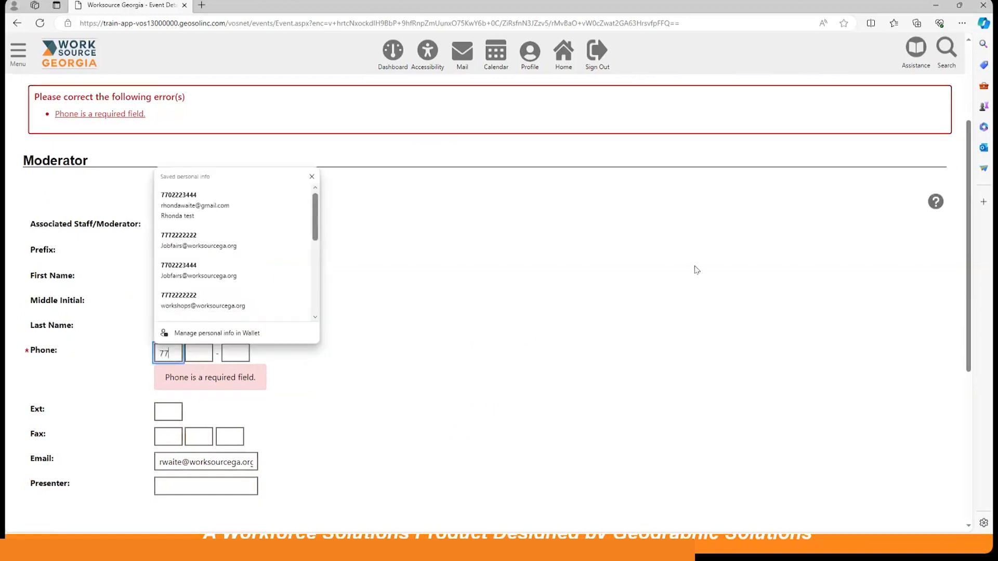
pyautogui.write('0 222 - 2222')
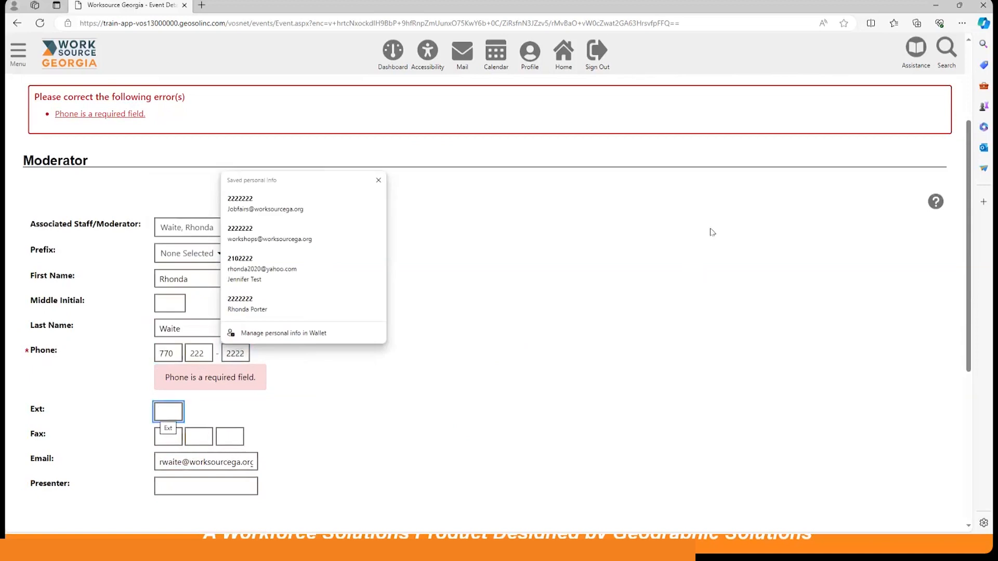
pyautogui.click(628, 284)
pyautogui.scroll(-4, 600, 259)
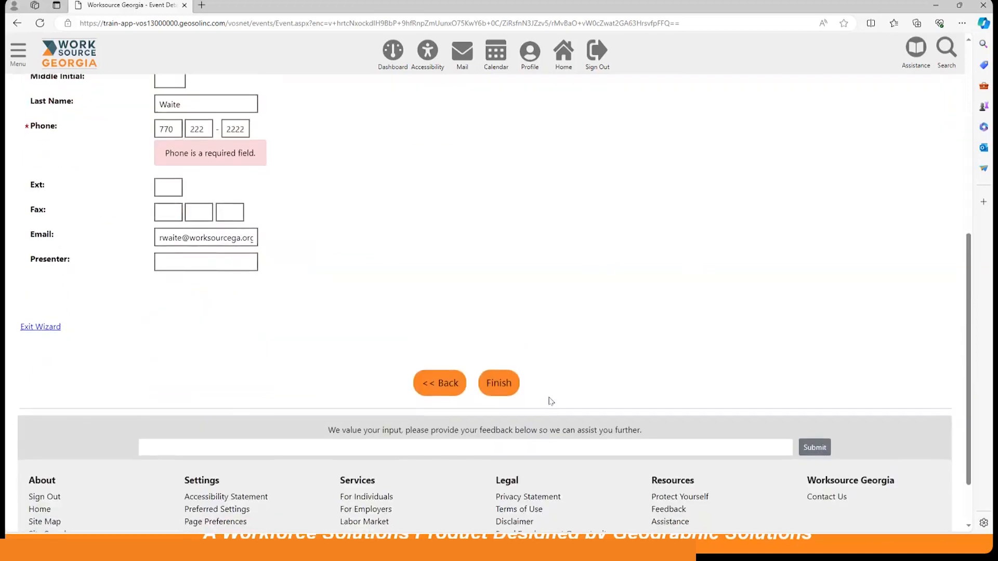
pyautogui.click(490, 389)
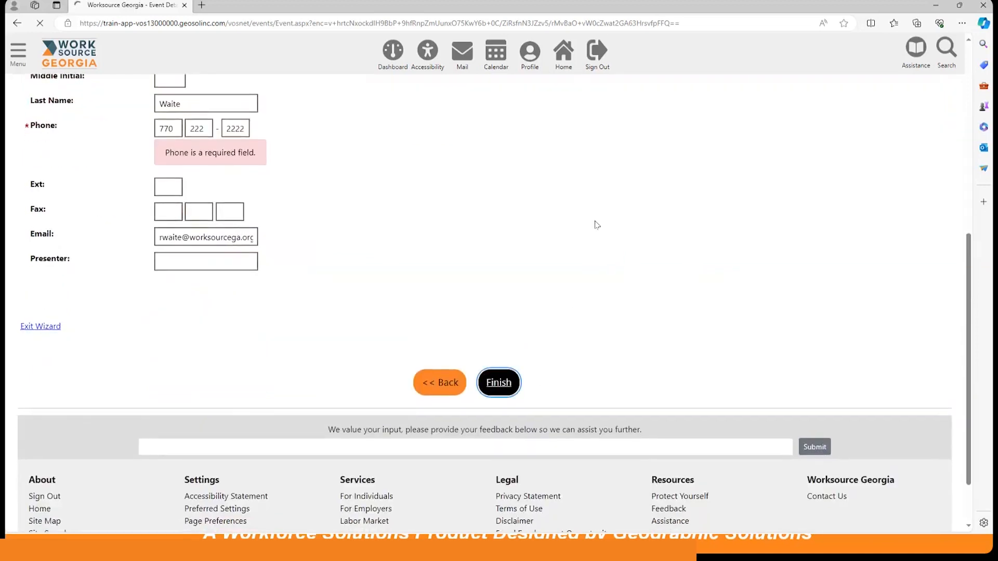
# Review the new workshop's event information and What's Next options, and sign out of the staff account.
pyautogui.scroll(-3, 408, 312)
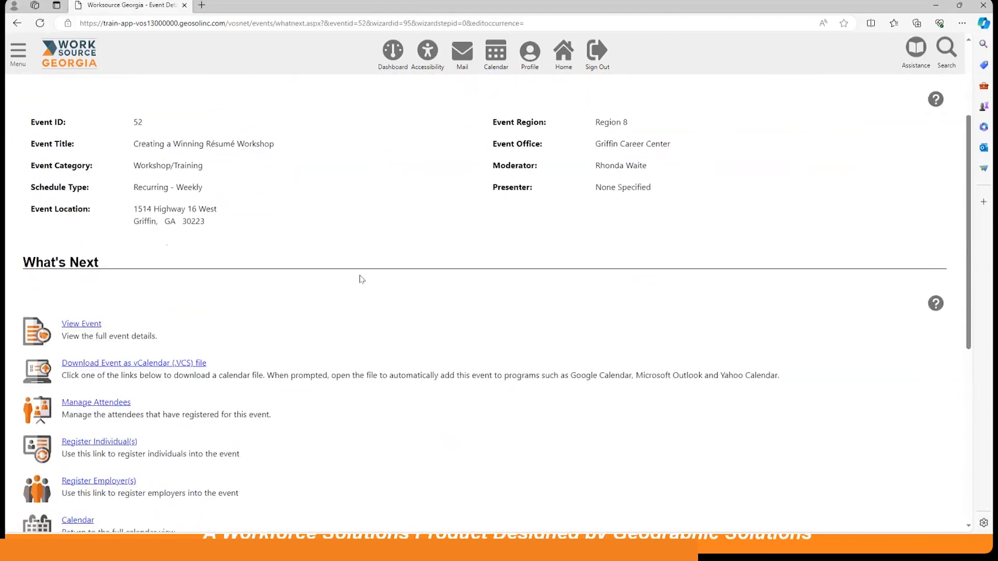
pyautogui.scroll(-3, 362, 280)
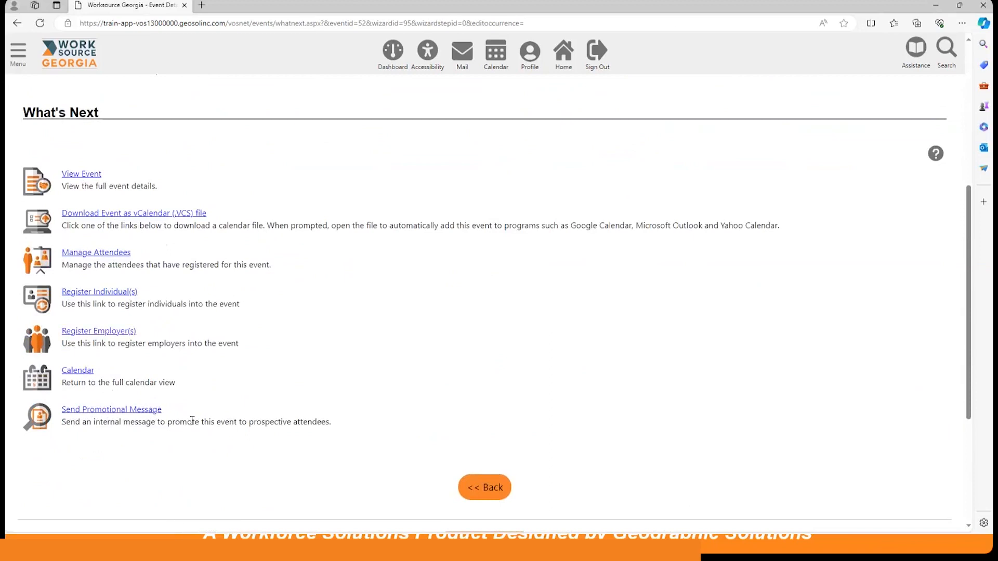
pyautogui.scroll(5, 556, 327)
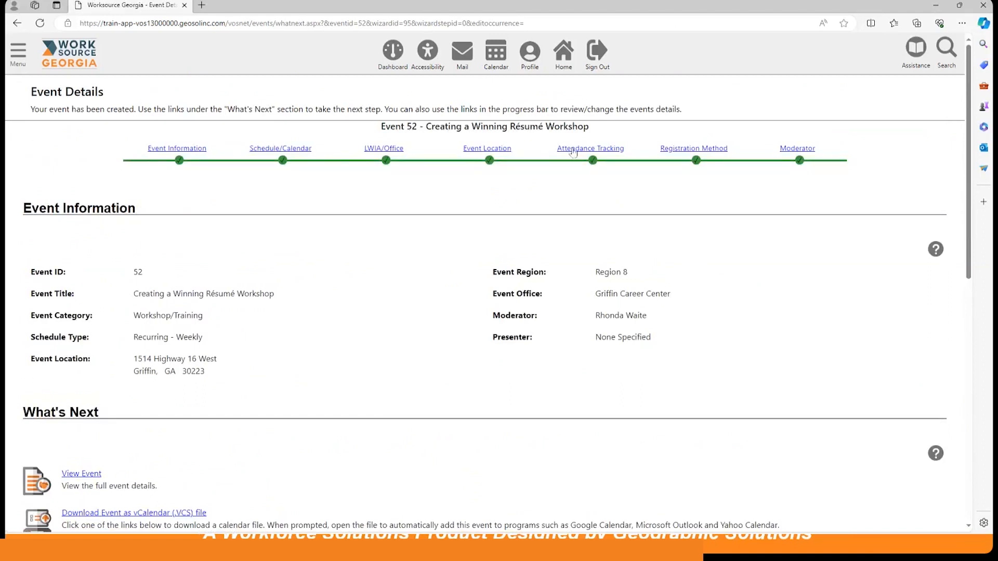
pyautogui.click(602, 62)
pyautogui.click(478, 333)
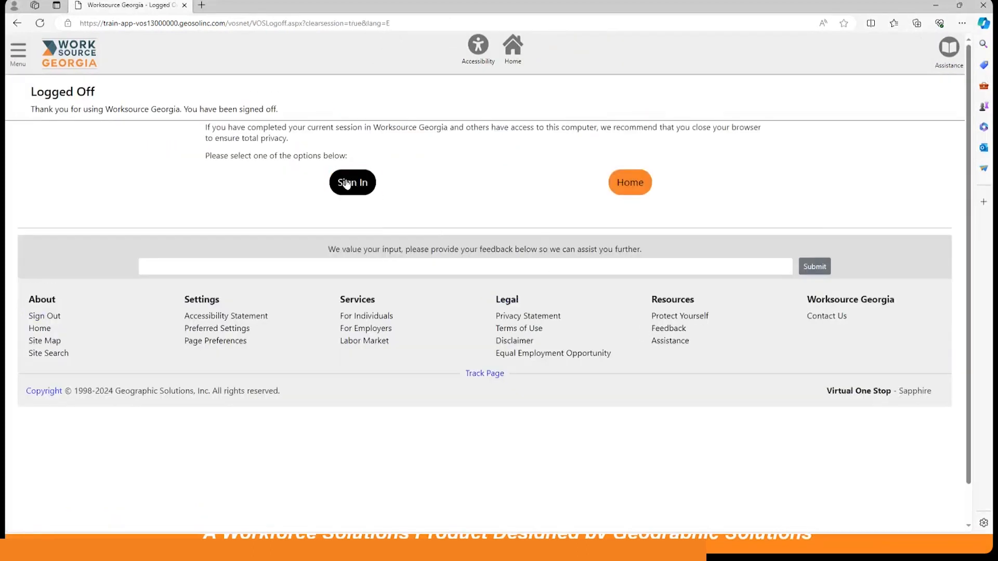
# Sign in to the job seeker account with its user name and account password.
pyautogui.click(347, 184)
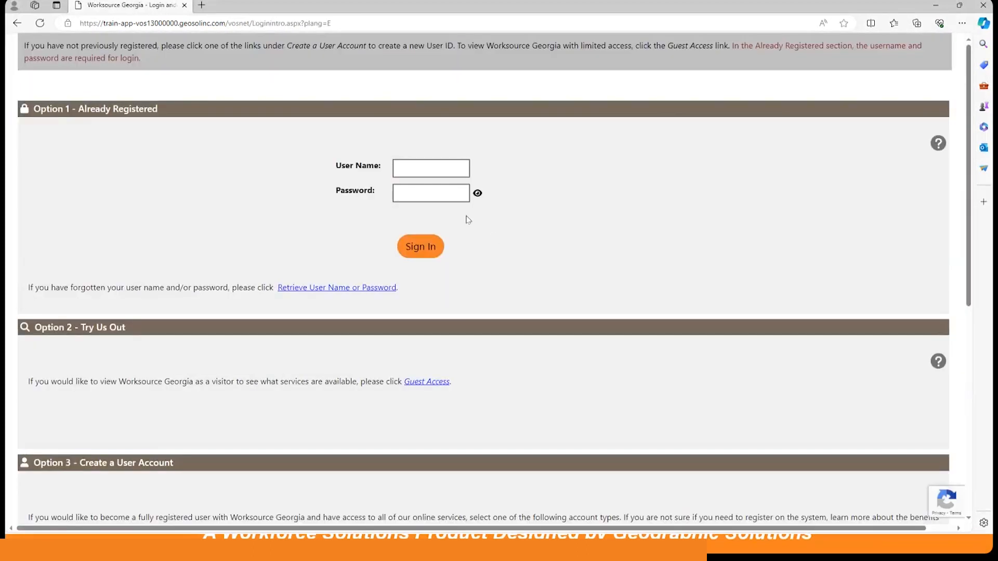
pyautogui.click(413, 167)
pyautogui.write('rhonda123')
pyautogui.press('Tab')
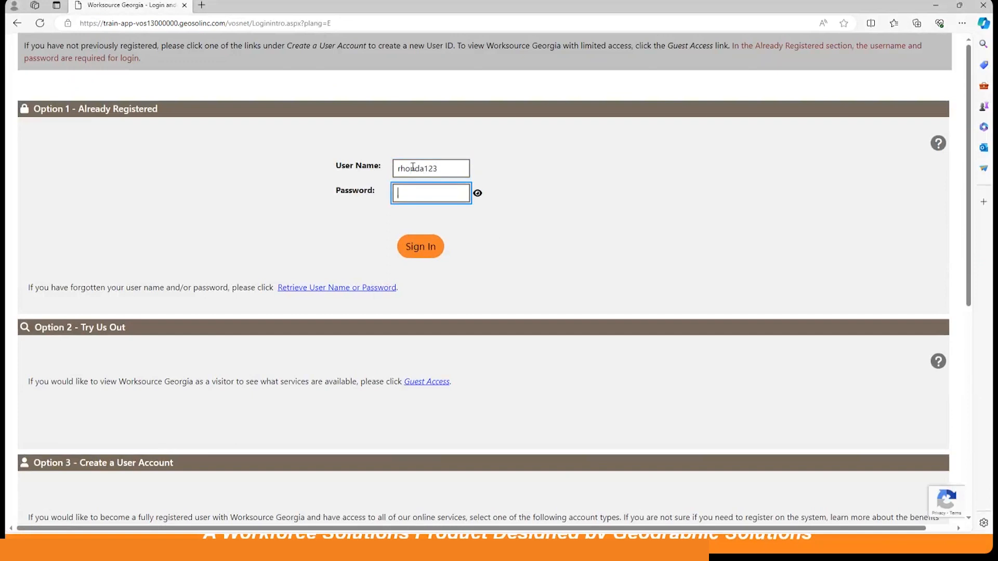
pyautogui.write('•••••••')
pyautogui.click(429, 243)
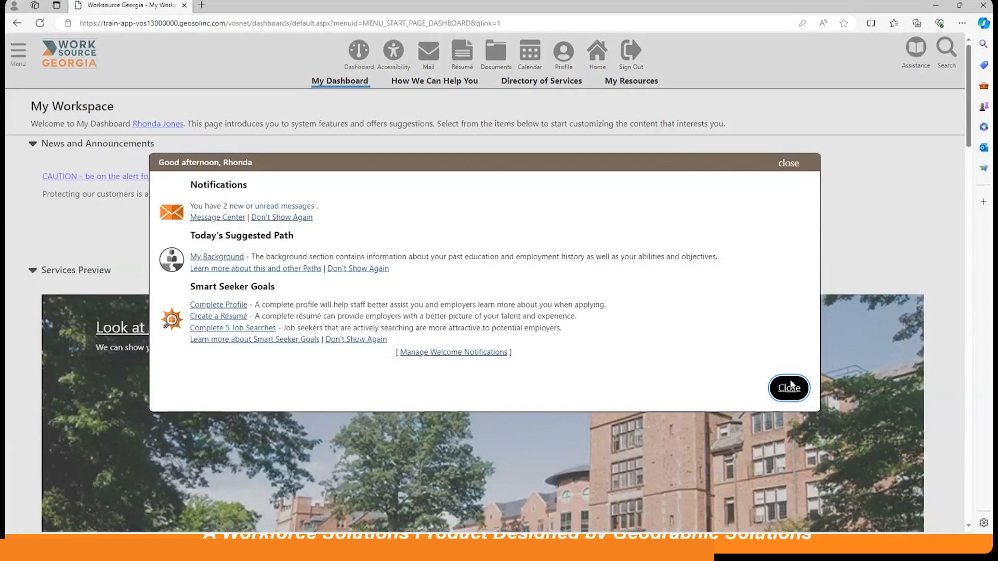
# Look over the job seeker dashboard's widgets and open the full Calendar of Events from Current Month's Events.
pyautogui.click(789, 387)
pyautogui.scroll(-10, 675, 250)
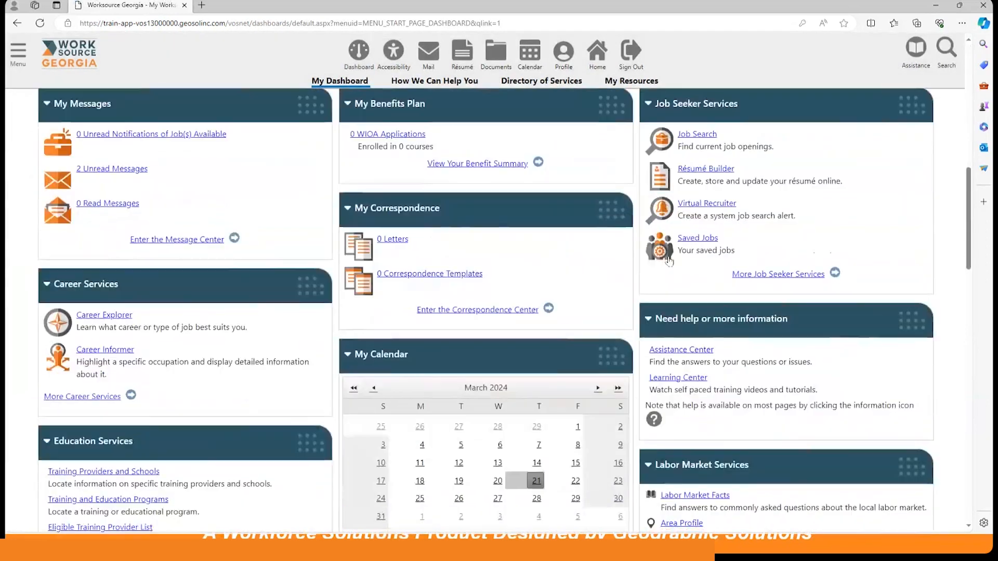
pyautogui.scroll(-4, 669, 261)
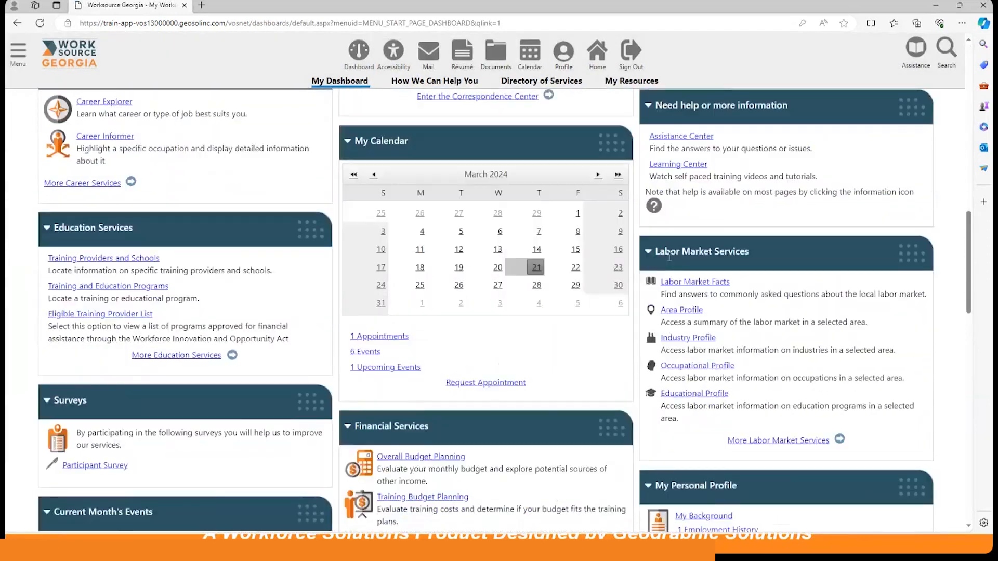
pyautogui.scroll(-1, 669, 257)
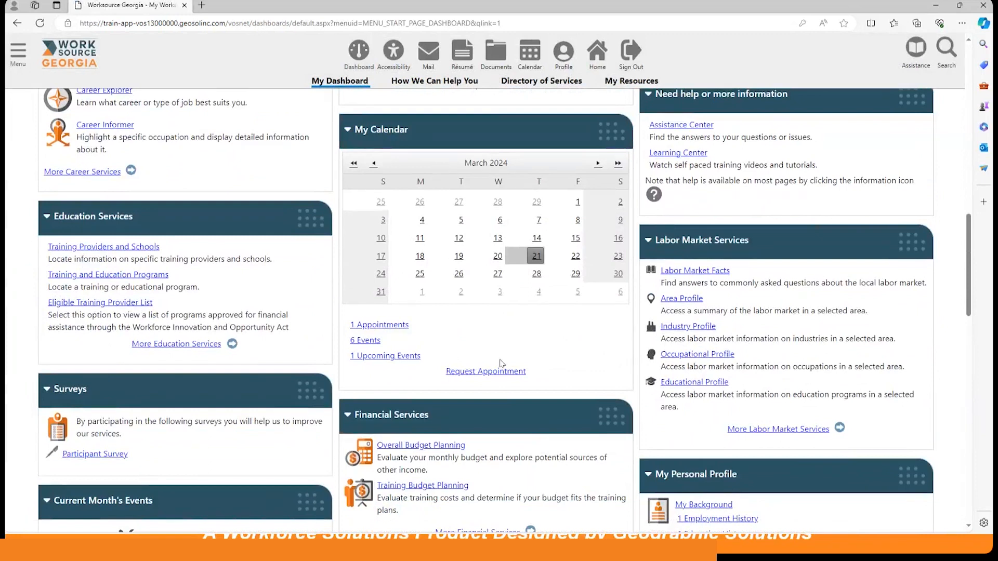
pyautogui.scroll(6, 501, 362)
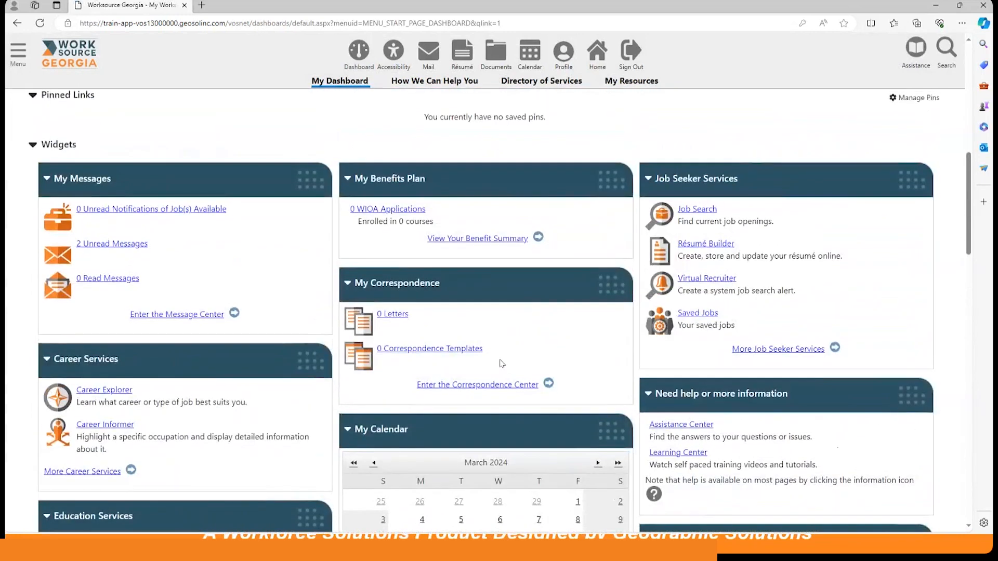
pyautogui.scroll(-9, 502, 363)
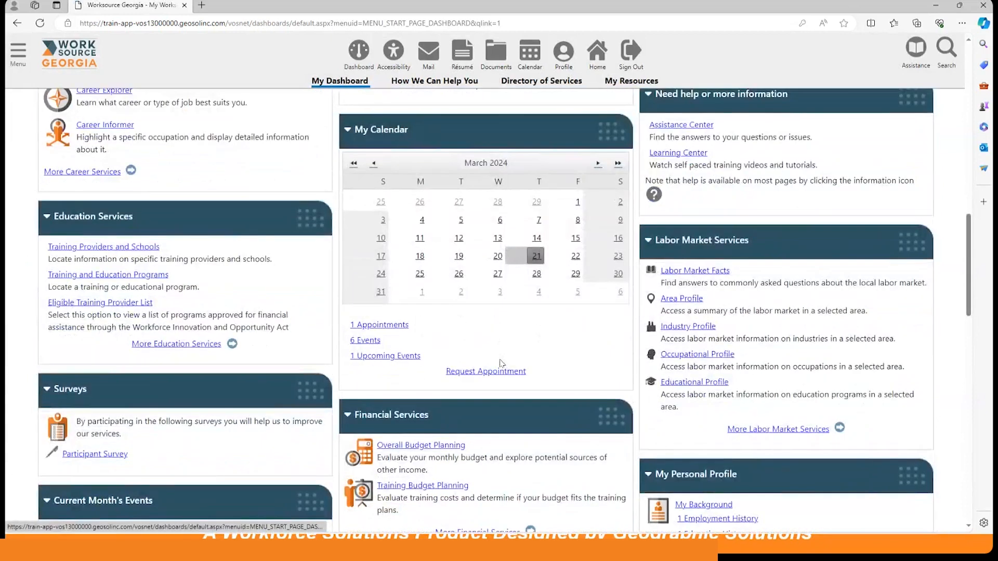
pyautogui.scroll(-3, 502, 363)
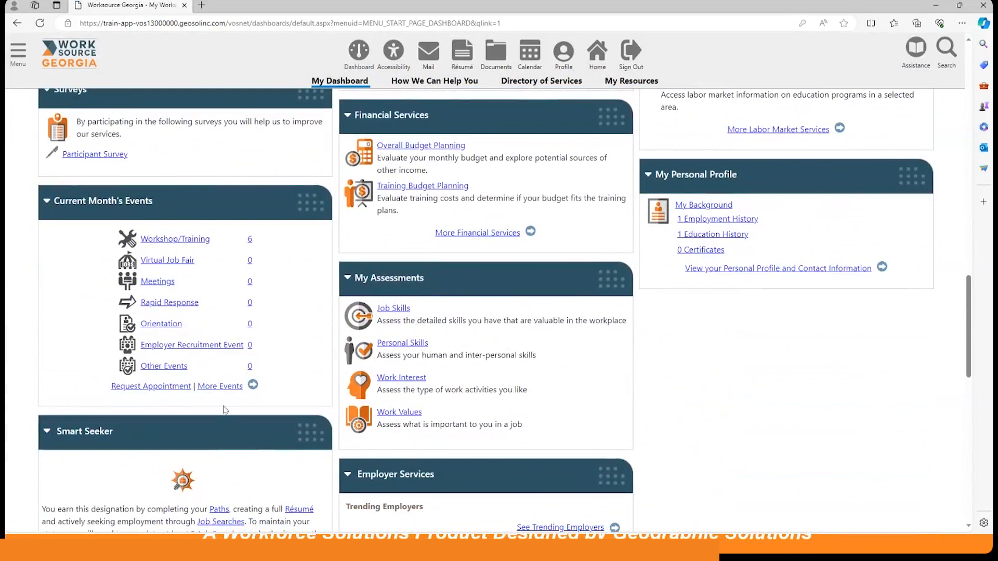
pyautogui.click(229, 388)
pyautogui.scroll(-1, 630, 333)
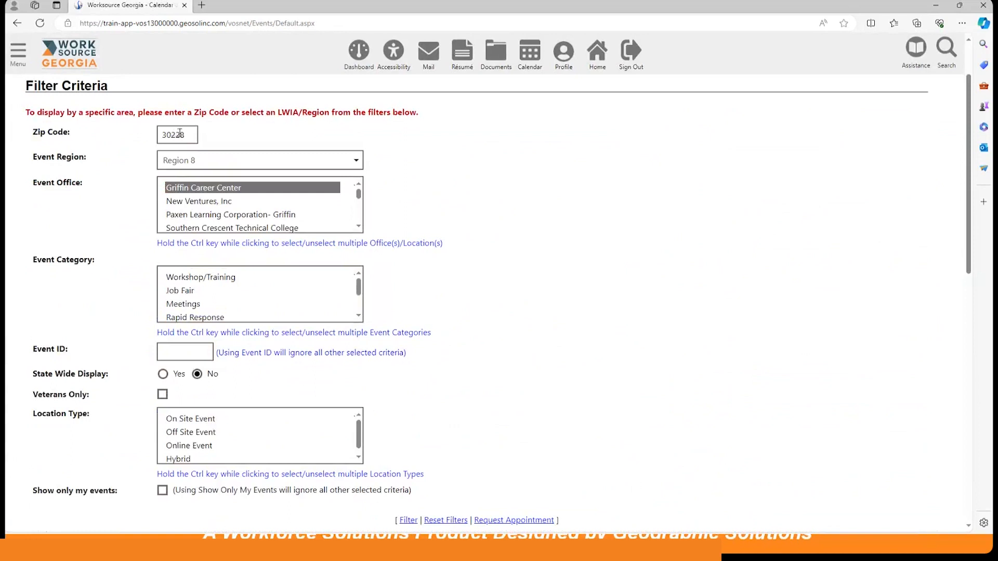
pyautogui.scroll(-1, 375, 286)
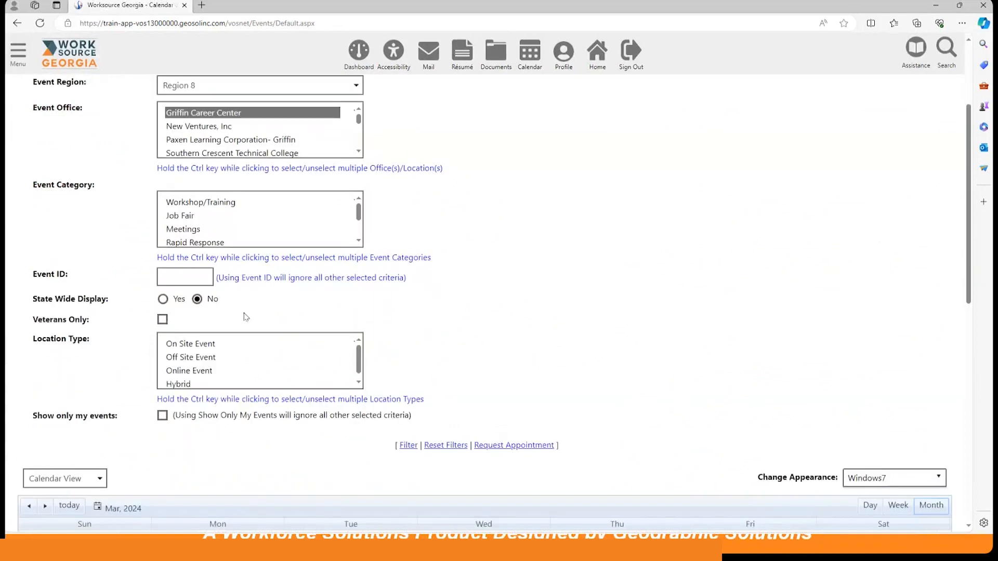
pyautogui.click(163, 300)
pyautogui.scroll(-2, 348, 408)
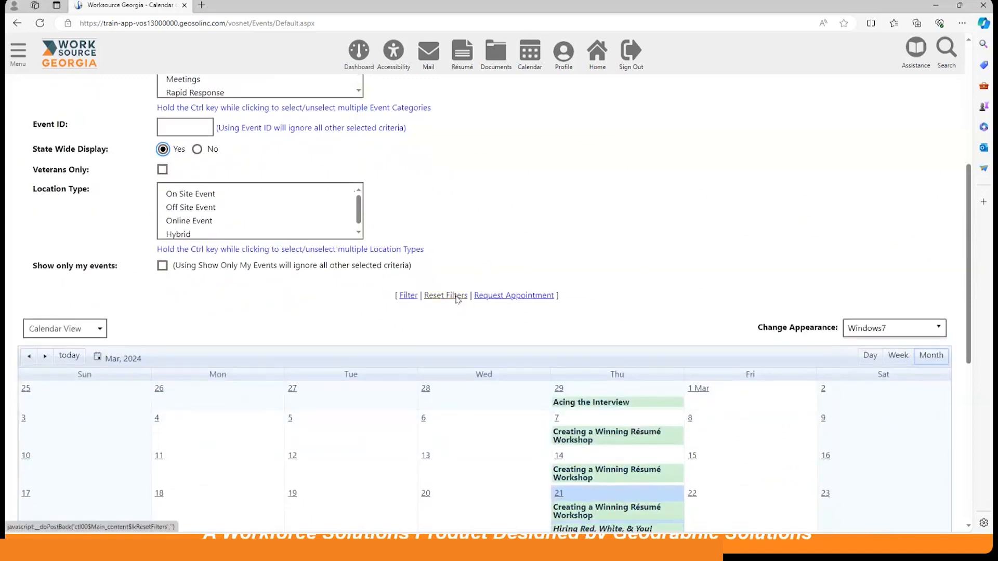
pyautogui.click(457, 297)
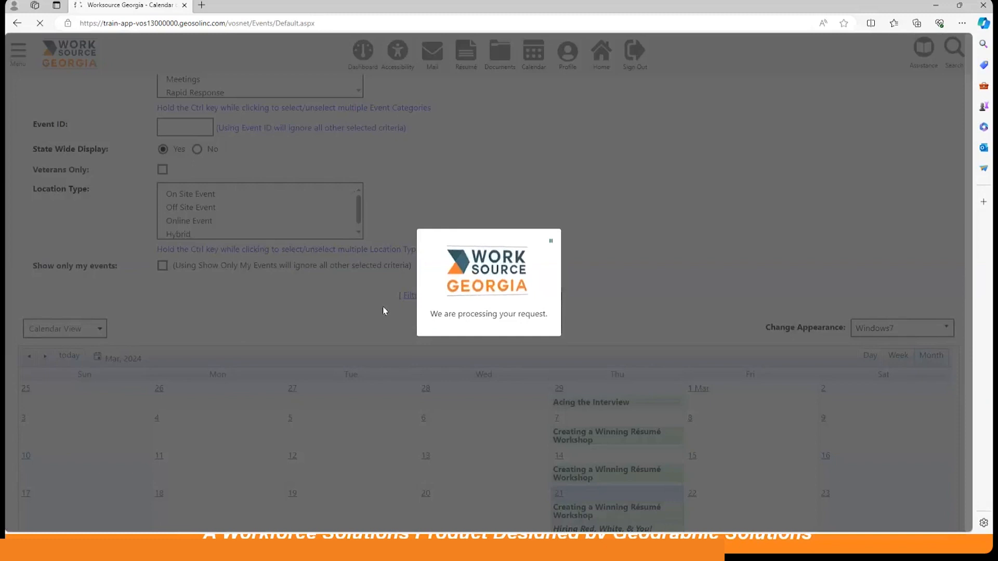
pyautogui.scroll(-2, 345, 317)
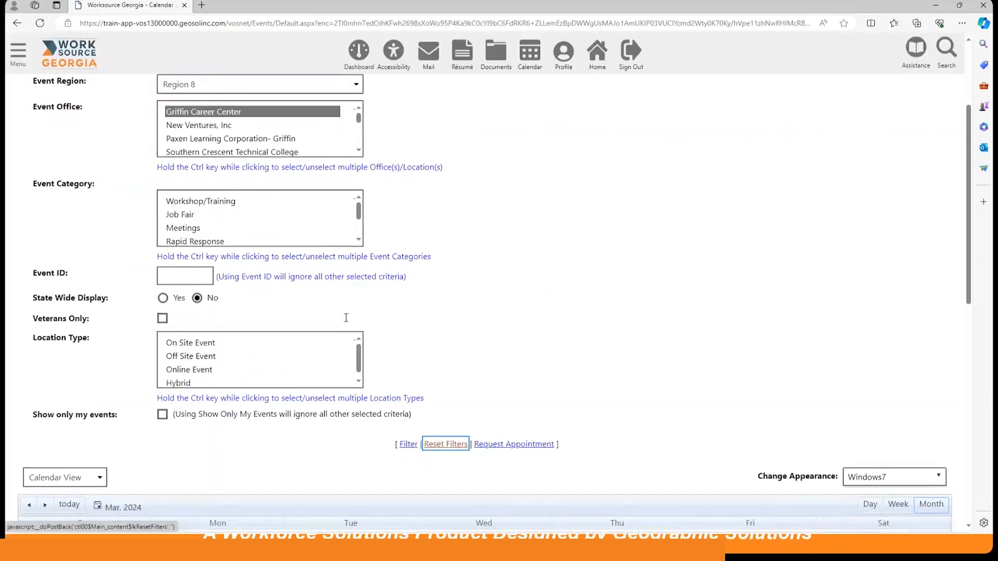
# Set State Wide Display to Yes and clear the zip code in the event filter criteria.
pyautogui.click(163, 297)
pyautogui.scroll(3, 372, 293)
pyautogui.doubleClick(177, 210)
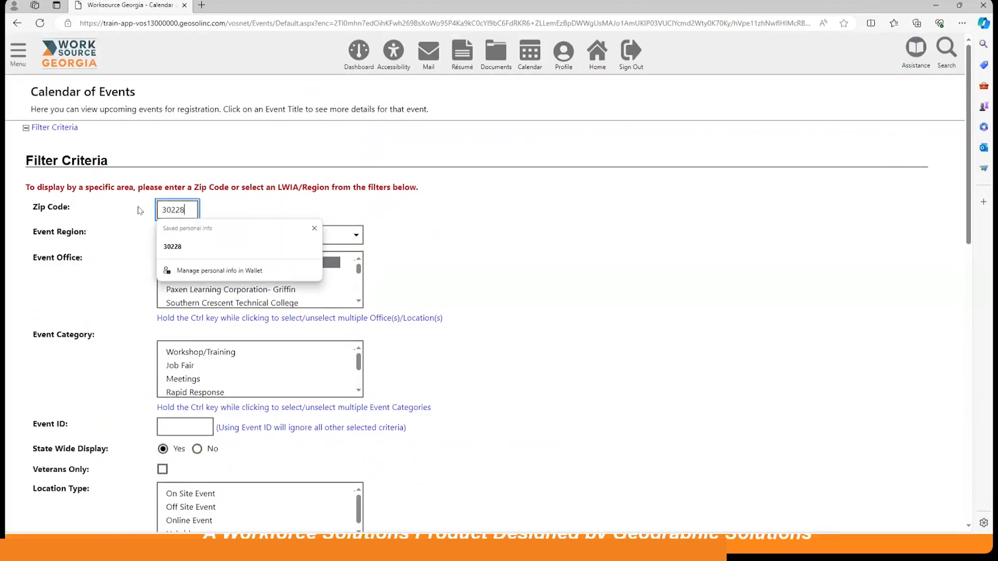
pyautogui.press('BackSpace')
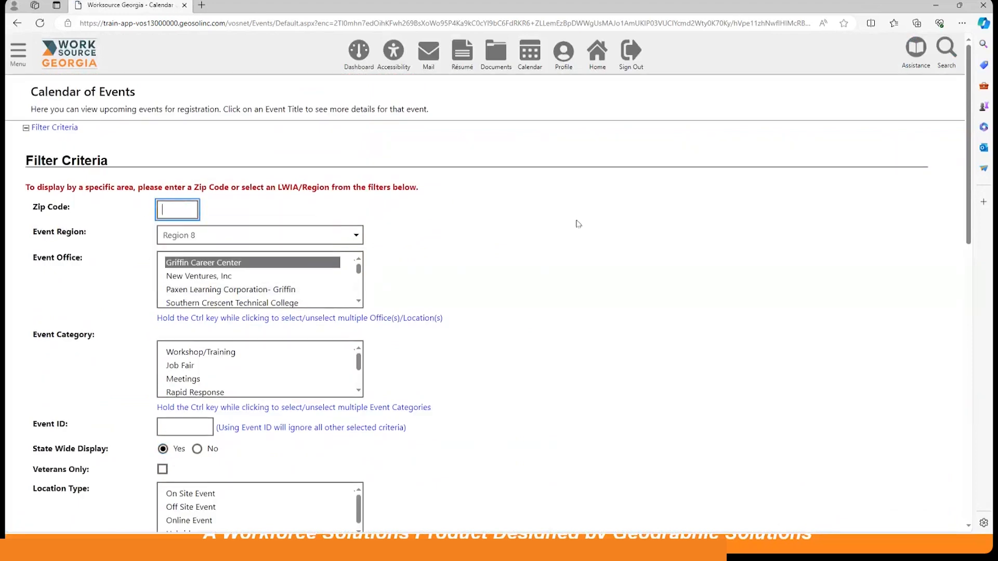
pyautogui.click(607, 267)
# Apply the statewide filter and view the events on the March 2024 calendar.
pyautogui.scroll(-4, 606, 269)
pyautogui.scroll(-5, 608, 269)
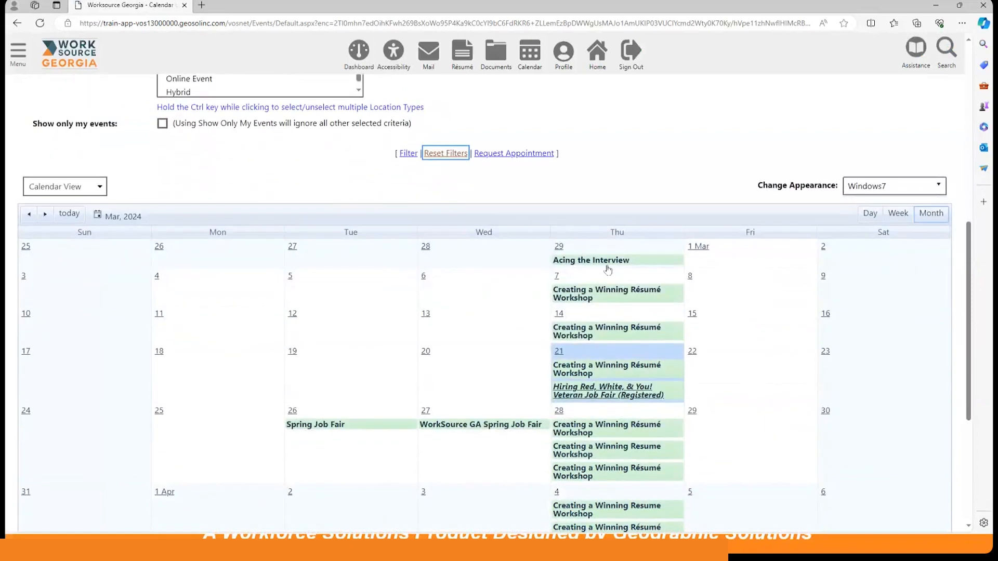
pyautogui.scroll(3, 607, 266)
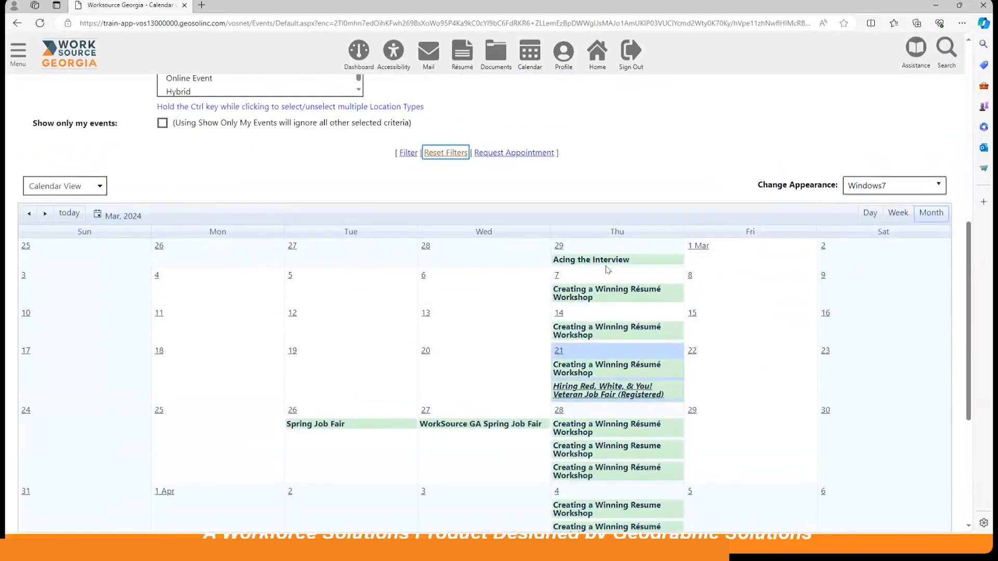
pyautogui.click(412, 153)
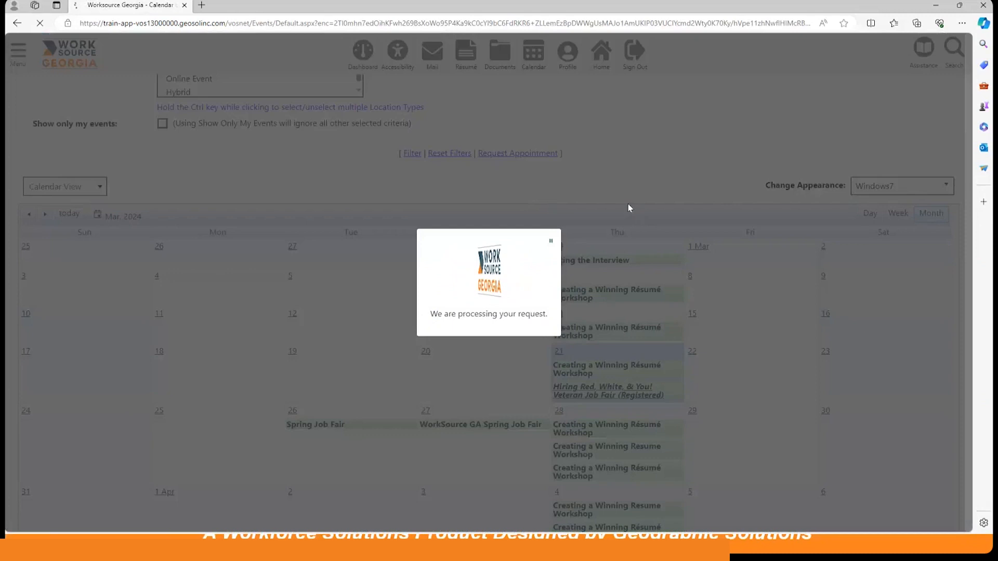
pyautogui.scroll(-5, 627, 290)
pyautogui.scroll(-5, 628, 291)
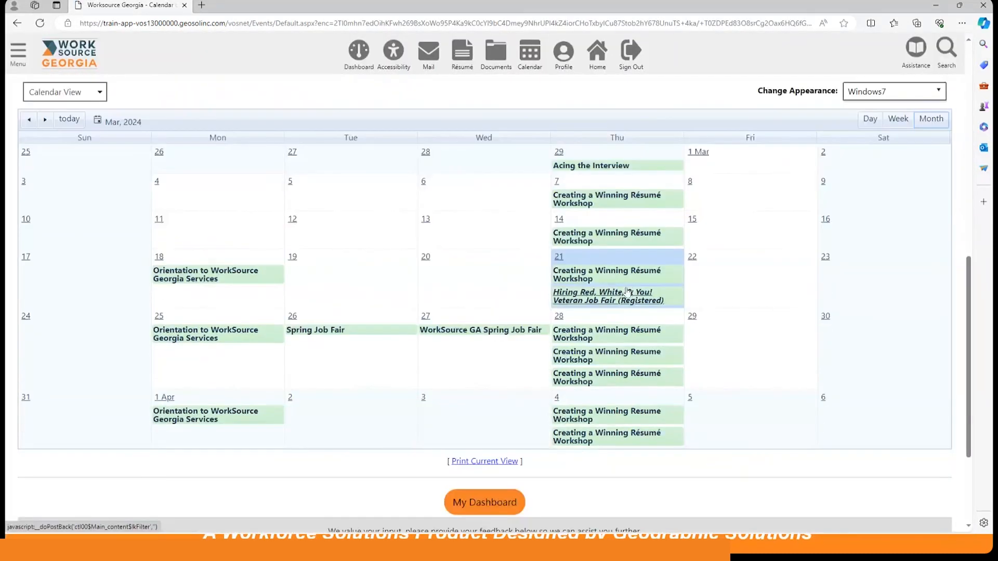
# Open the WorkSource GA Spring Job Fair on March 27 and review its event details down to the registration section.
pyautogui.moveTo(531, 307)
pyautogui.moveTo(473, 334)
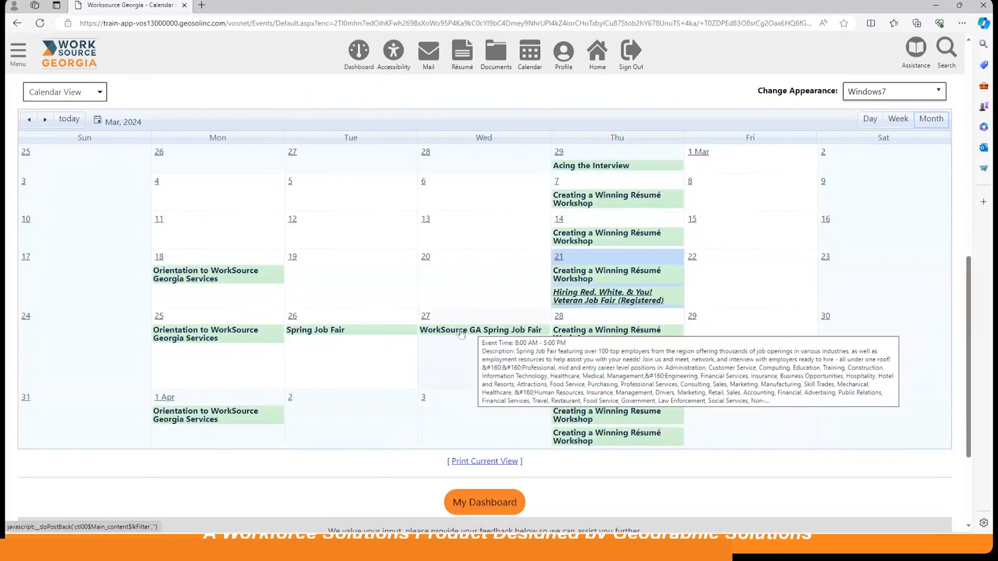
pyautogui.click(461, 335)
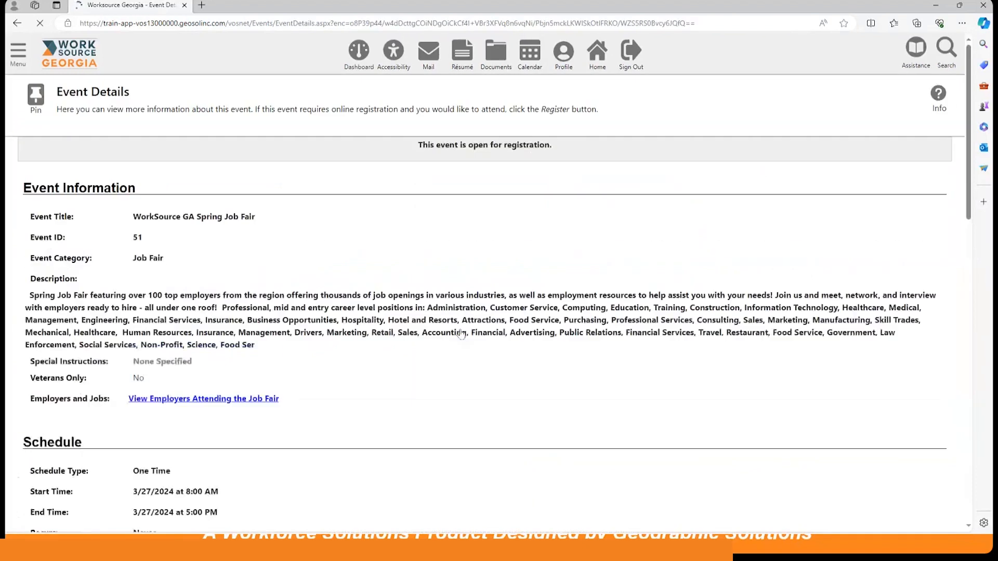
pyautogui.scroll(-3, 475, 336)
pyautogui.scroll(1, 474, 339)
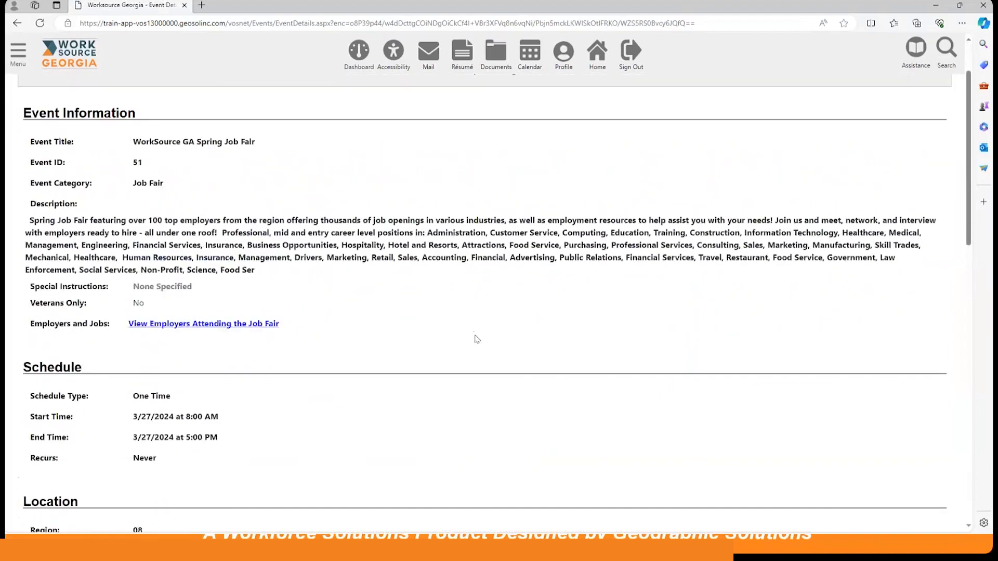
pyautogui.scroll(-10, 475, 339)
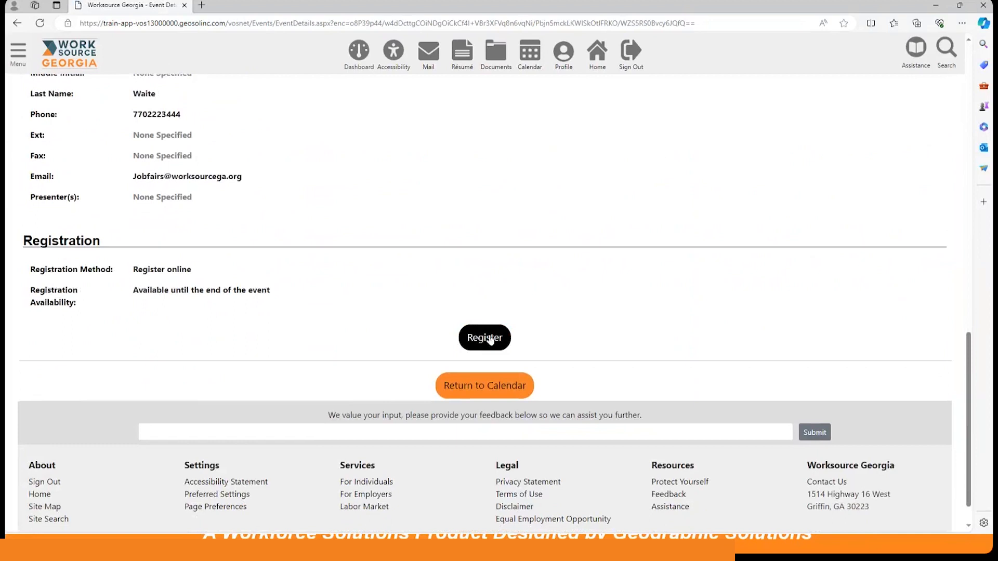
pyautogui.scroll(4, 292, 319)
pyautogui.scroll(5, 293, 319)
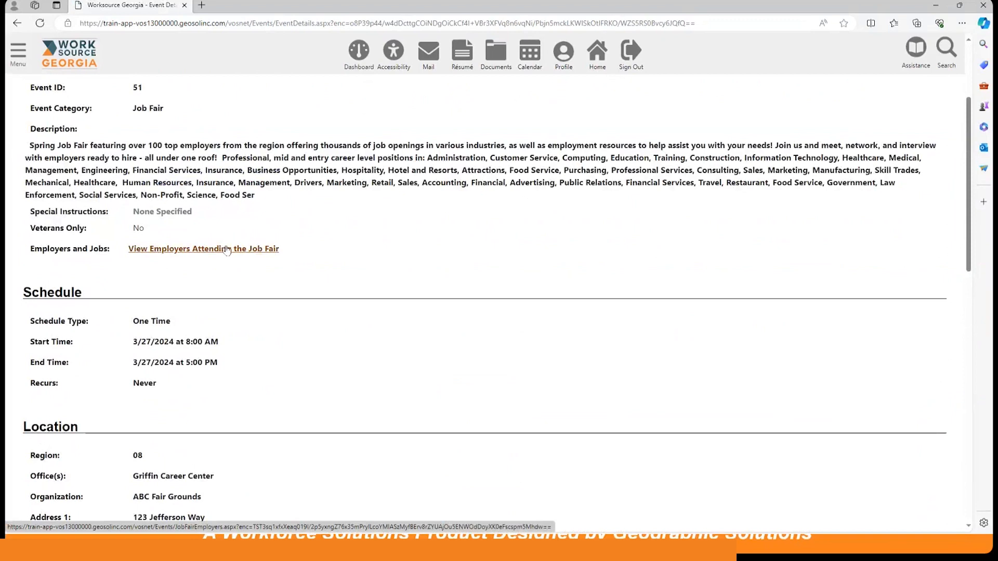
# Open the list of employers attending the job fair and look through their booths.
pyautogui.click(227, 250)
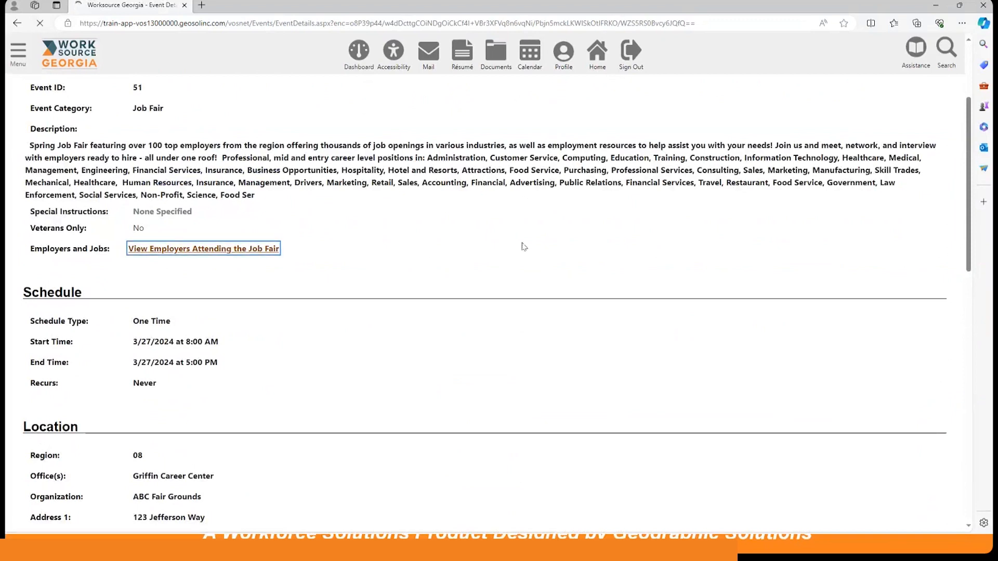
pyautogui.scroll(-6, 398, 315)
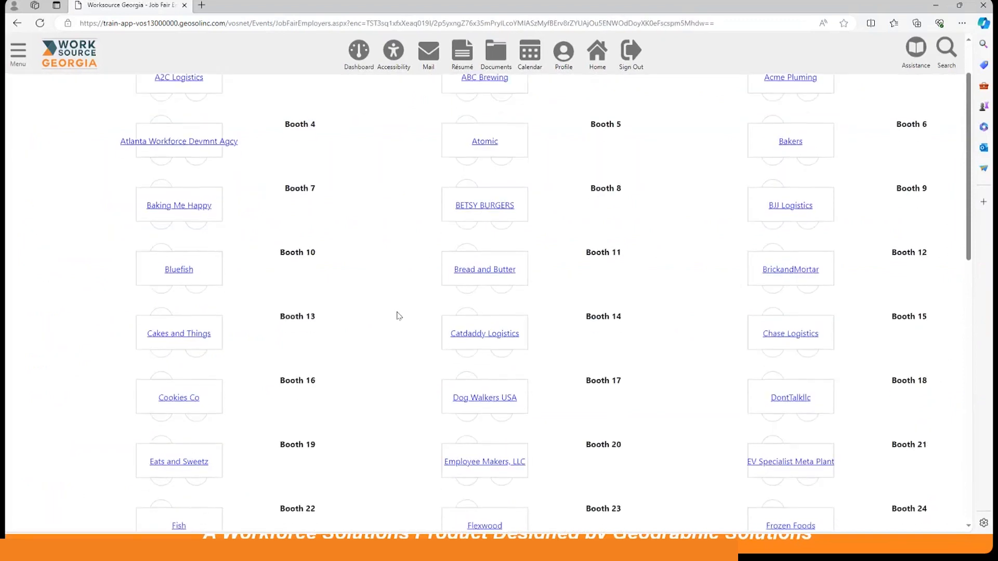
pyautogui.scroll(4, 398, 316)
pyautogui.scroll(2, 398, 315)
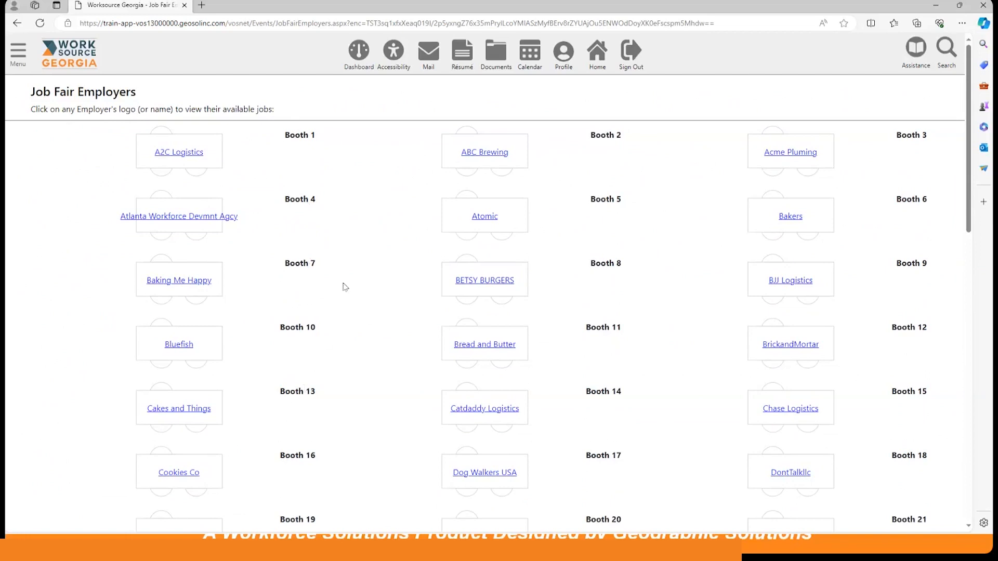
pyautogui.scroll(-10, 343, 287)
pyautogui.scroll(-3, 343, 287)
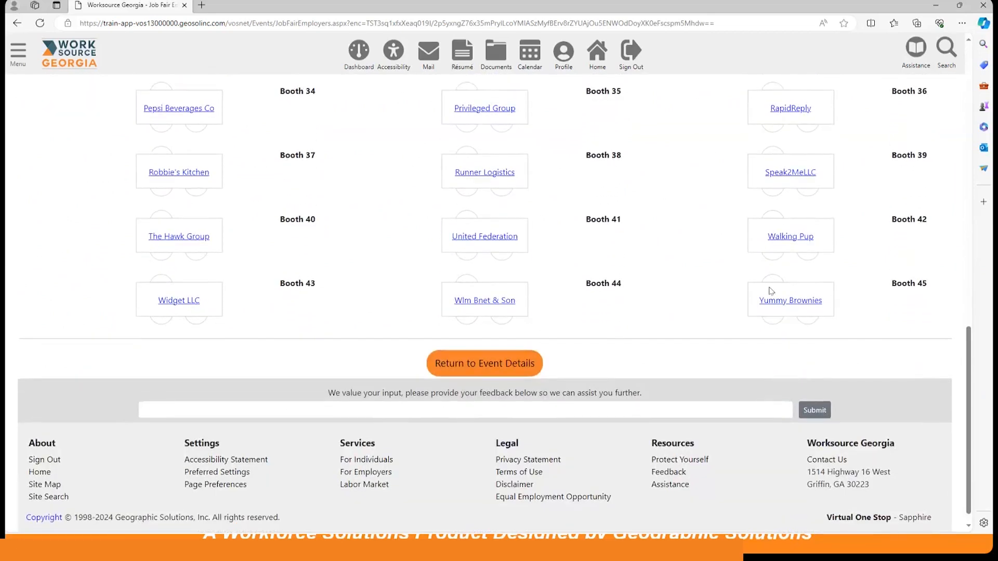
# Open the Yummy Brownies employer profile from the job fair booths and show all of its jobs.
pyautogui.click(796, 304)
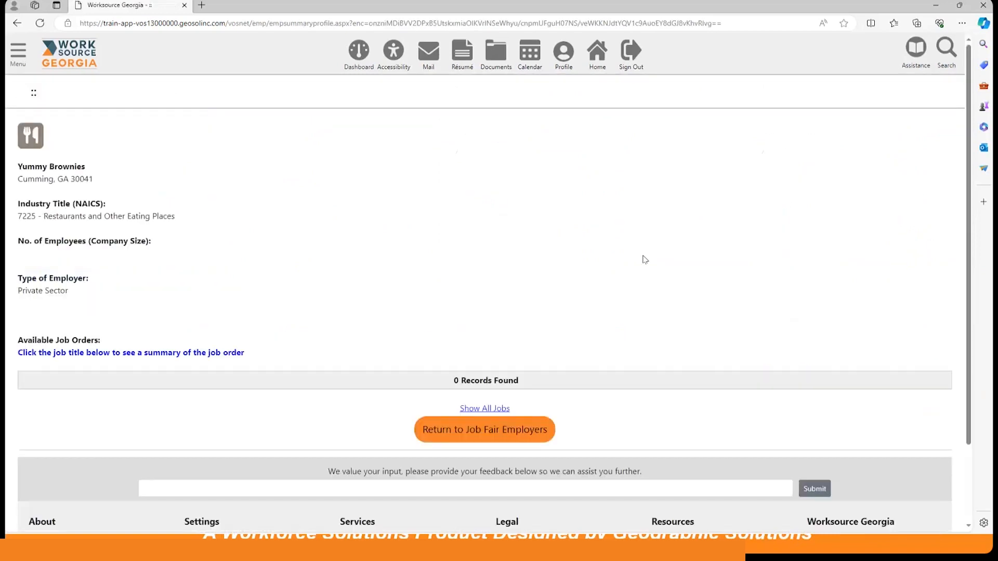
pyautogui.click(482, 409)
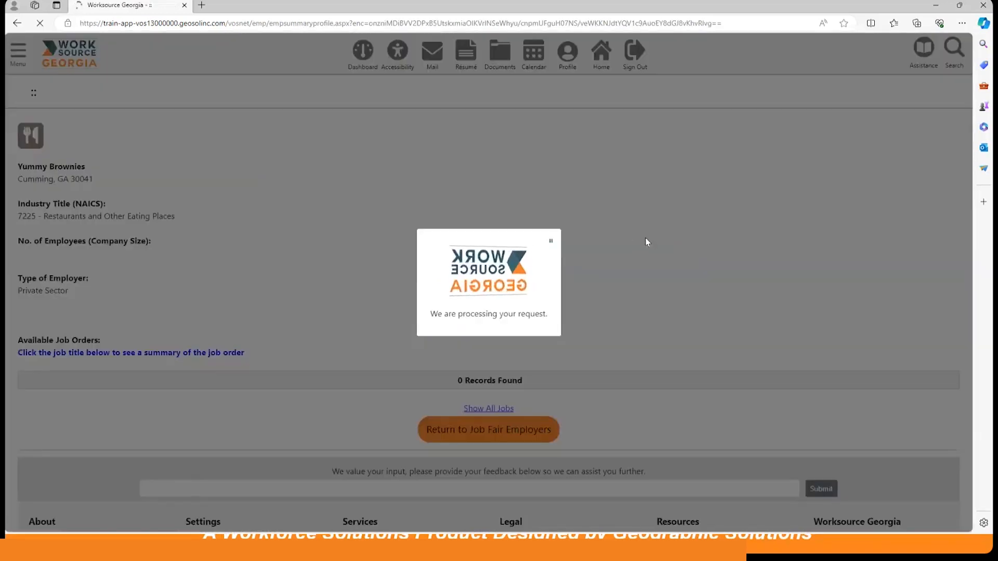
pyautogui.scroll(-4, 575, 260)
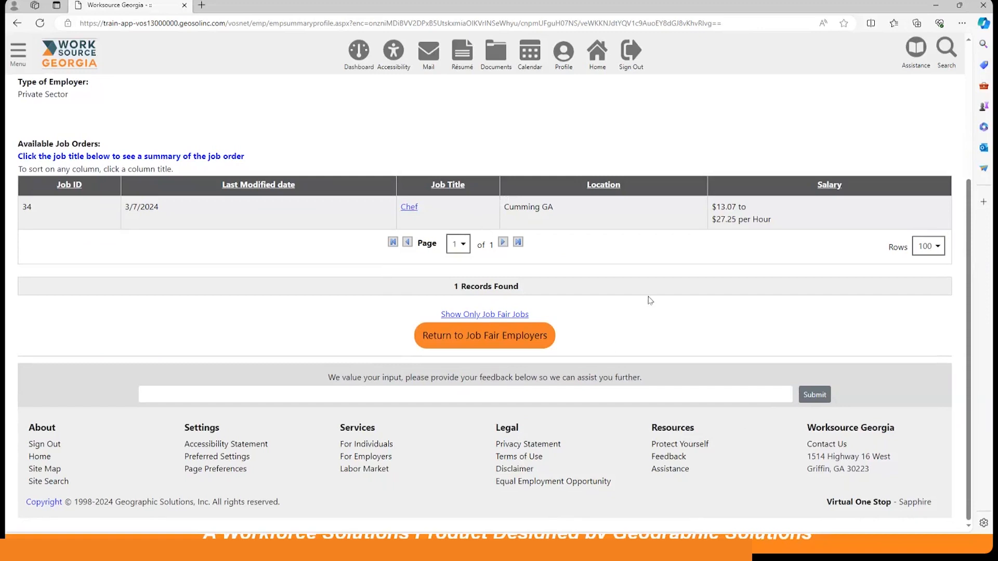
pyautogui.scroll(3, 649, 300)
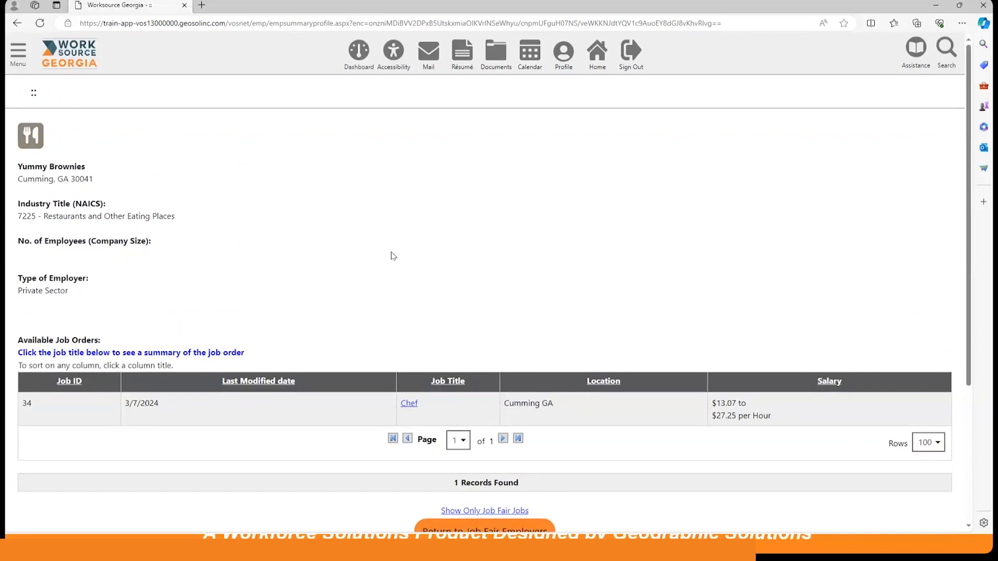
# Sign out of the job seeker account and return to the sign-in page.
pyautogui.click(629, 54)
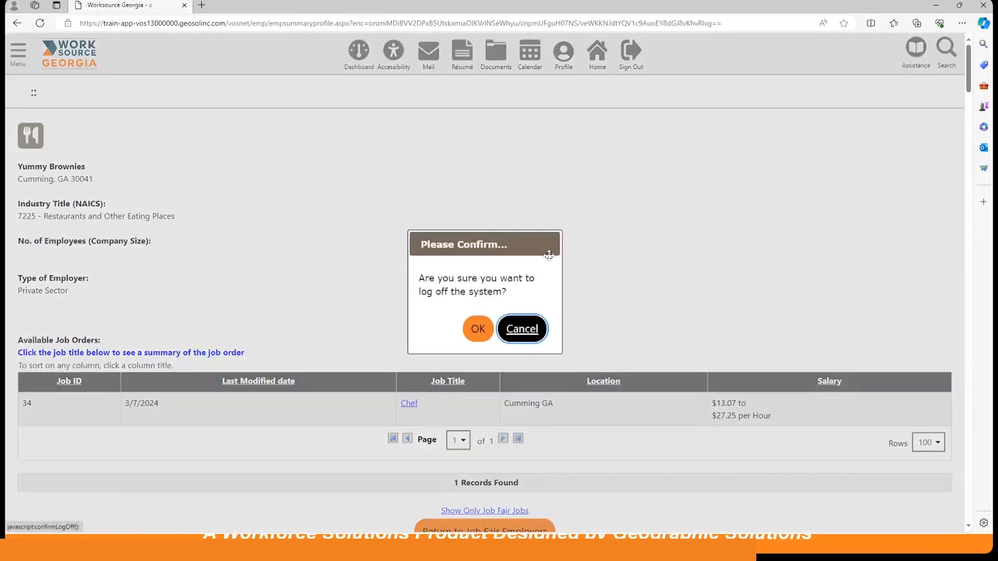
pyautogui.click(478, 329)
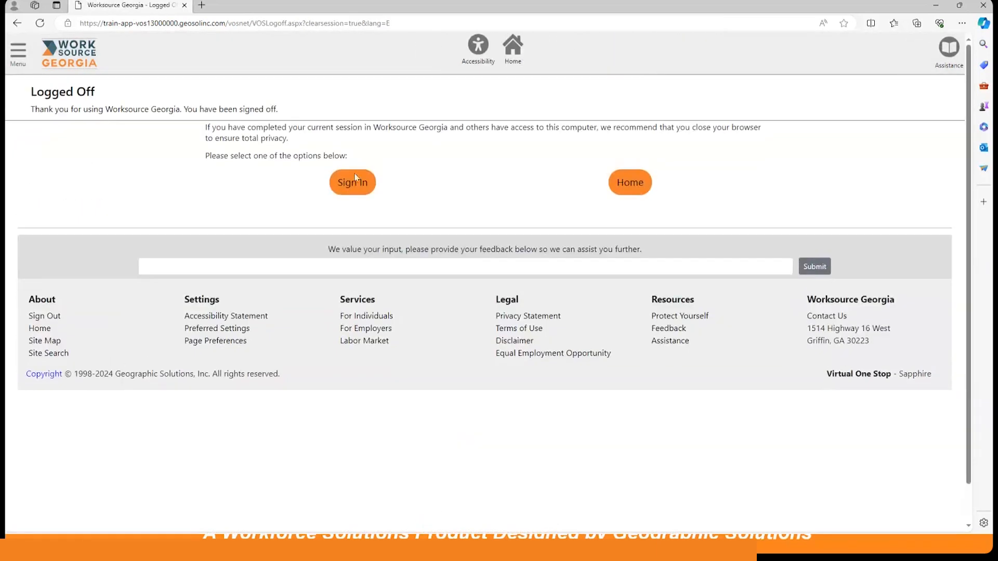
pyautogui.click(349, 188)
# Sign in to the employer account with its user name and account password, and dismiss the welcome notifications.
pyautogui.click(412, 167)
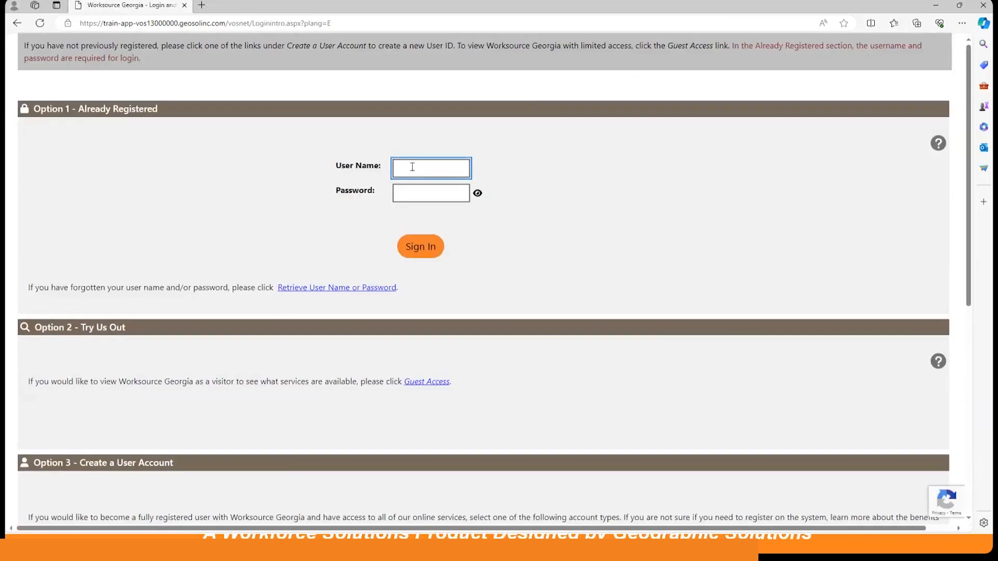
pyautogui.press('Tab')
pyautogui.write('•••••••')
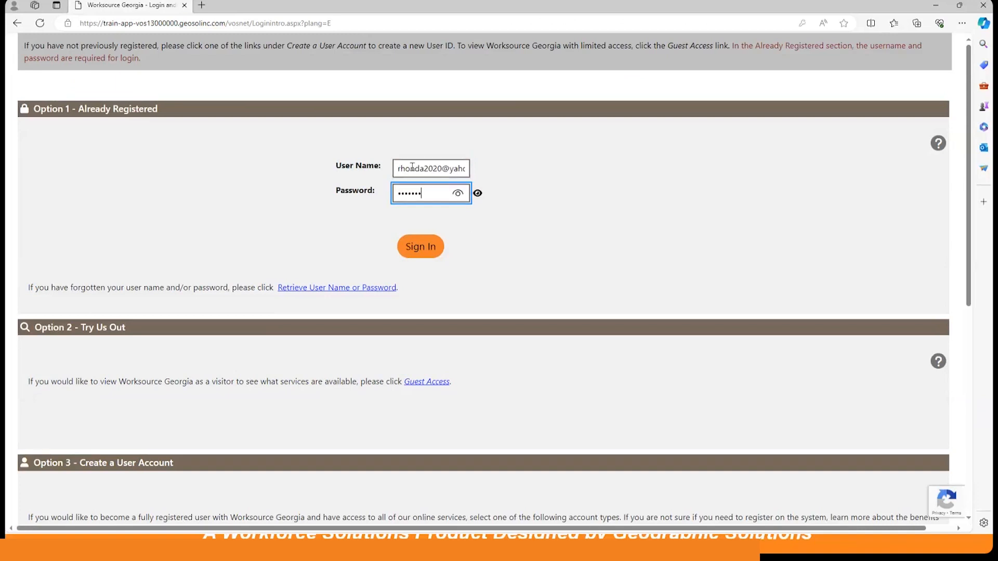
pyautogui.write('•••')
pyautogui.click(420, 252)
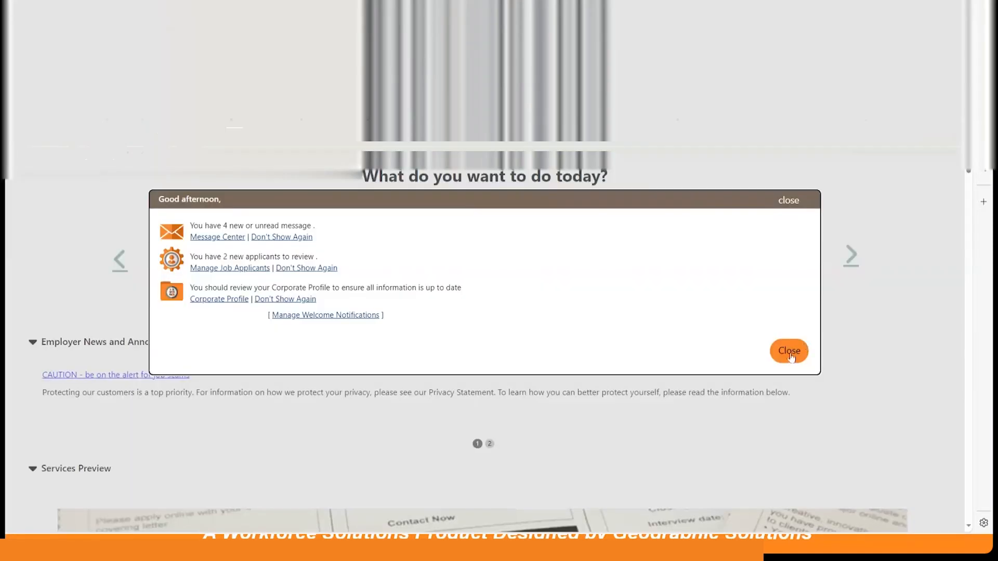
pyautogui.click(788, 356)
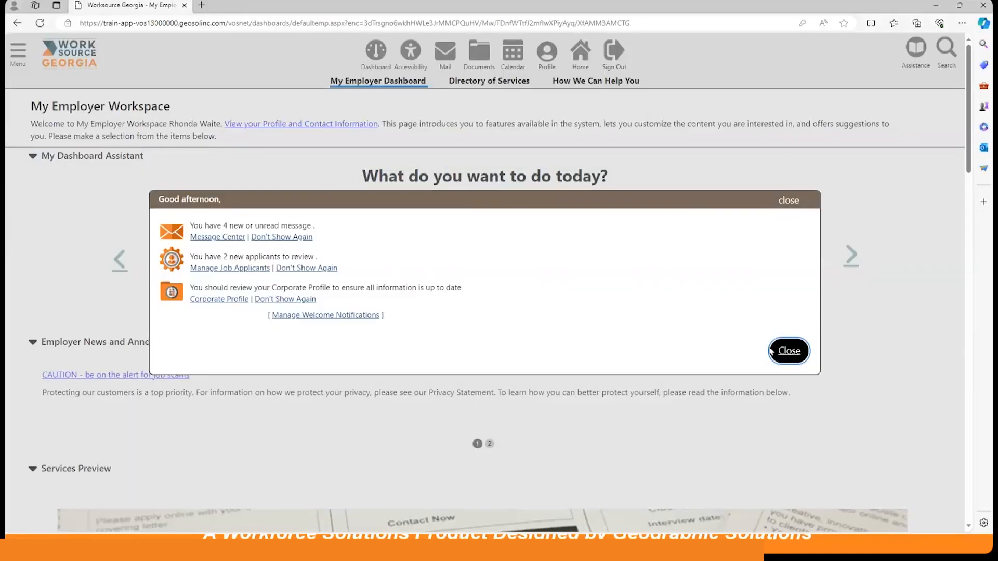
pyautogui.click(770, 351)
# Look over the employer dashboard's widgets and open Upcoming Events from My Calendar.
pyautogui.scroll(-15, 589, 276)
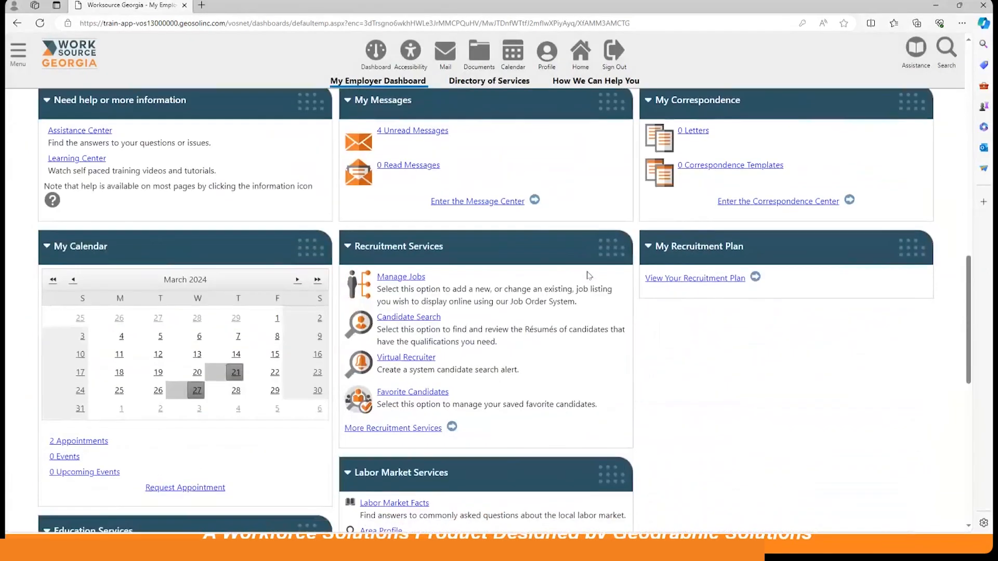
pyautogui.scroll(-2, 333, 269)
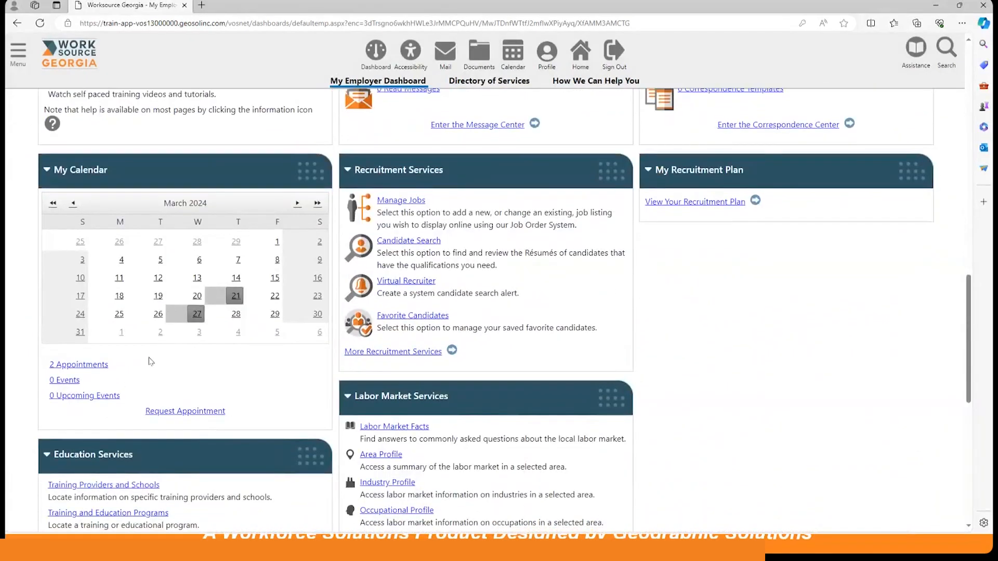
pyautogui.scroll(-5, 804, 237)
pyautogui.scroll(-3, 804, 238)
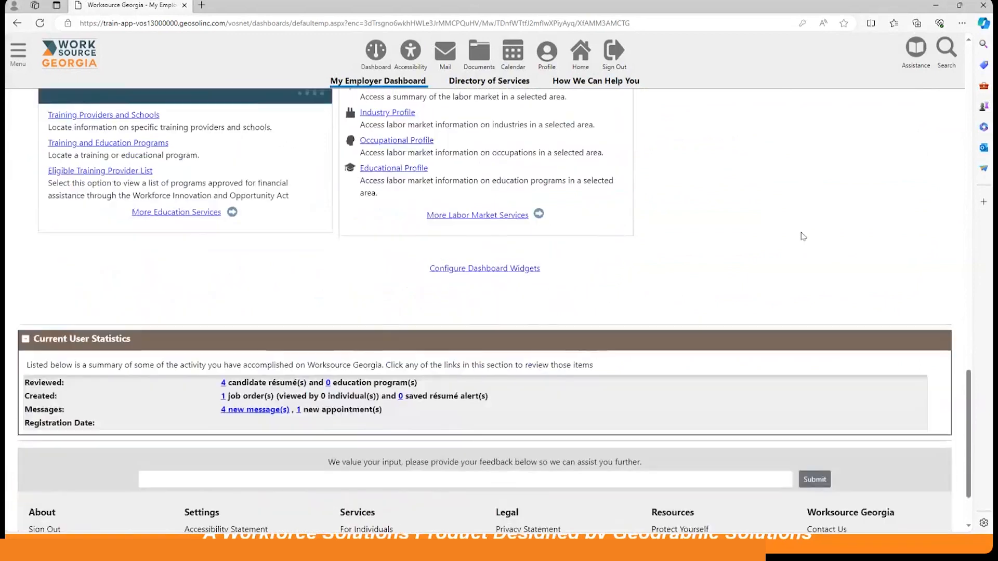
pyautogui.scroll(13, 803, 237)
pyautogui.scroll(-3, 803, 236)
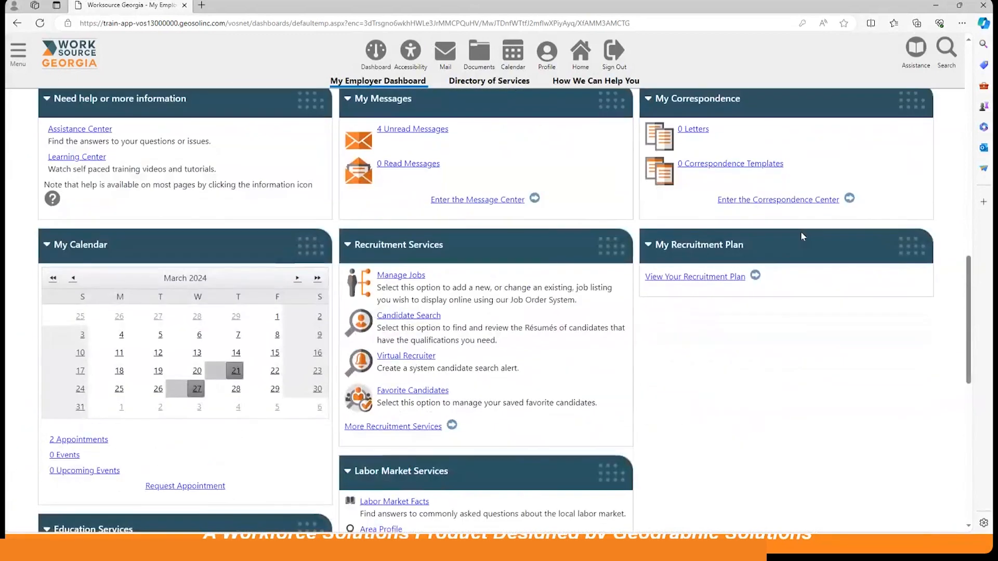
pyautogui.scroll(-5, 800, 236)
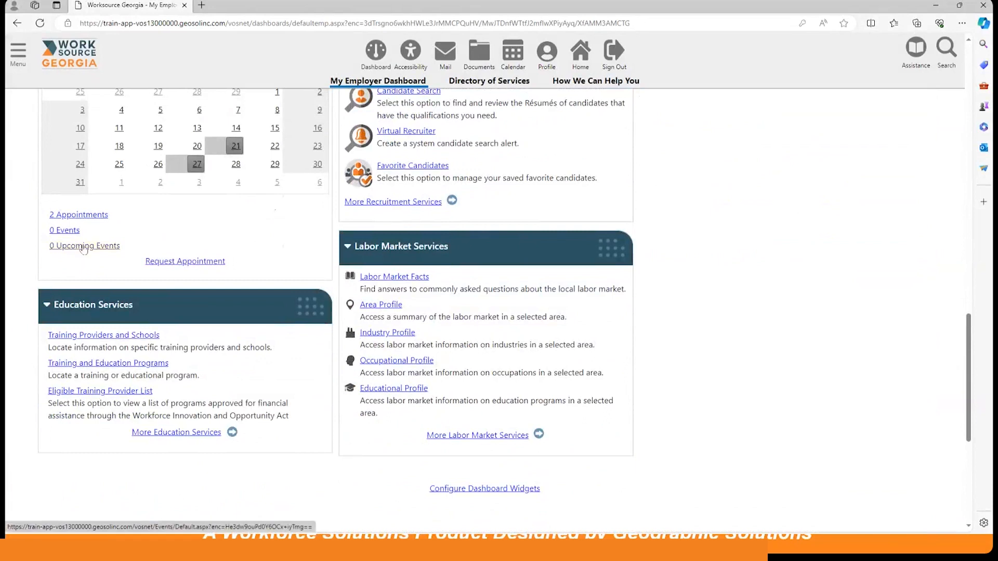
pyautogui.click(110, 246)
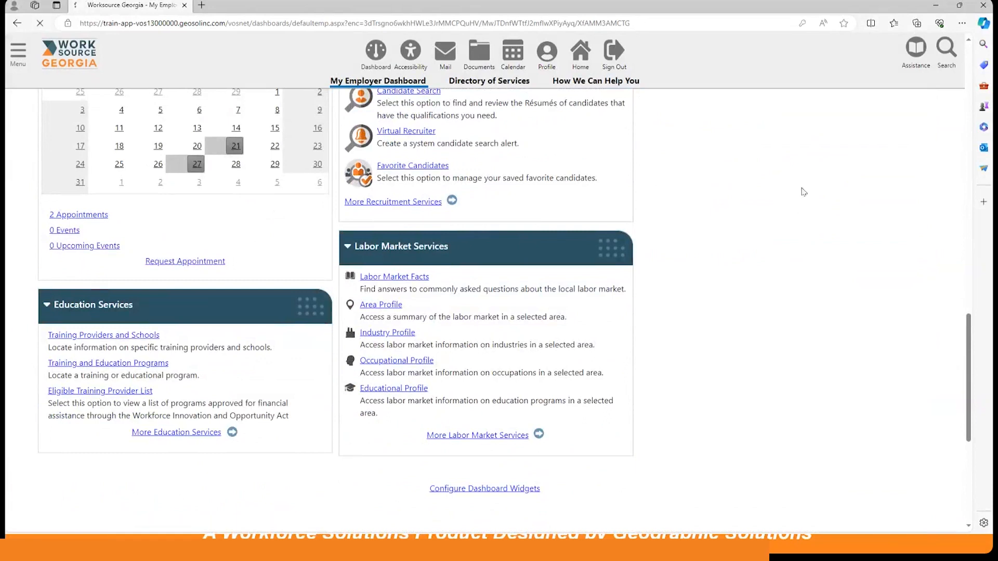
# Reset the employer's event filters, clear the zip code and set State Wide Display to Yes.
pyautogui.scroll(-6, 697, 234)
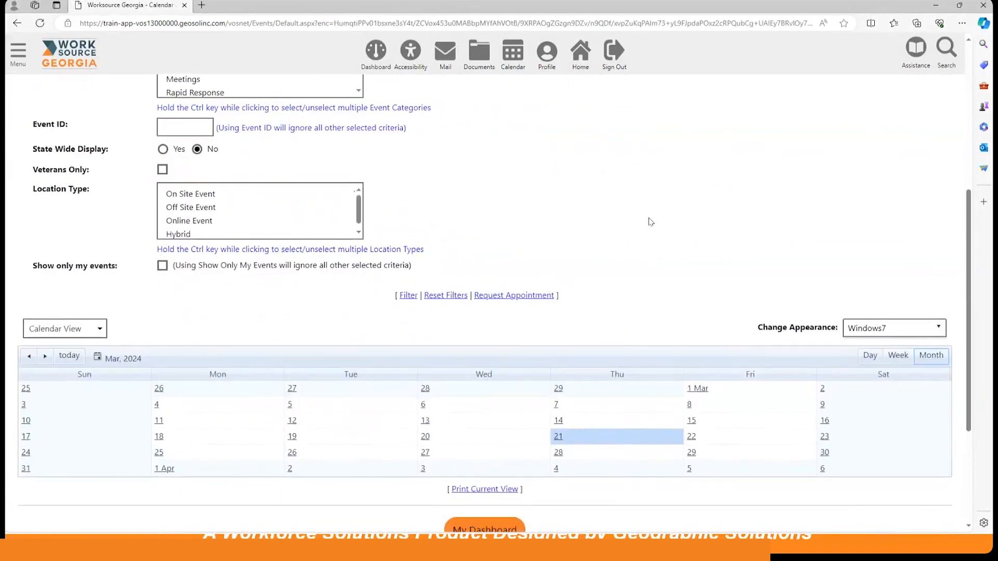
pyautogui.click(448, 296)
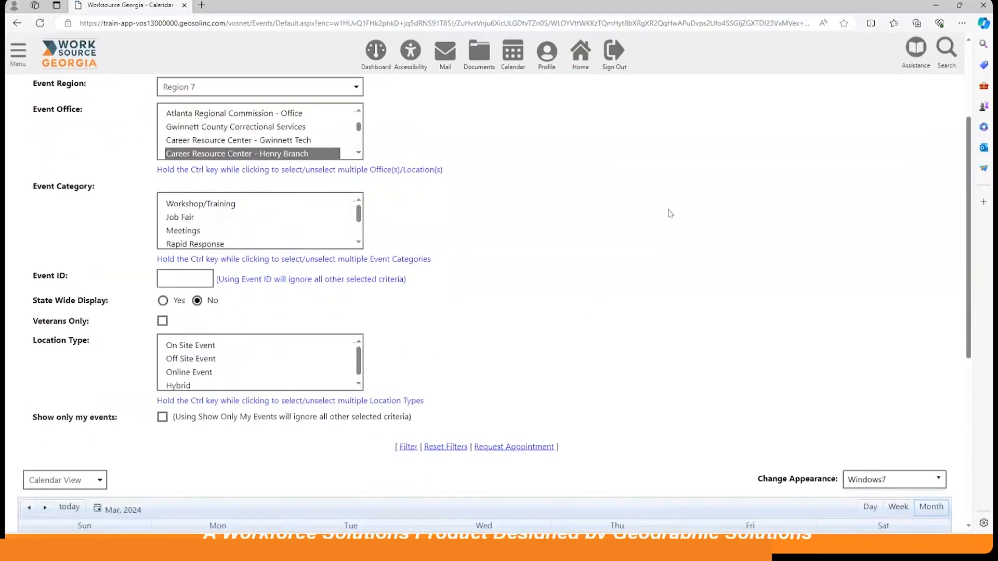
pyautogui.scroll(4, 602, 205)
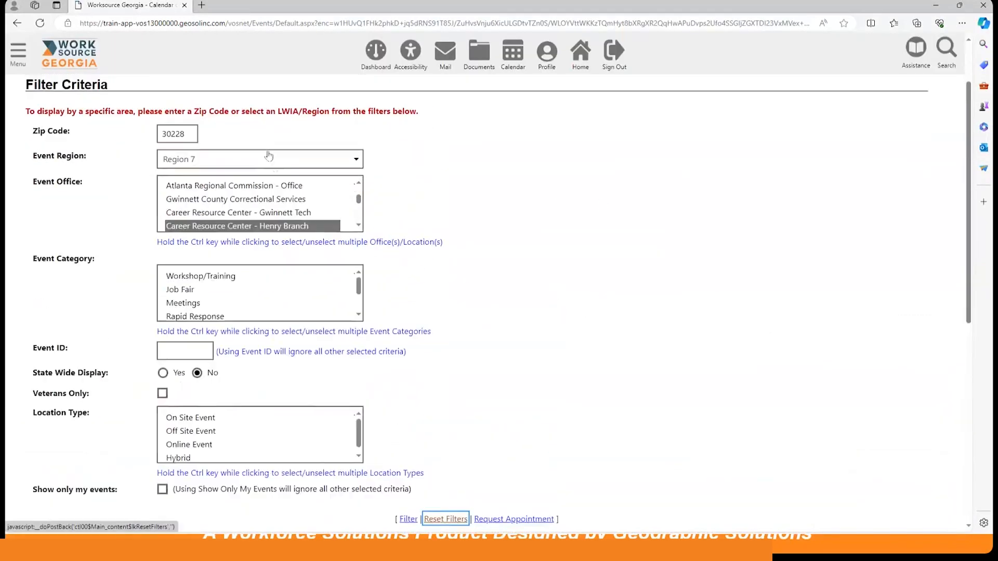
pyautogui.click(191, 131)
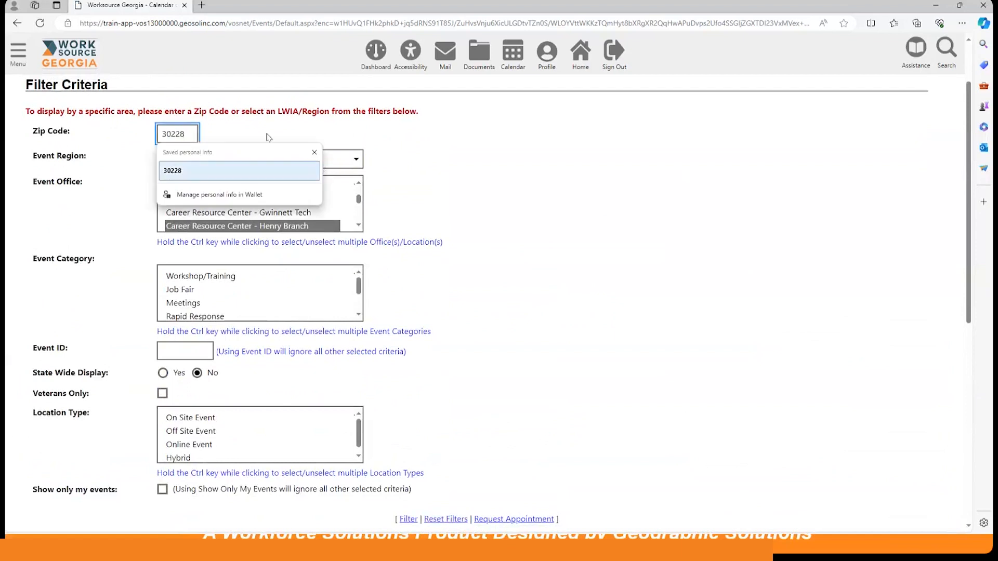
pyautogui.moveTo(189, 132); pyautogui.dragTo(159, 133)
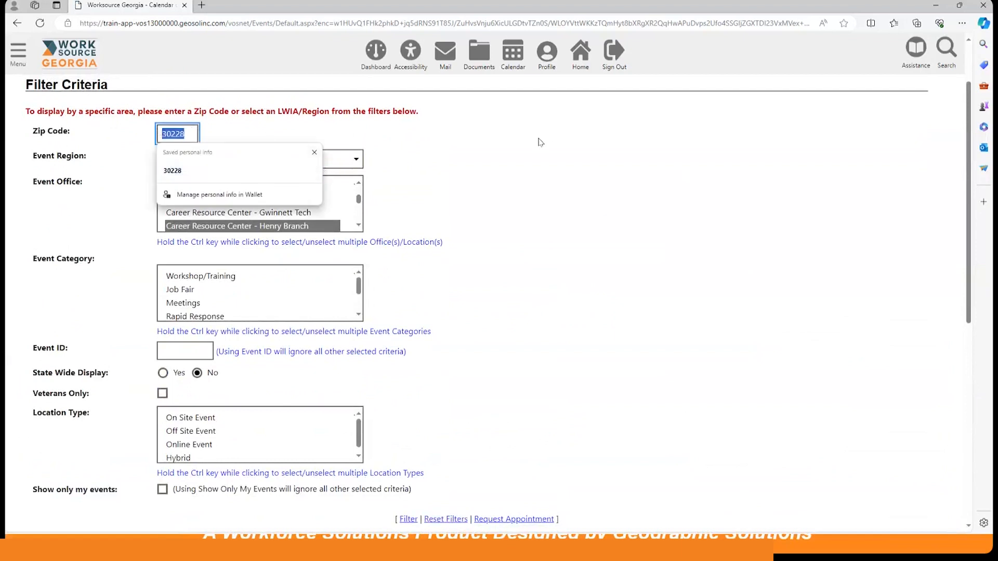
pyautogui.press('BackSpace')
pyautogui.click(599, 207)
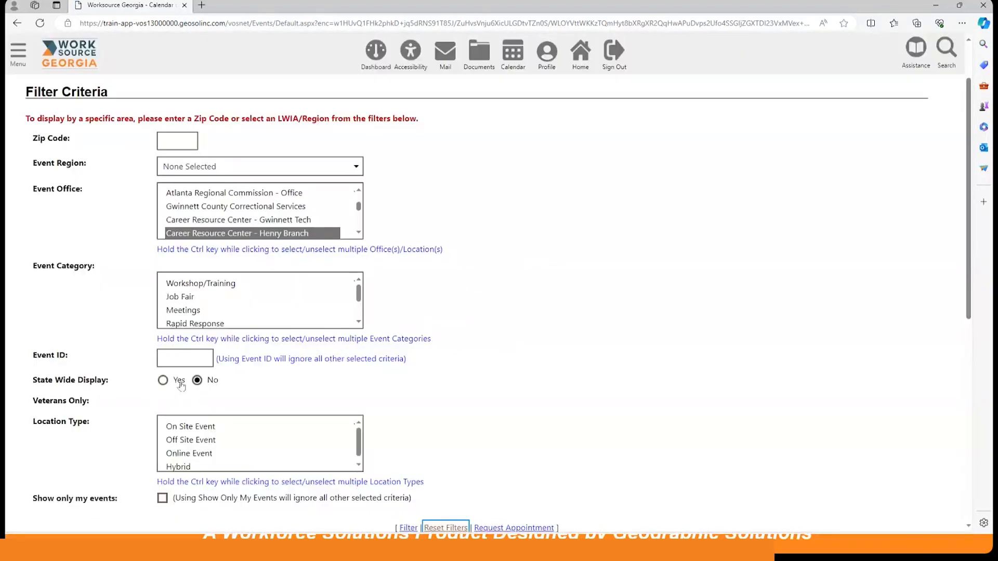
pyautogui.click(164, 381)
# Apply the statewide filter to the employer's calendar and preview the WorkSource GA Spring Job Fair on March 27.
pyautogui.scroll(-3, 526, 280)
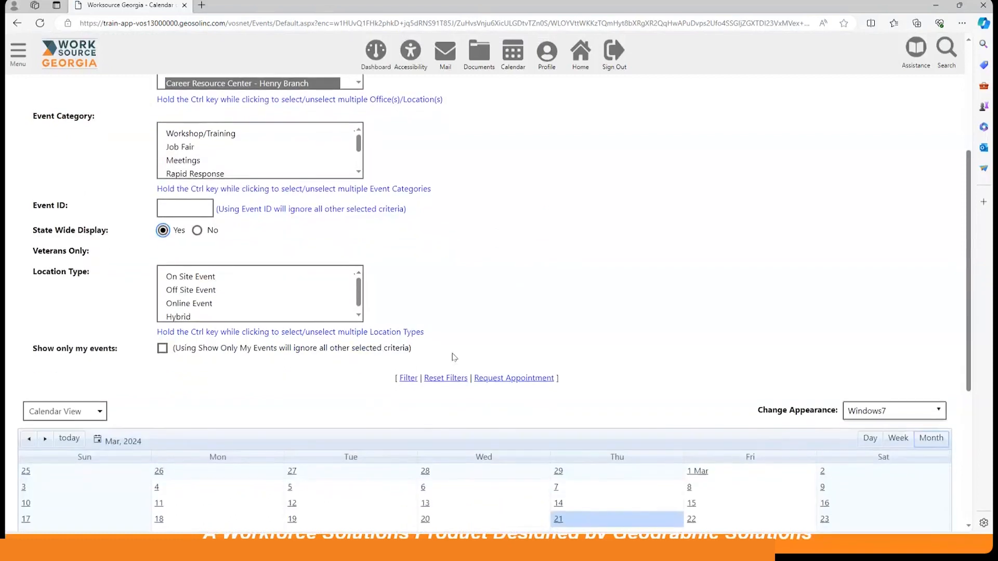
pyautogui.click(411, 379)
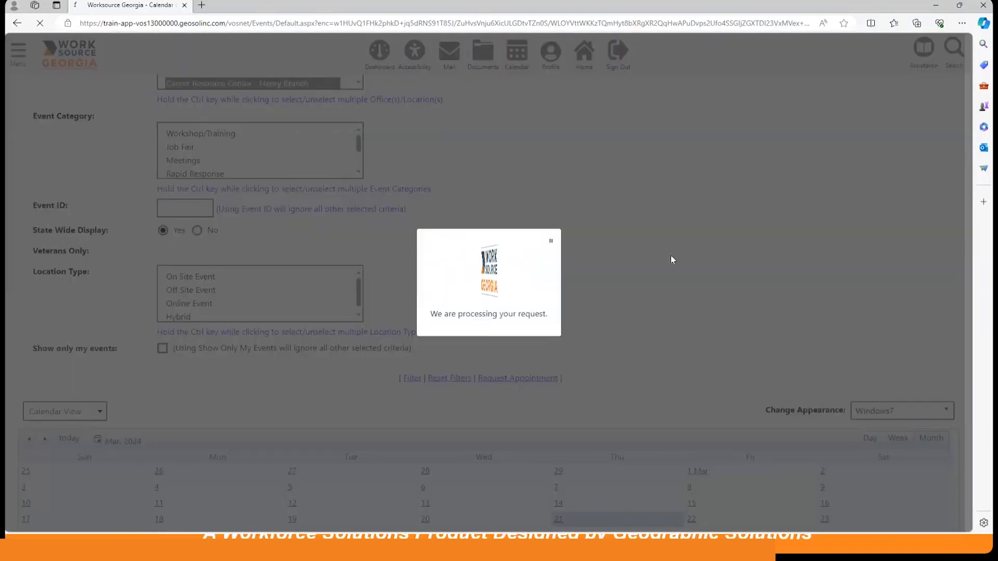
pyautogui.scroll(-4, 671, 259)
pyautogui.scroll(-2, 672, 258)
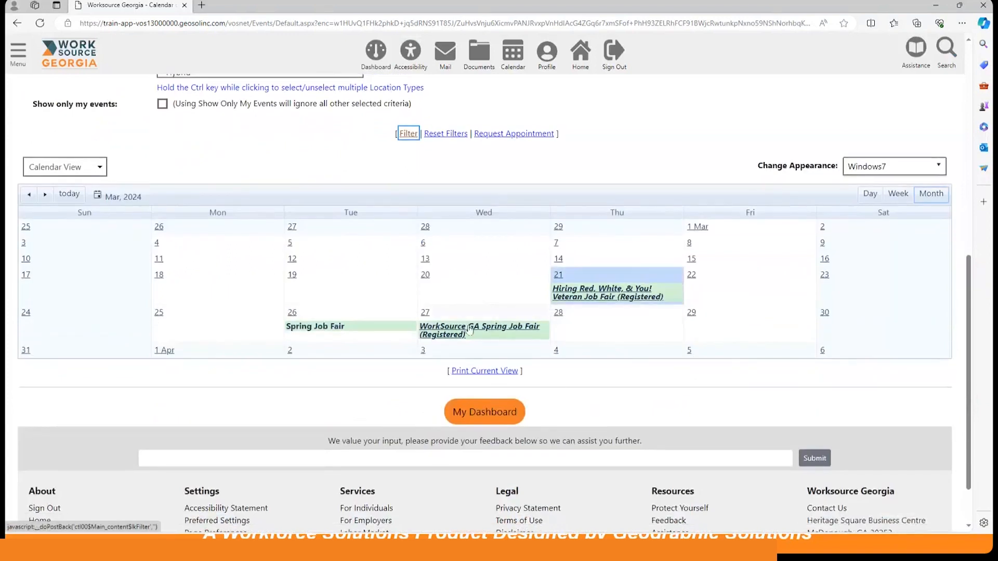
pyautogui.moveTo(465, 327)
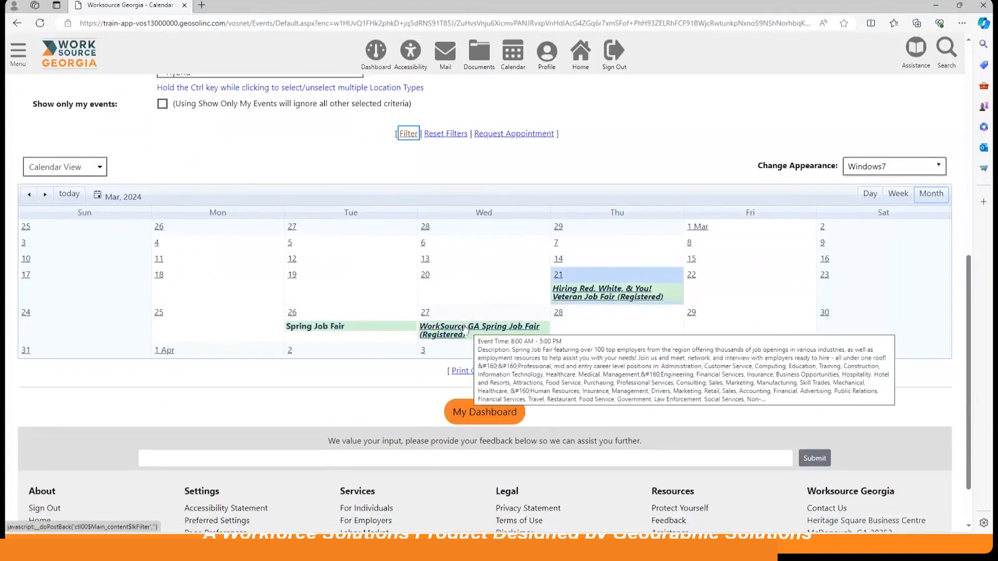
# Open the Spring Job Fair event on March 26 and review its details down to the registration section.
pyautogui.click(326, 329)
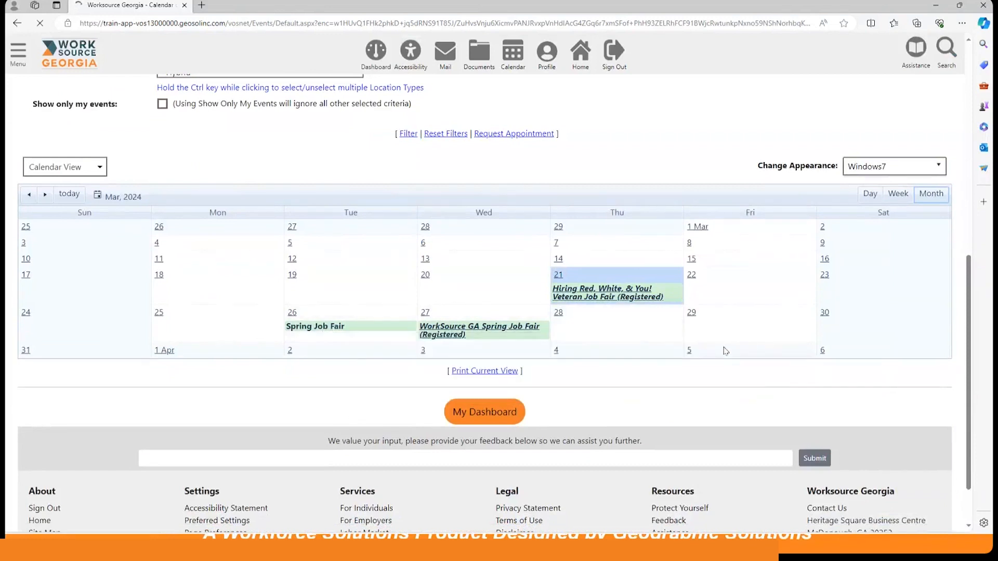
pyautogui.scroll(-4, 564, 364)
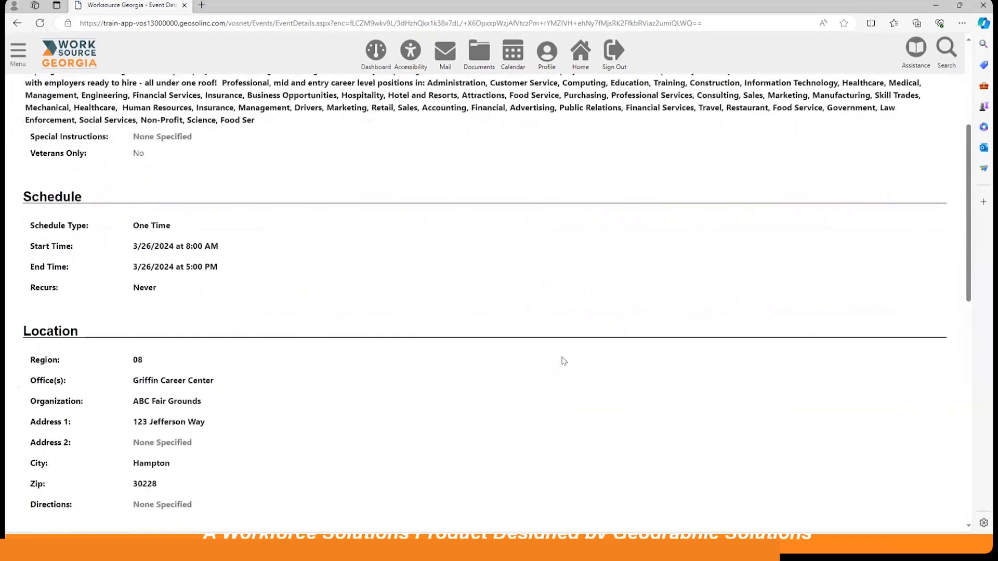
pyautogui.scroll(-8, 564, 361)
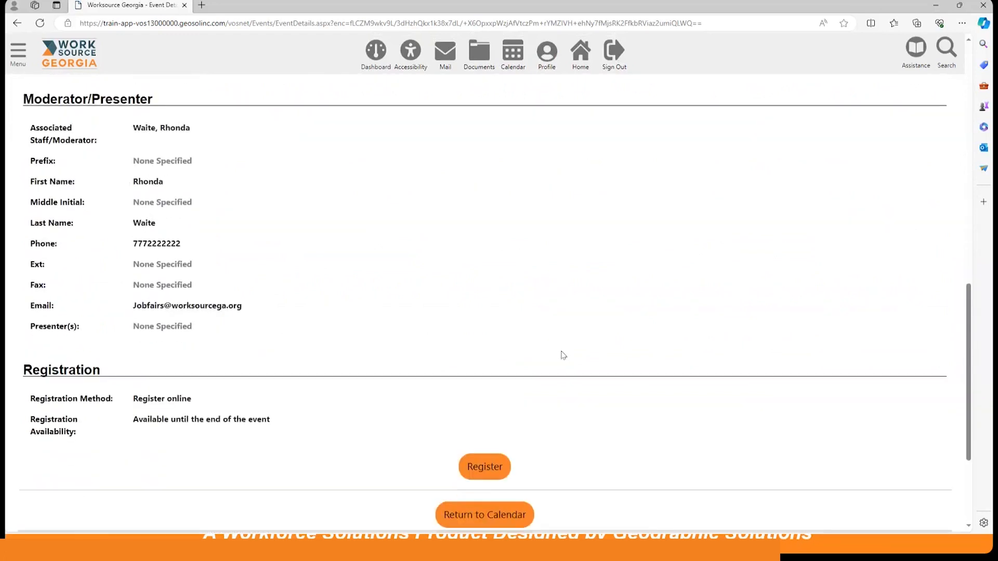
pyautogui.scroll(-2, 563, 356)
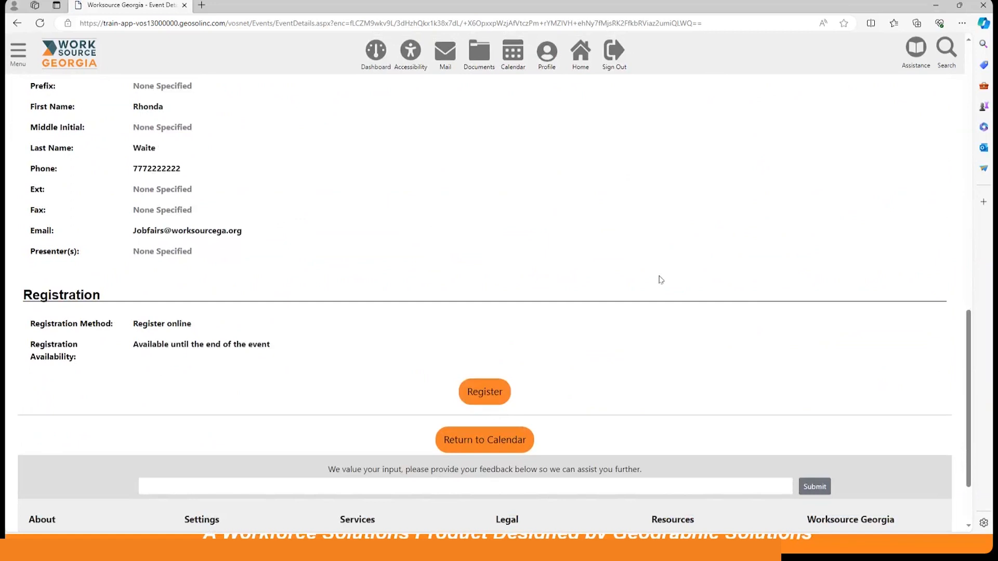
pyautogui.scroll(15, 661, 280)
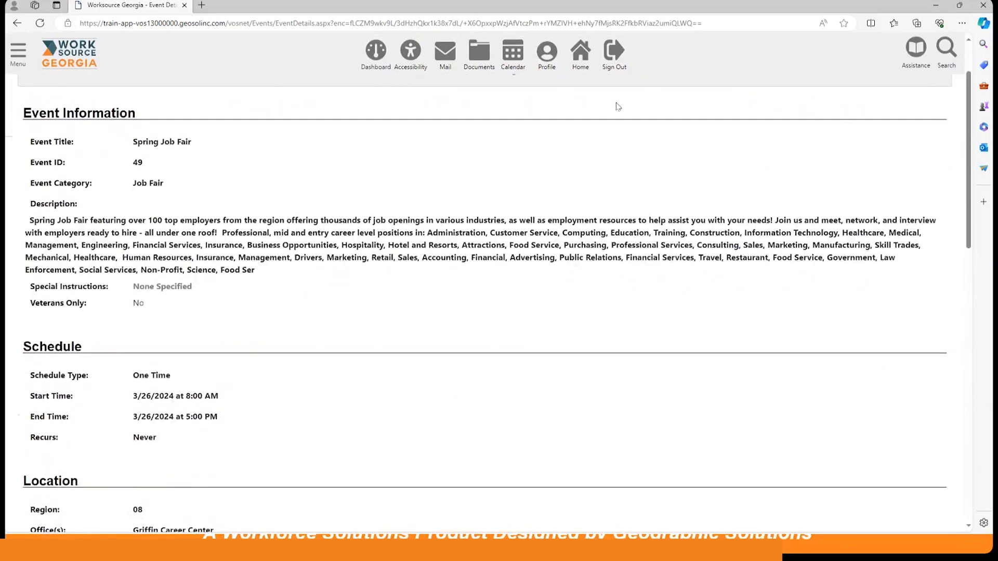
# Sign out of the employer account and confirm logging off the system.
pyautogui.click(618, 55)
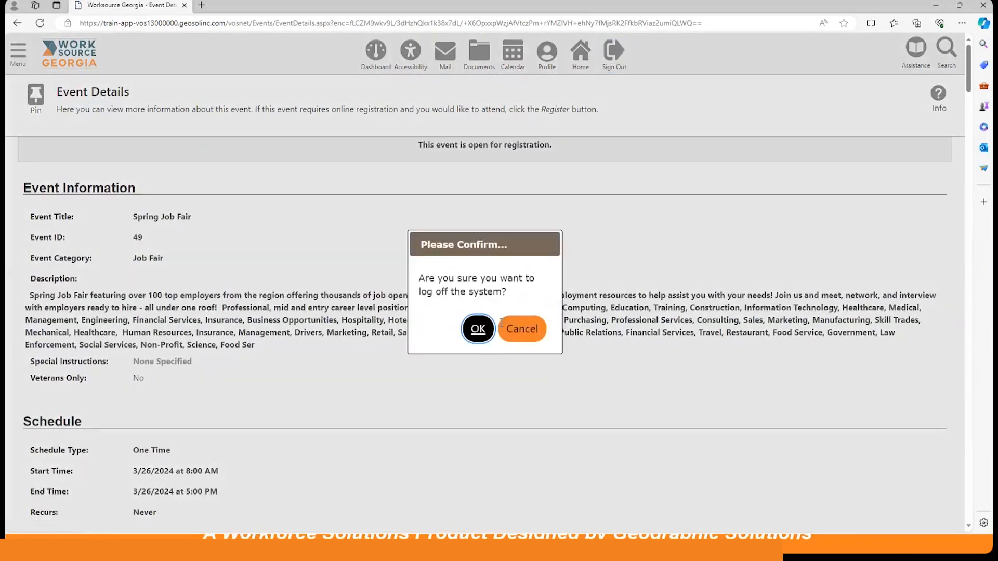
pyautogui.click(474, 327)
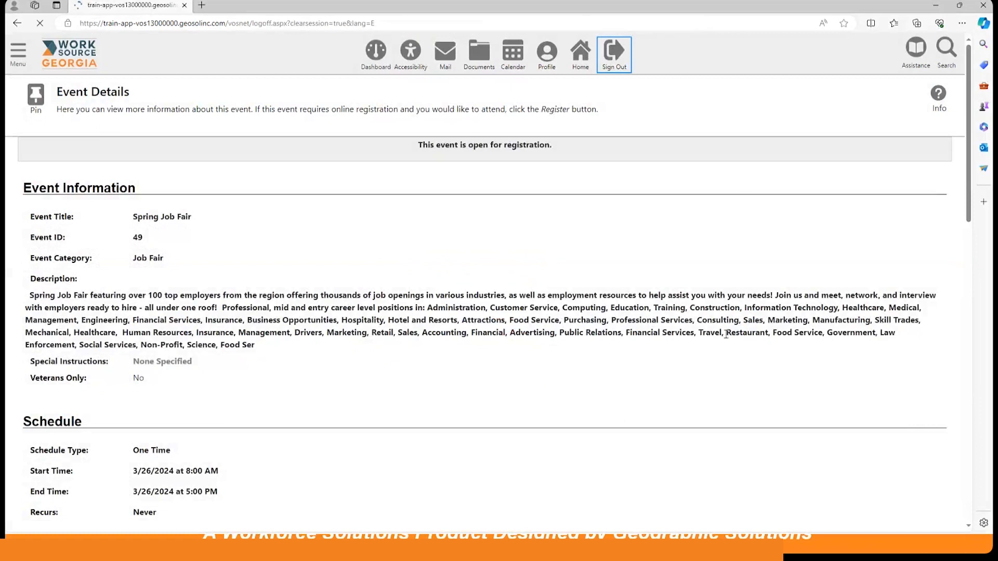